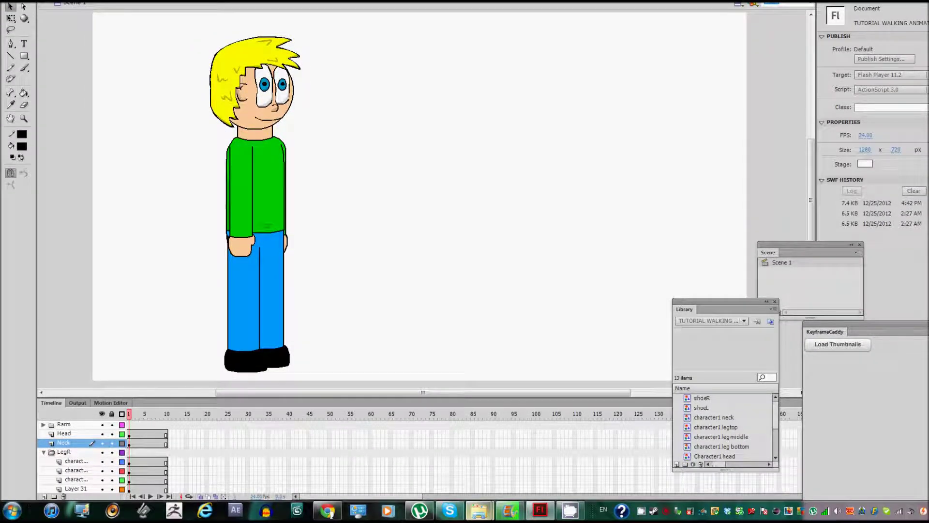
- Select all the character's layers and folders, from the Rarm folder down to the last arm layer, and copy them
left_click(63, 424)
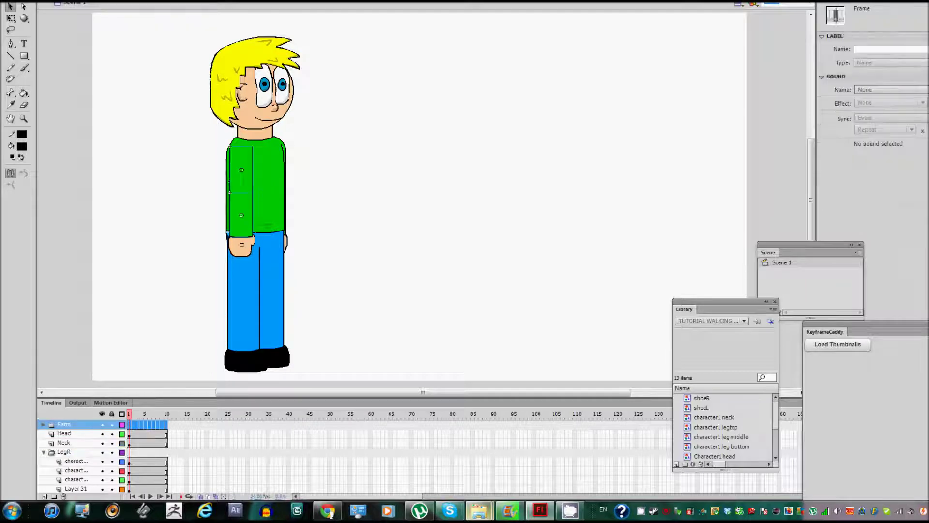
scroll(73, 455, "down", 4)
scroll(73, 455, "down", 1)
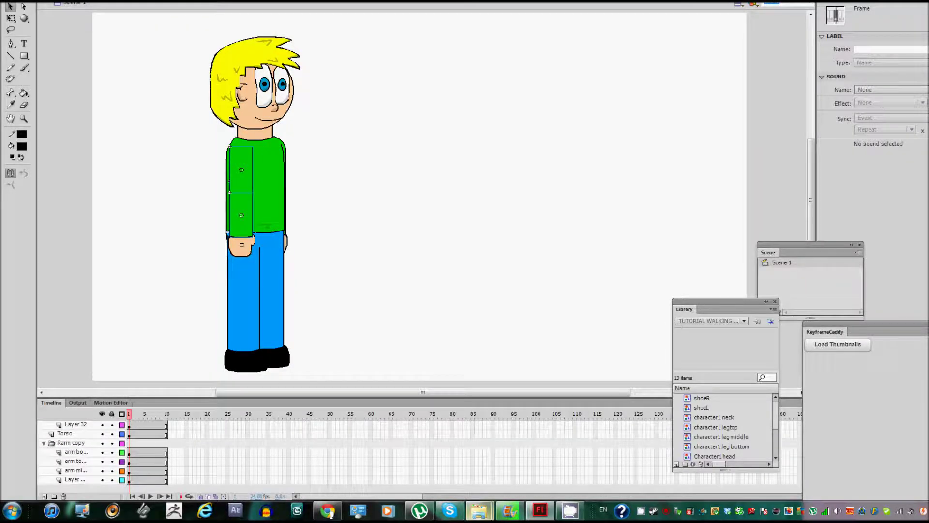
left_click(73, 480, "shift")
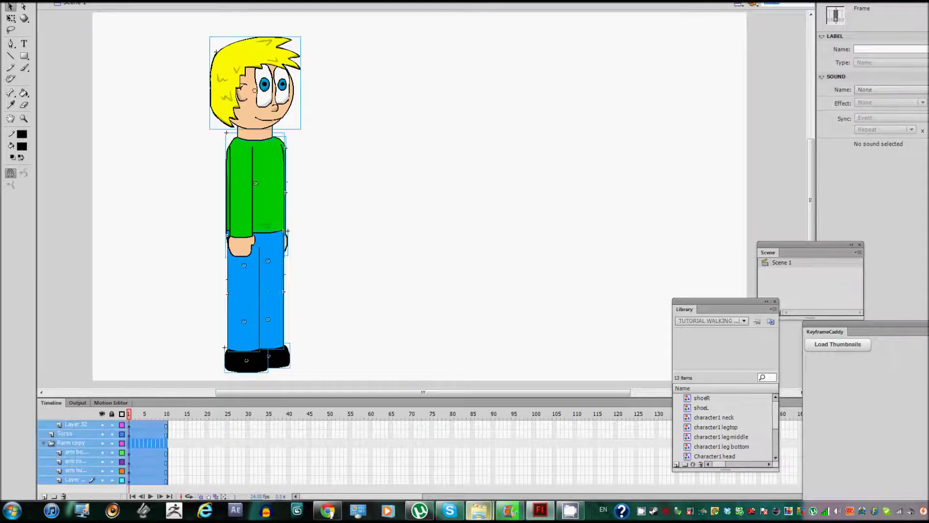
scroll(73, 455, "up", 7)
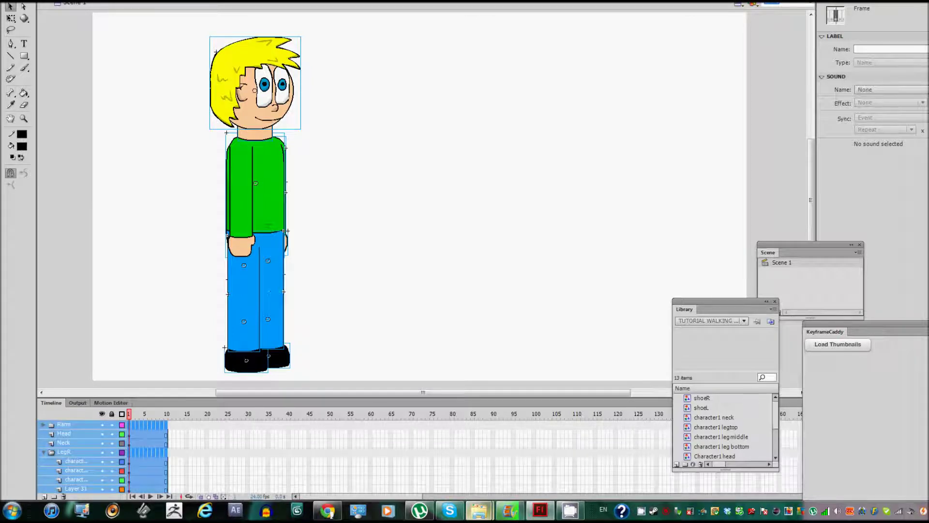
right_click(75, 441)
left_click(109, 263)
- Try to convert the forearm into a graphic symbol named Character1 Walking
right_click(251, 222)
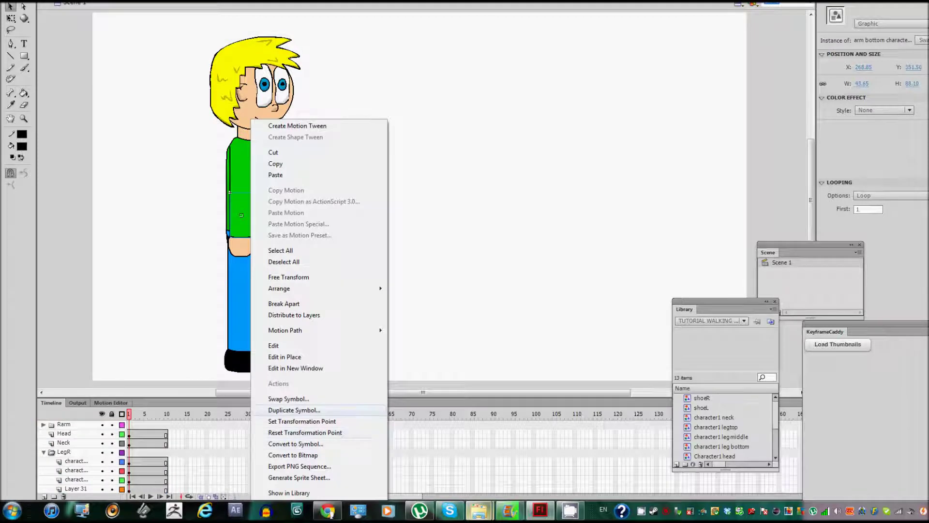
left_click(295, 443)
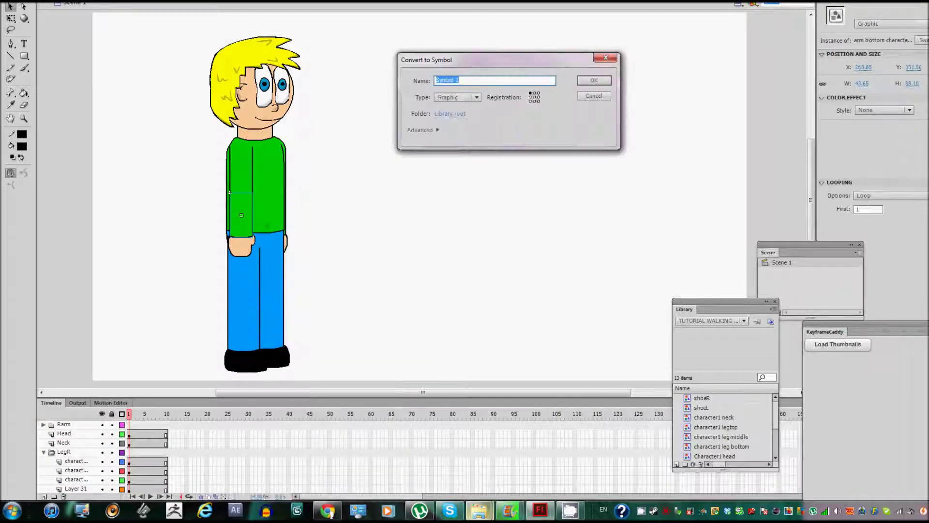
type("w")
key("BackSpace")
key("BackSpace")
key("BackSpace")
key("BackSpace")
key("BackSpace")
key("BackSpace")
key("BackSpace")
type("C")
key("Return")
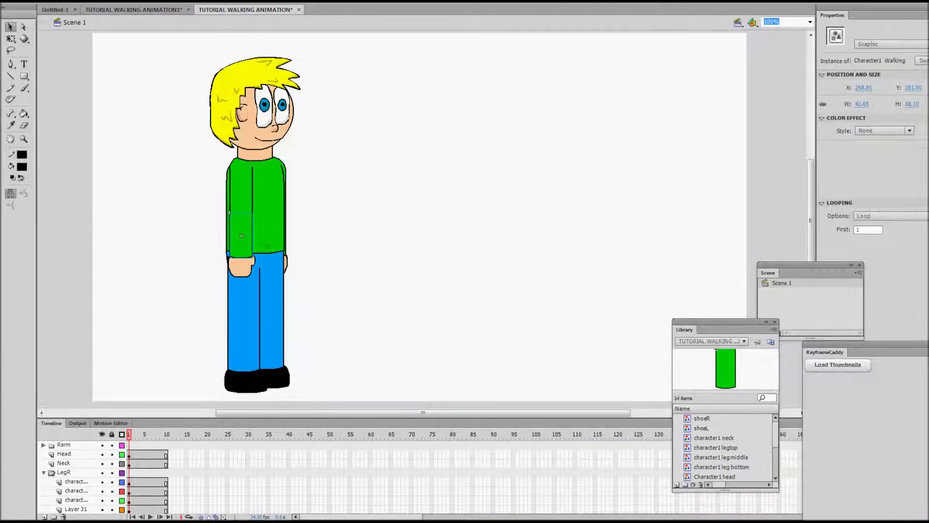
scroll(78, 472, "up", 3)
key("Escape")
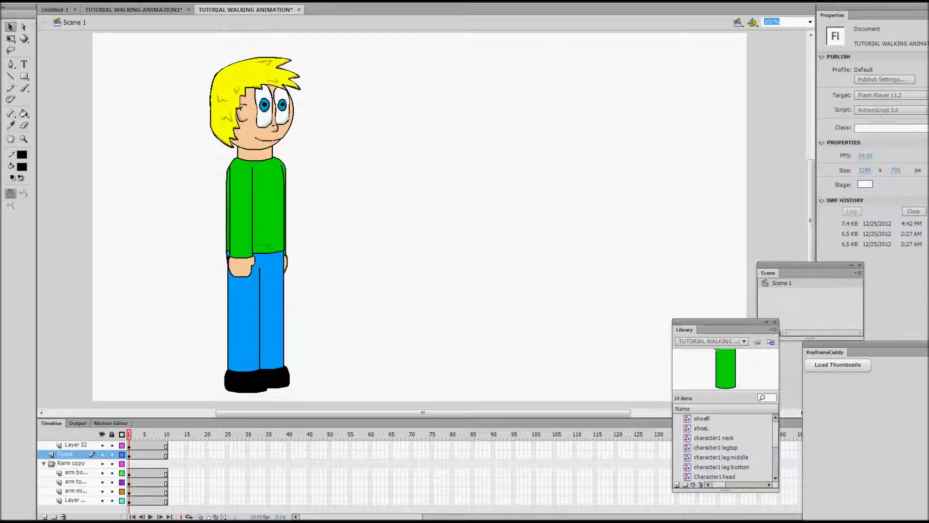
- Convert the whole character into a graphic symbol named Character1 Walking
key("ctrl+a")
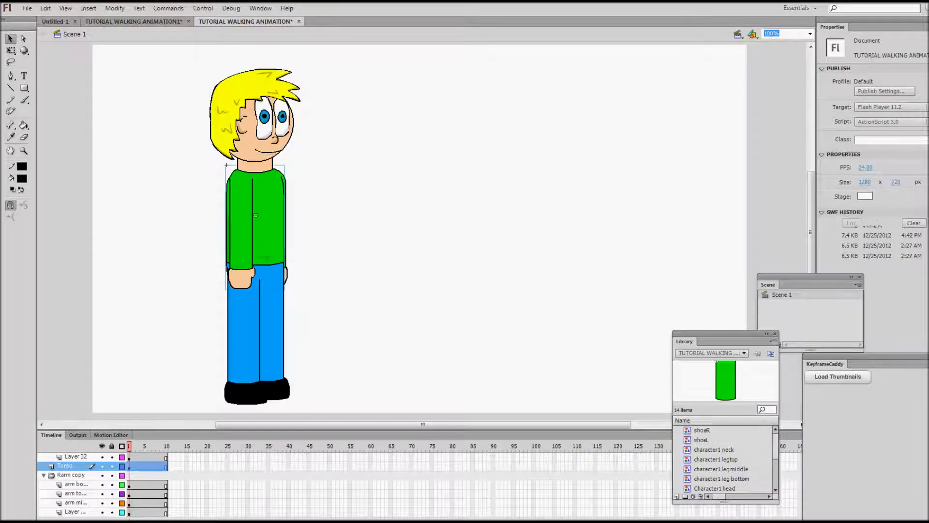
right_click(248, 108)
left_click(291, 323)
type("Character1 Walking")
key("Return")
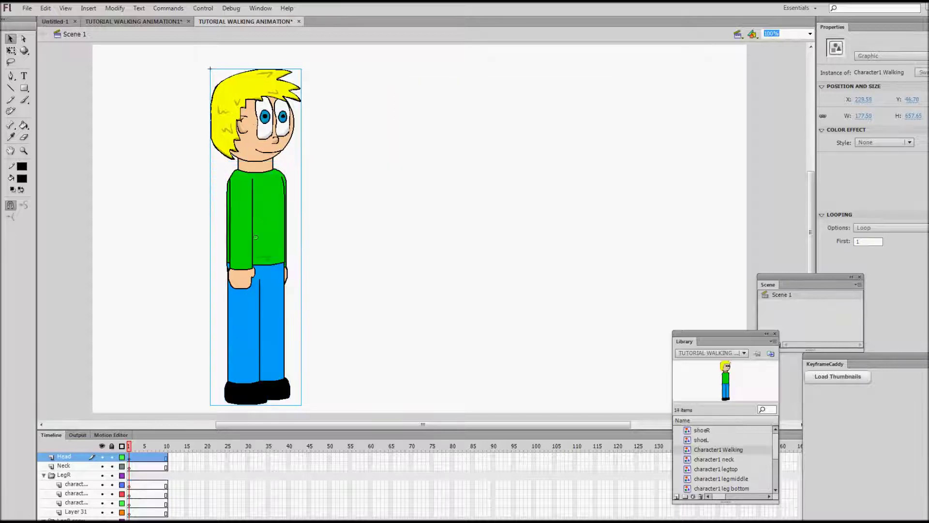
- Replace the contents of the Character1 Walking symbol with the copied body-part layers
key("ctrl+e")
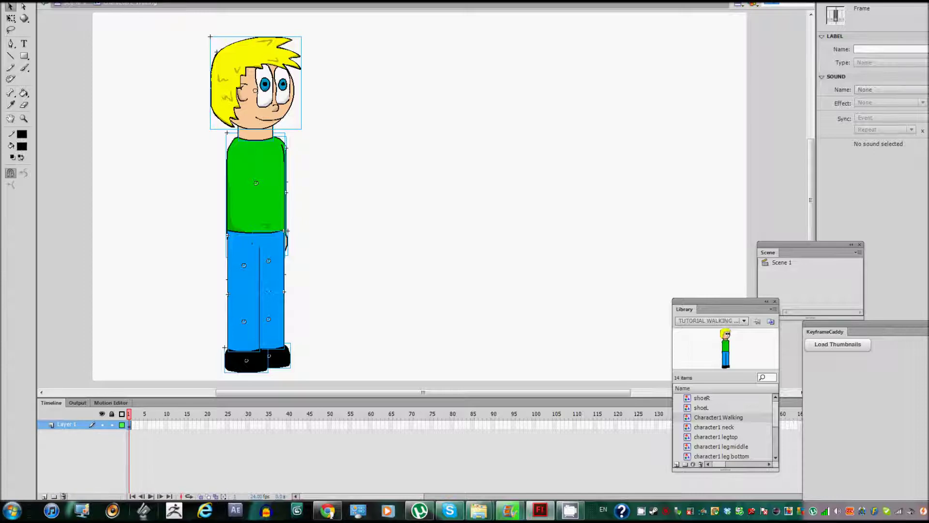
key("Delete")
right_click(75, 424)
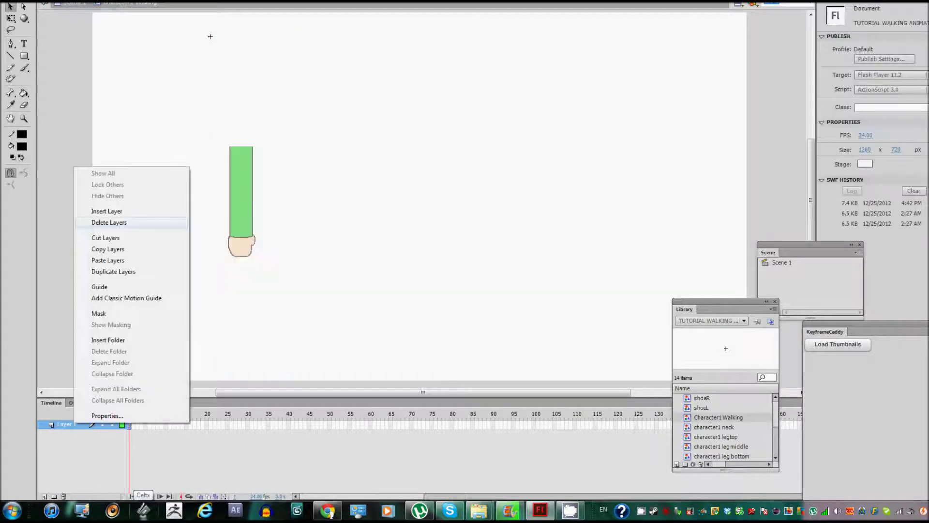
key("ctrl+z")
scroll(419, 193, "down", 3)
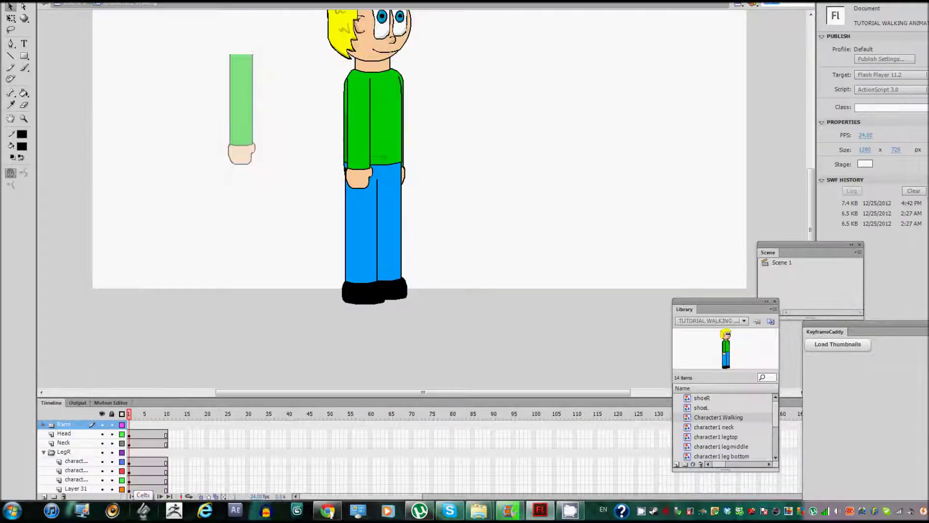
- Return to Scene 1 and delete the loose arm left over beside the character
scroll(419, 193, "up", 2)
scroll(419, 194, "up", 1)
scroll(419, 193, "down", 1)
scroll(207, 35, "up", 2)
double_click(208, 35)
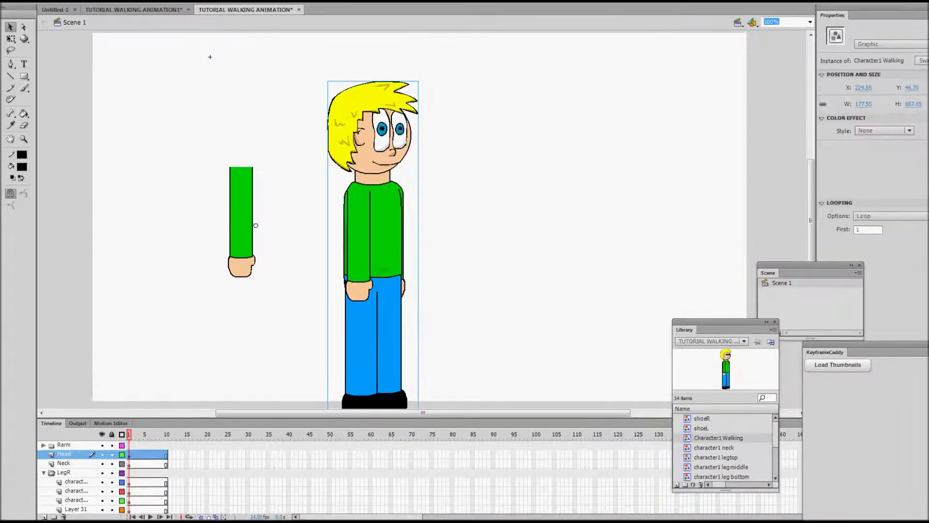
left_click(210, 57)
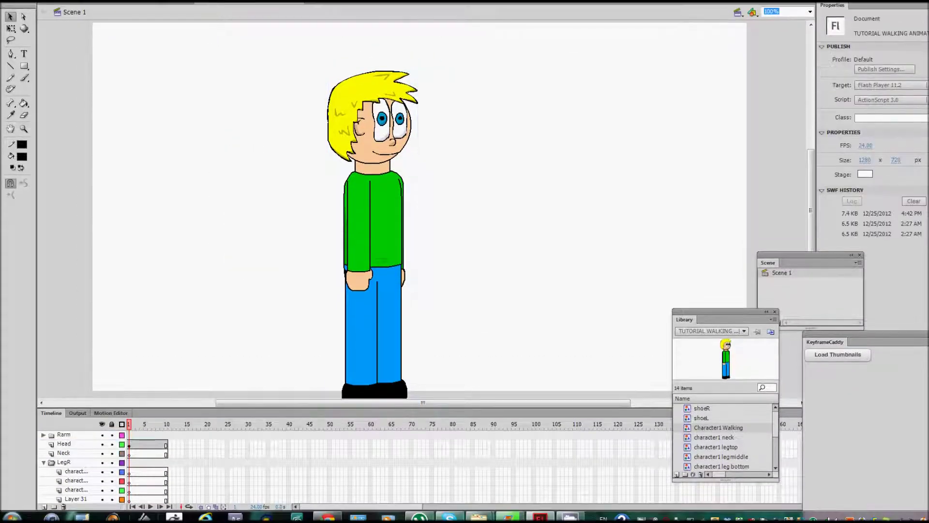
- Move the Character1 Walking instance to about X -45.4, Y 1.7 and place its transformation point on the torso
left_click(64, 433)
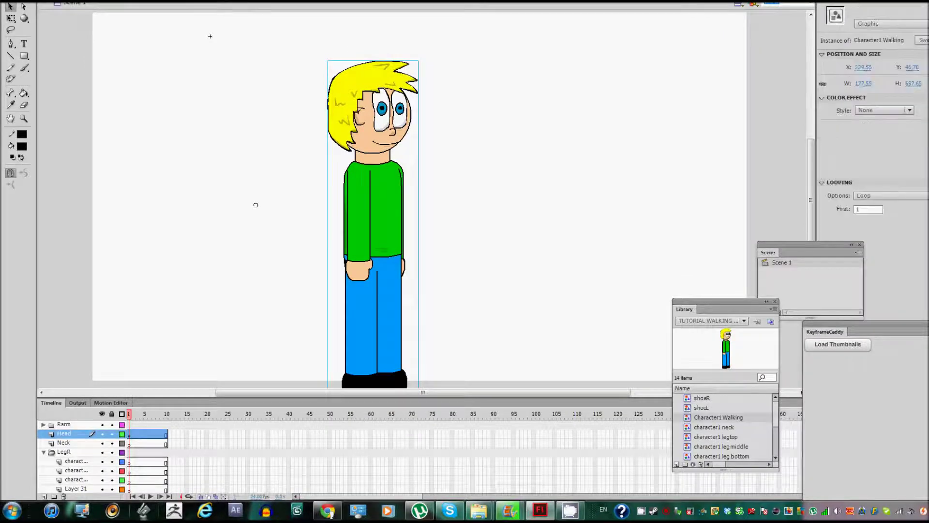
left_click_drag(373, 217, 232, 196)
key("q")
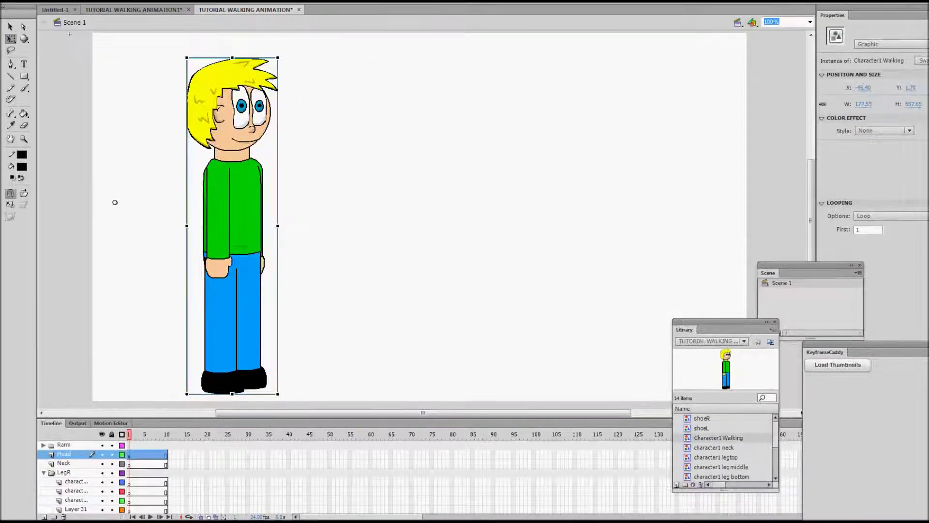
scroll(104, 465, "down", 2)
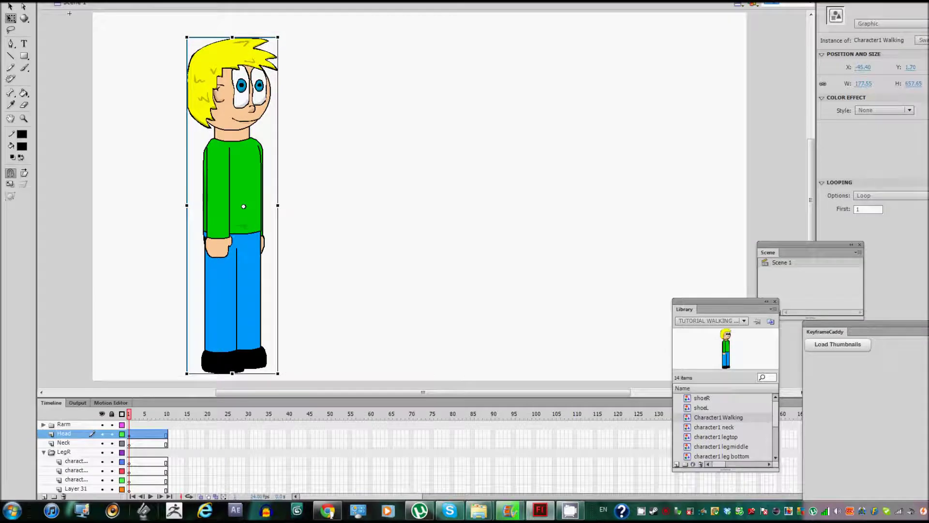
key("ctrl+shift+a")
- Delete all the old body-part layers and folders in Scene 1 except the Head layer that holds the symbol
scroll(104, 457, "down", 3)
left_click(72, 480)
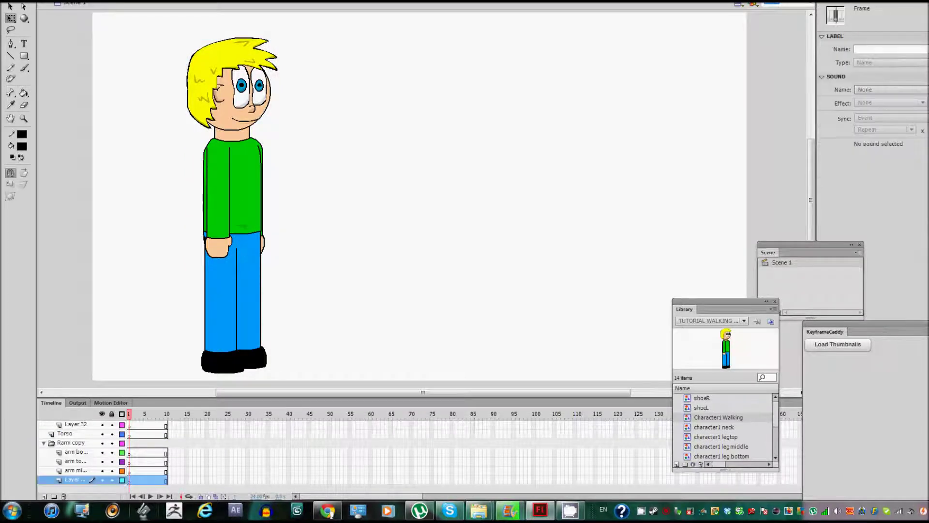
key("ctrl+shift+a")
scroll(104, 457, "down", 3)
scroll(104, 452, "down", 5)
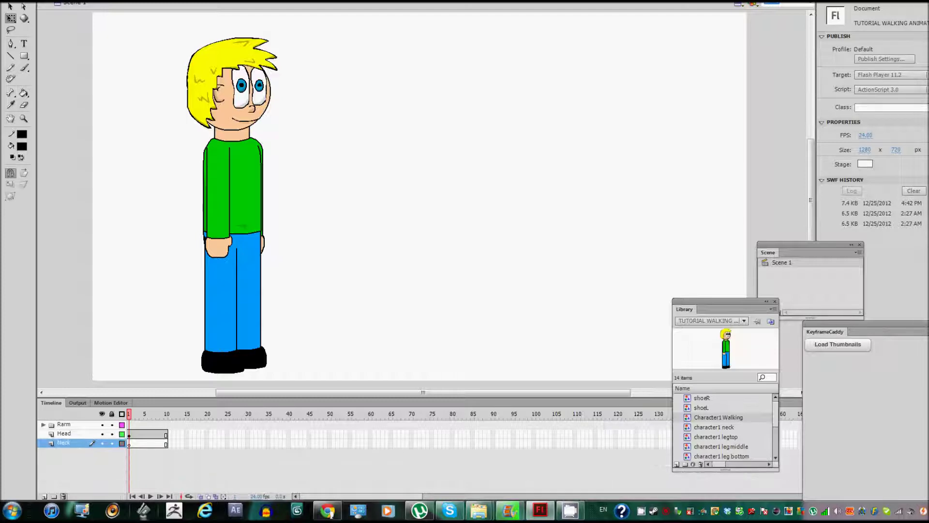
left_click(64, 496)
left_click(63, 424)
left_click(64, 496)
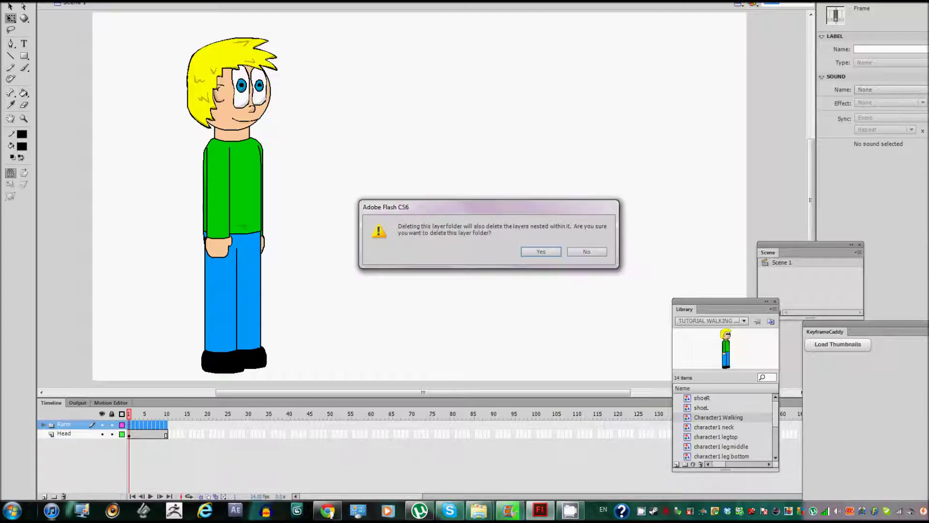
key("Return")
- Rename the remaining Head layer as Character
double_click(64, 425)
type("Character")
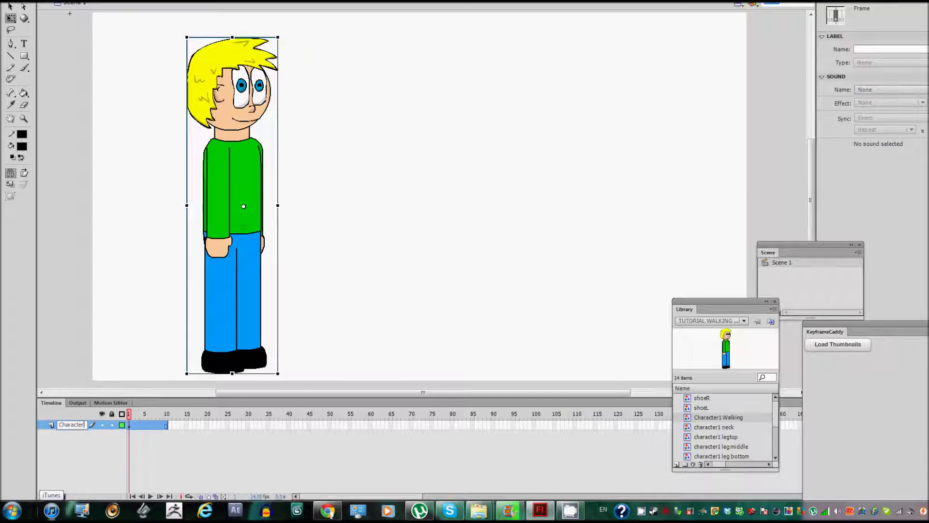
key("Return")
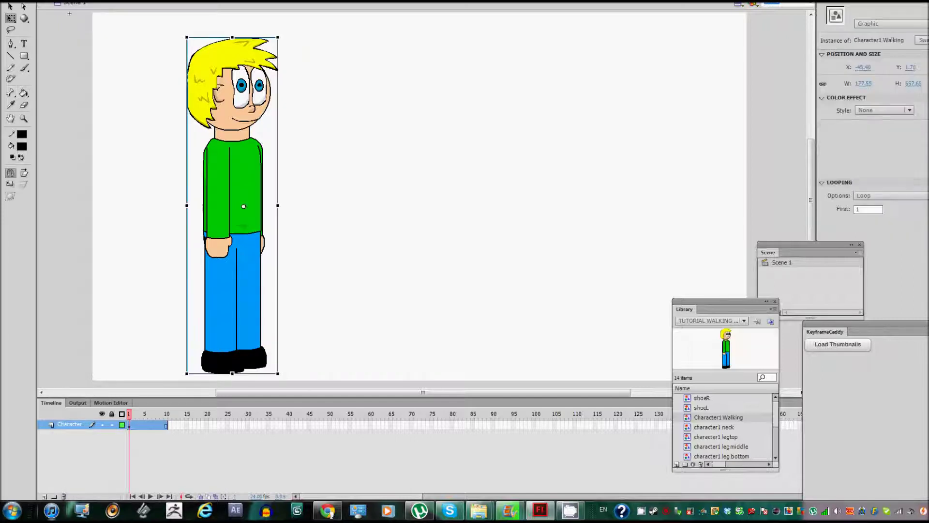
- Open the Character1 Walking symbol for editing and extend the body-part layers to frame 50
key("ctrl+e")
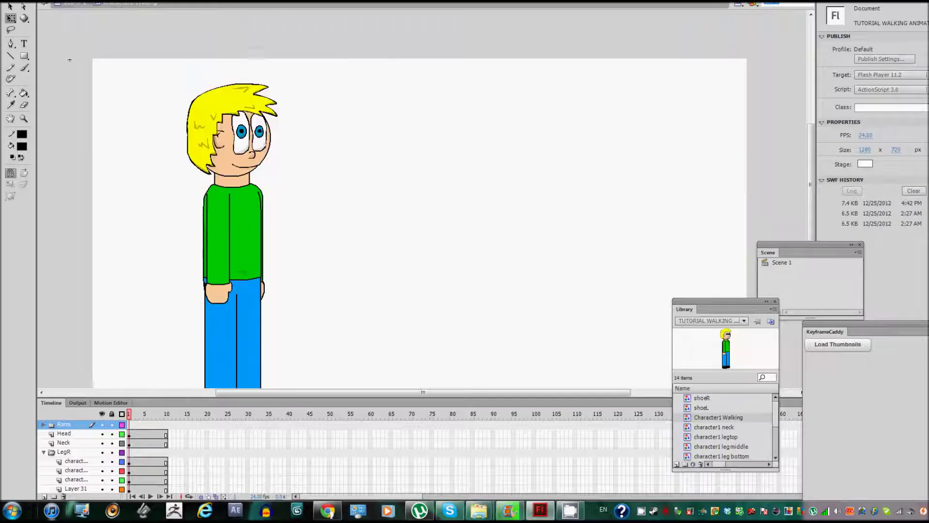
scroll(419, 200, "down", 3)
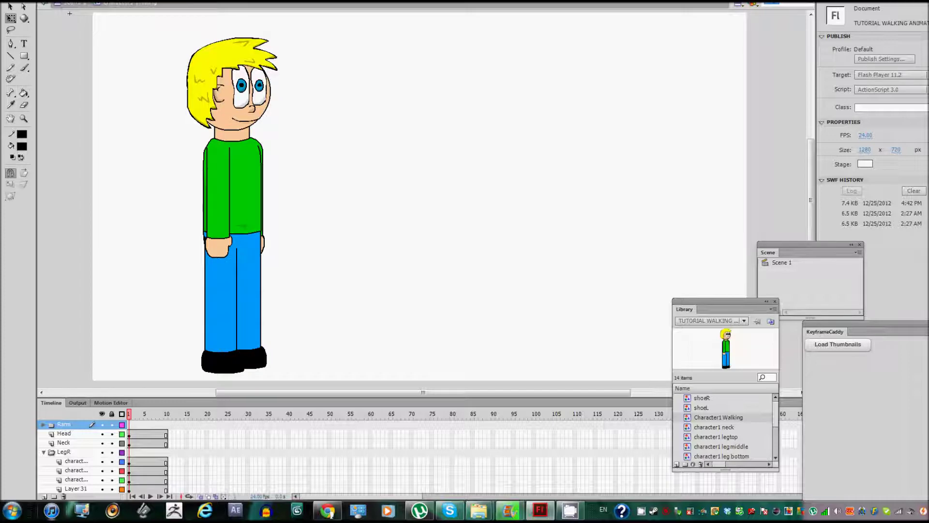
key("F5")
key("F5")
key("F5")
key("F5")
key("F5")
key("F5")
key("F5")
key("F5")
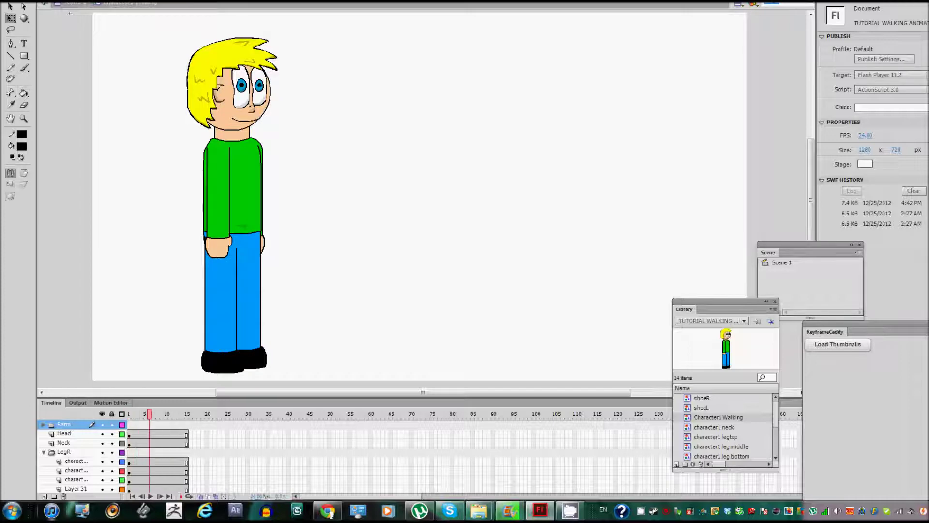
key("F5")
key("F5")
key("F5")
key("F5")
key("F5")
key("F5")
key("F5")
key("F5")
key("F5")
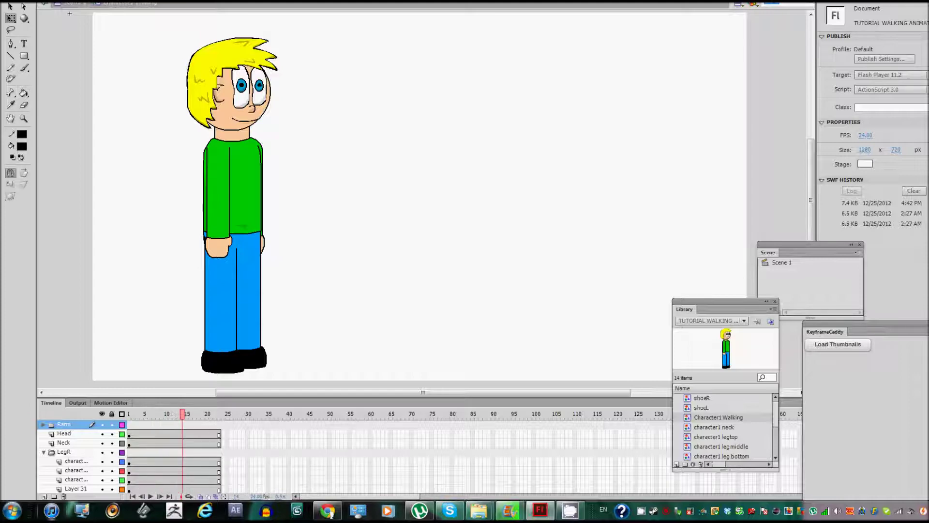
key("F5")
key("F5")
key("F5")
key("F5")
key("F5")
key("F5")
key("F5")
key("F5")
key("F5")
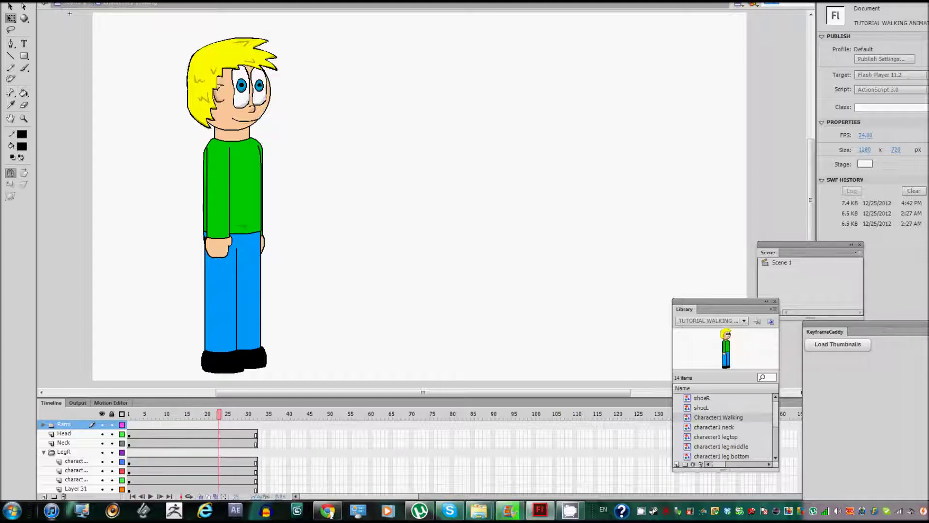
key("F5")
key("F5")
key("F5")
key("F5")
key("F5")
key("F5")
key("F5")
key("F5")
key("F5")
key("F5")
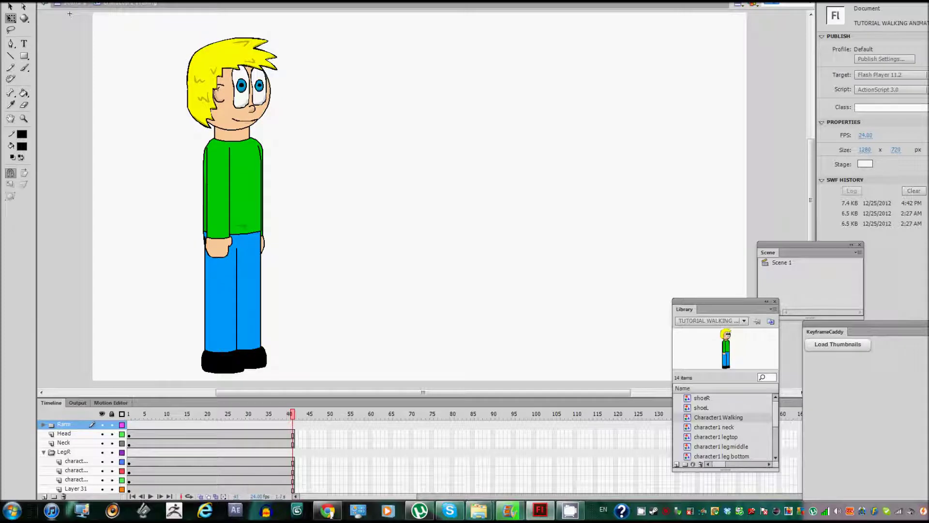
key("F5")
key("F5")
key("F5")
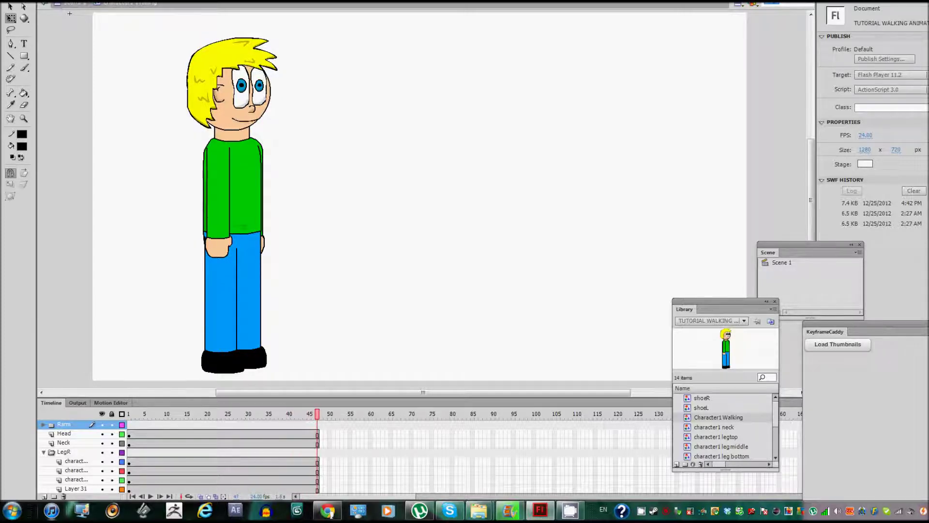
key("F5")
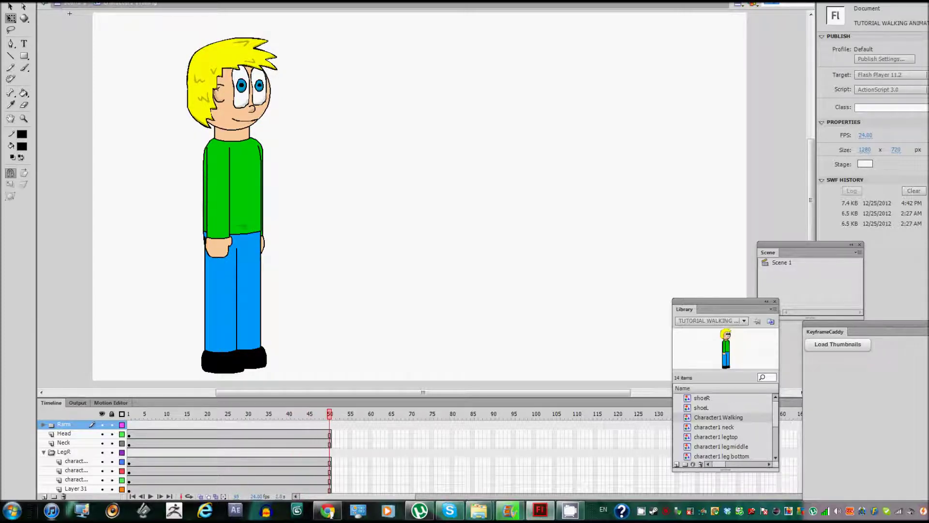
- Delete the leftover Layer 1 inside the symbol and play the timeline from frame 1
key("shift+comma")
scroll(72, 455, "down", 5)
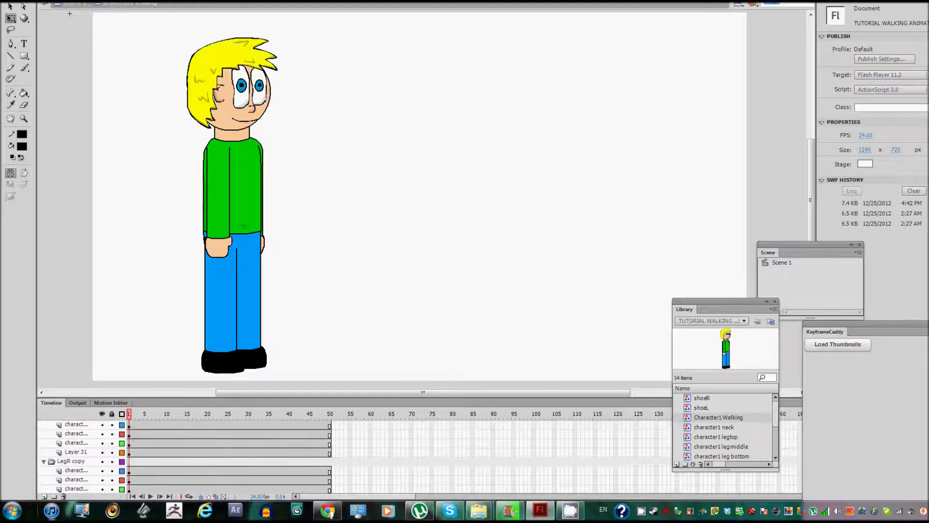
scroll(73, 455, "up", 4)
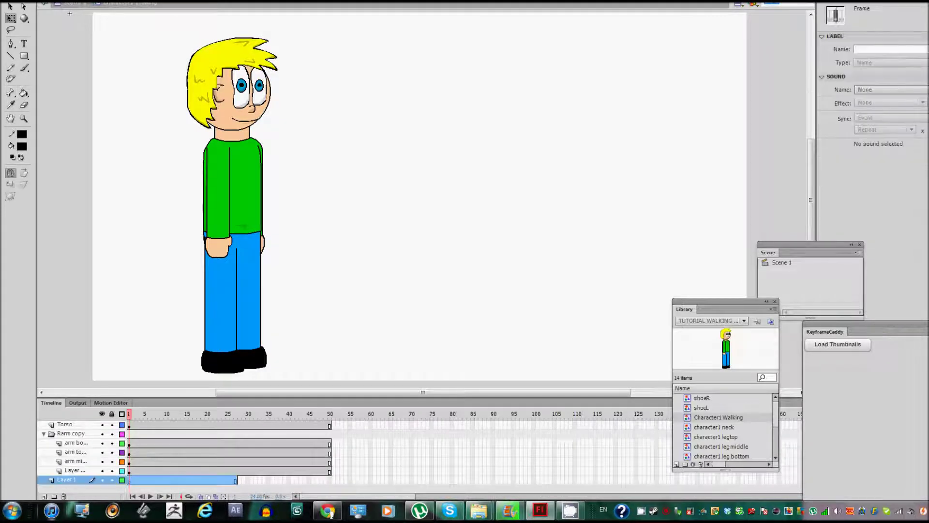
scroll(72, 455, "up", 1)
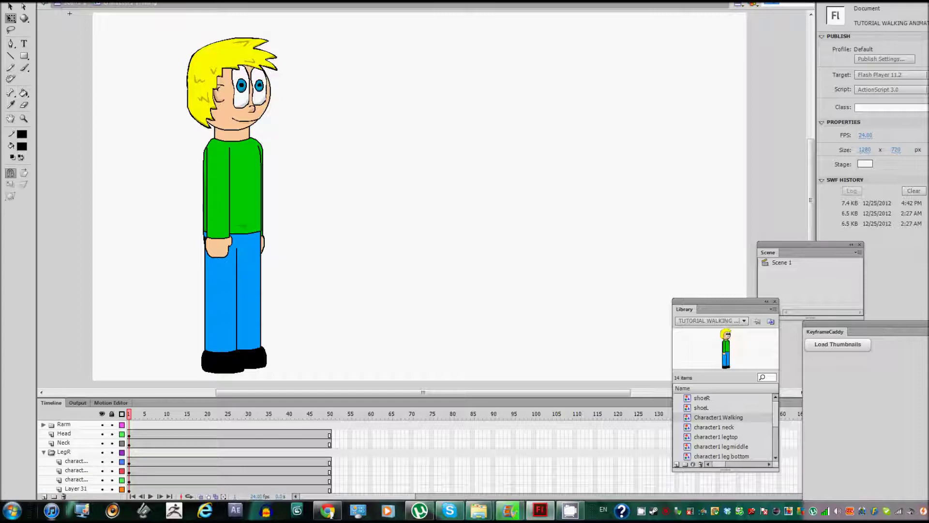
key("Return")
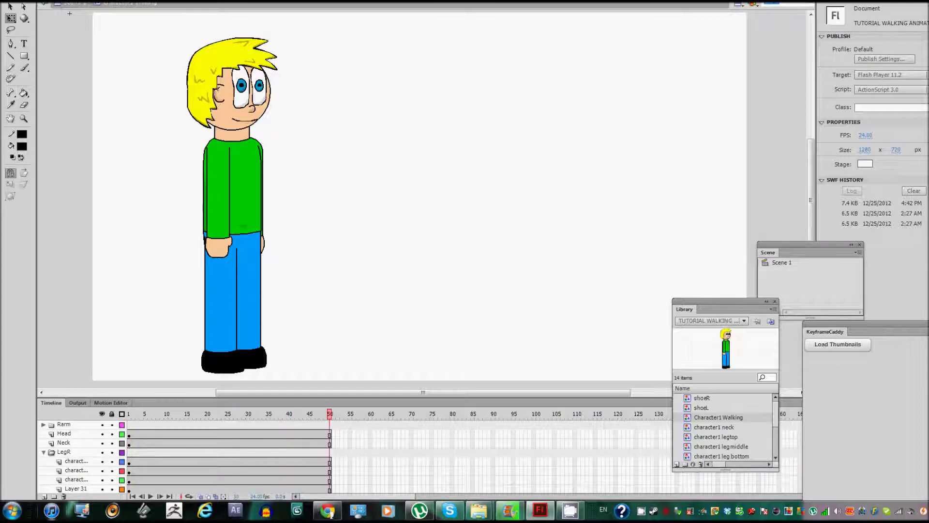
key("shift+comma")
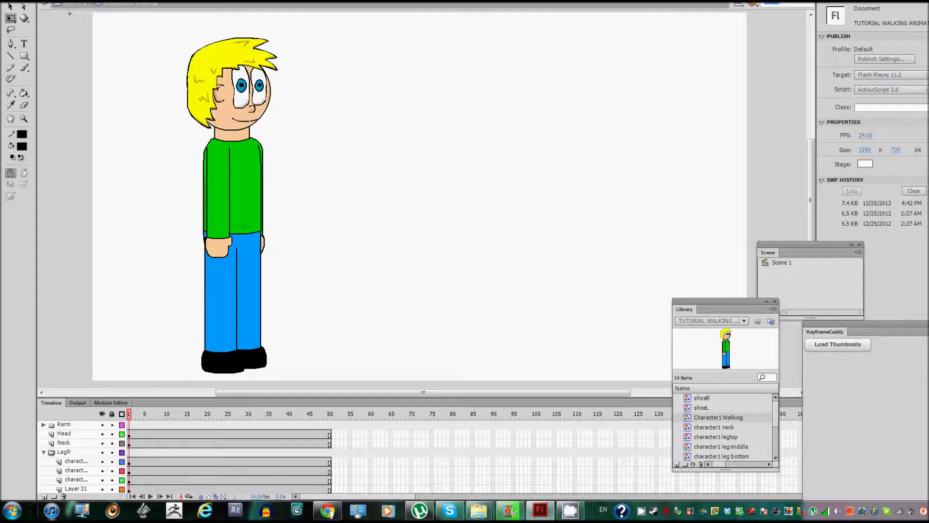
scroll(73, 455, "down", 3)
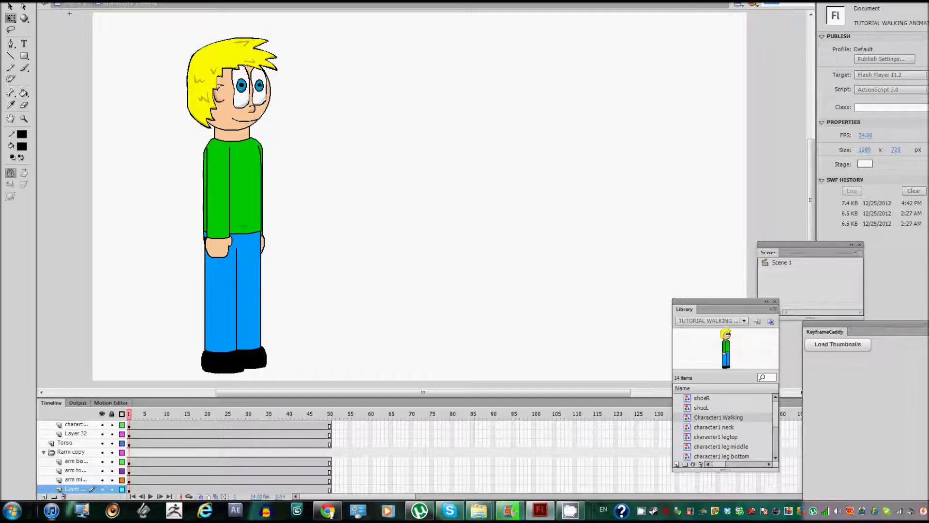
left_click_drag(162, 480, 163, 461)
left_click(162, 452)
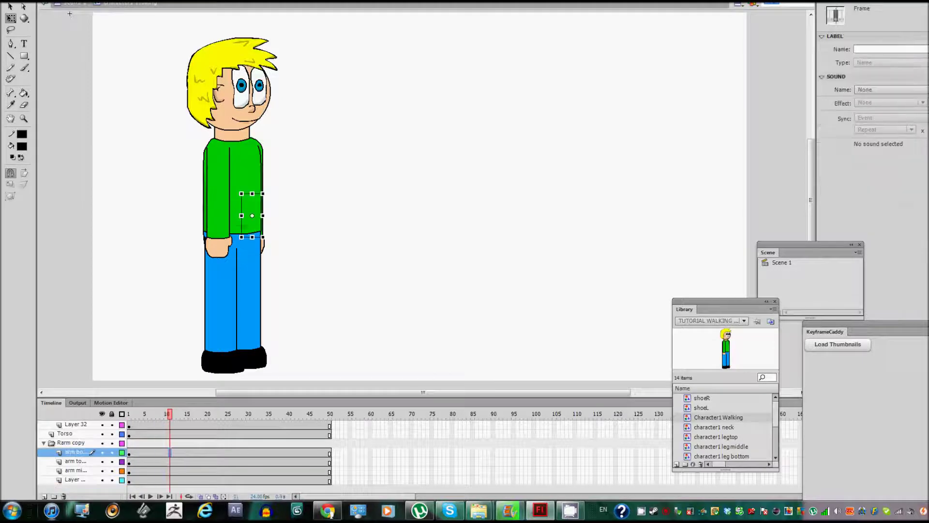
key("period")
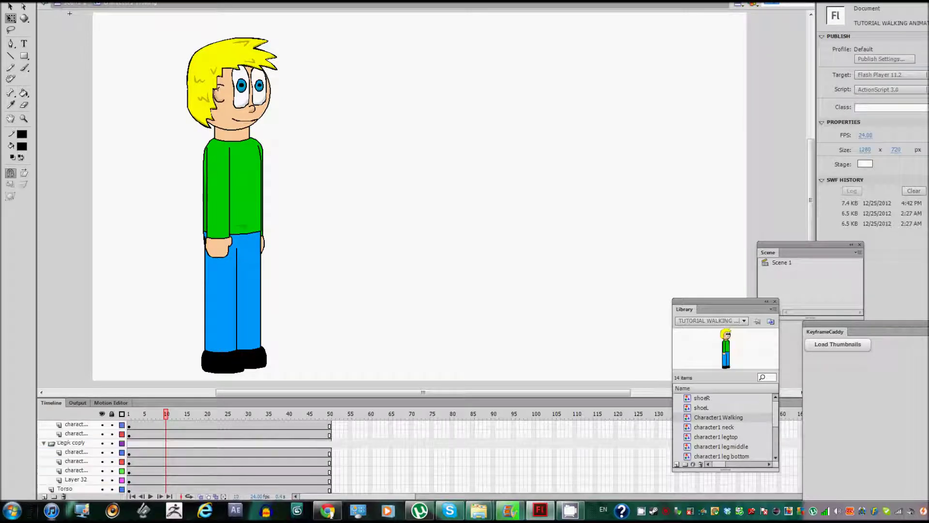
- Insert keyframes at frame 10 on all four layers inside the LegR folder
scroll(193, 454, "up", 3)
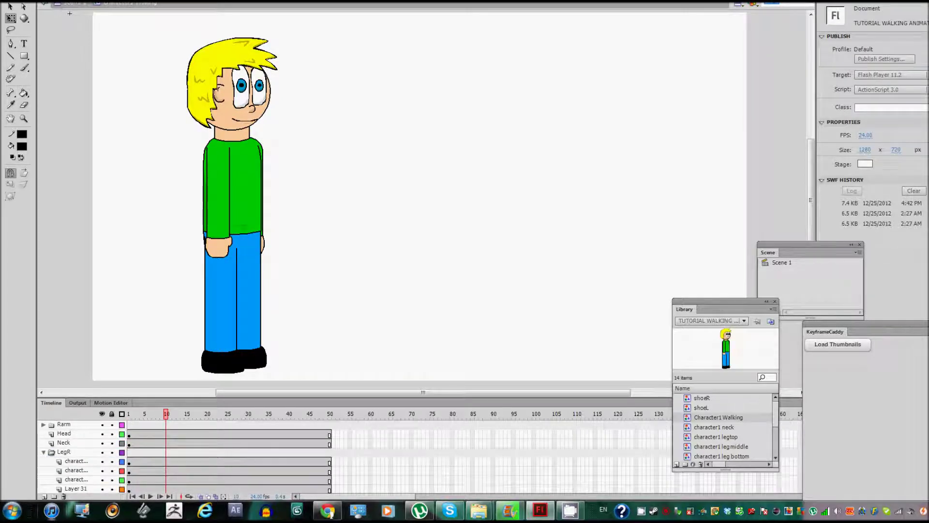
left_click_drag(166, 461, 166, 488)
scroll(194, 455, "down", 3)
key("comma")
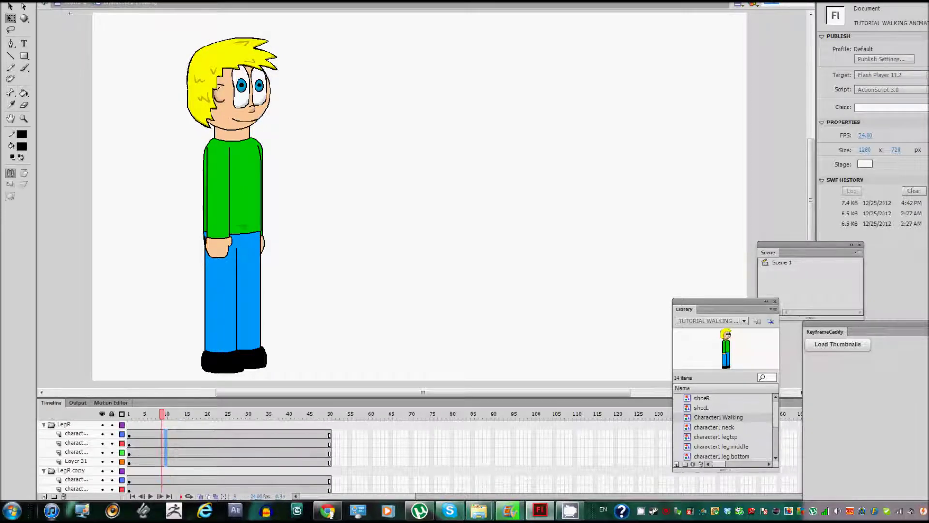
left_click(166, 460)
key("F6")
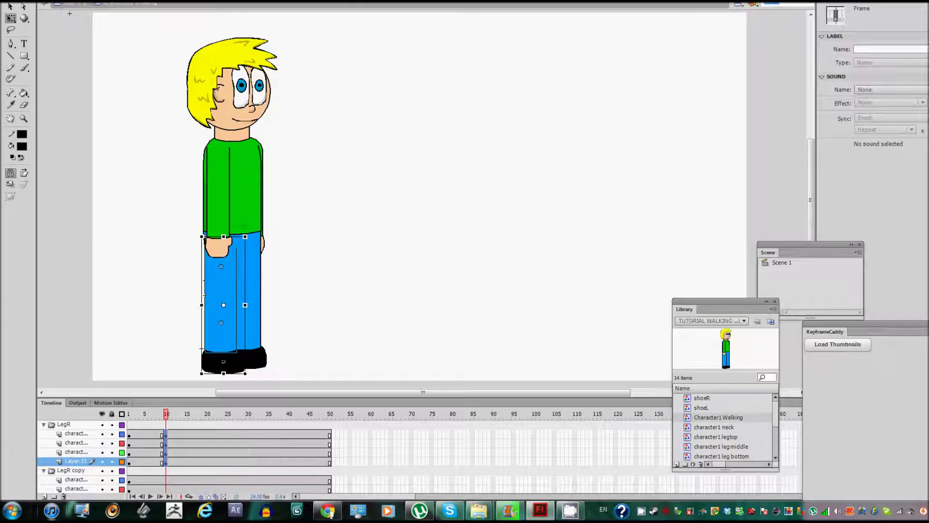
- Insert keyframes at frame 10 on the four LegR copy layers and the Torso layer
scroll(194, 455, "down", 4)
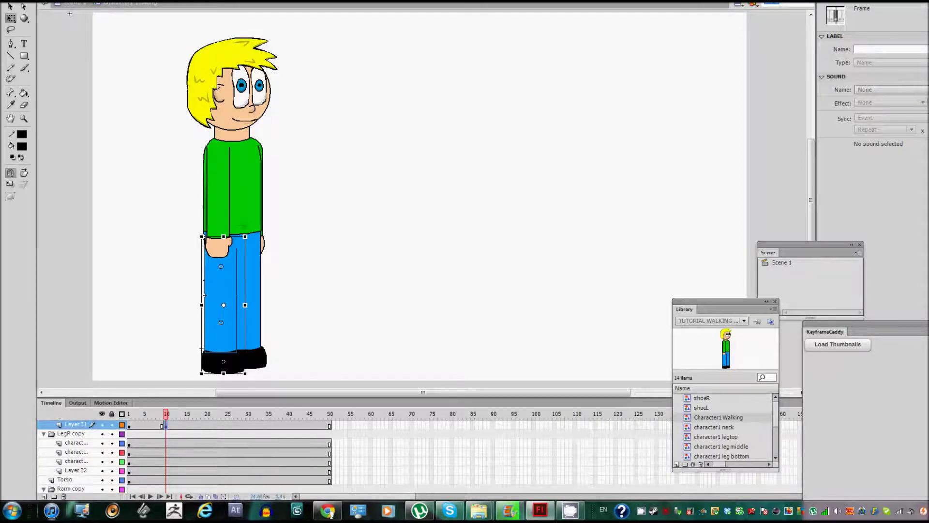
left_click_drag(166, 443, 166, 470)
left_click(166, 480, "shift")
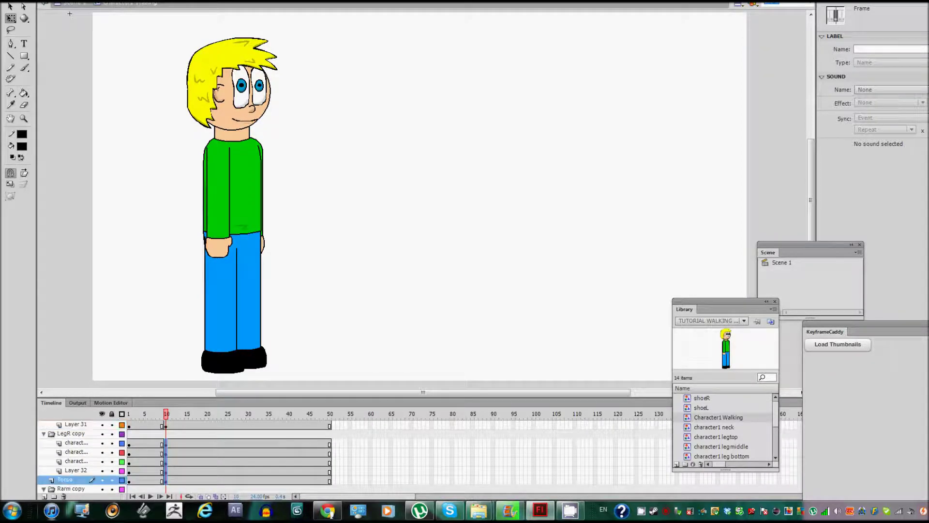
key("F6")
- On frame 1, rotate the LegR lower leg and shoe backward around the knee
scroll(193, 455, "up", 3)
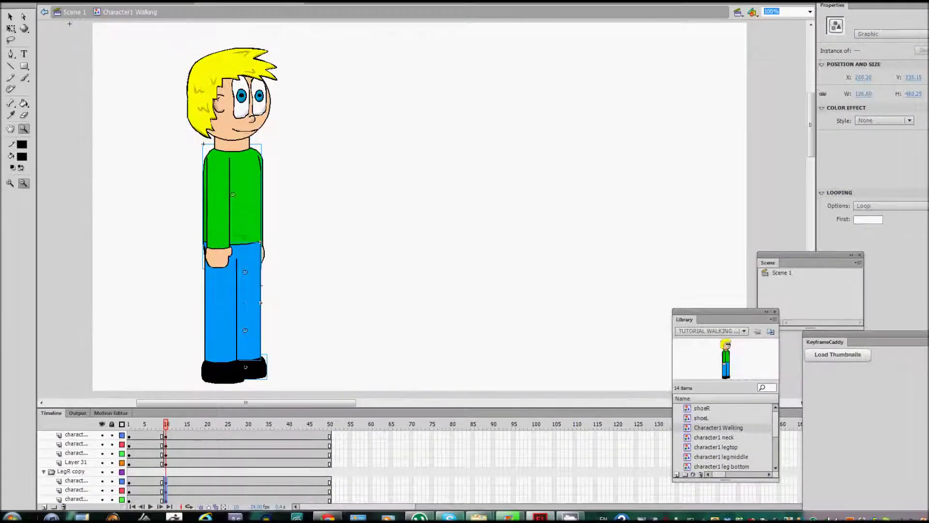
key("z")
left_click_drag(203, 208, 349, 401)
key("v")
key("Escape")
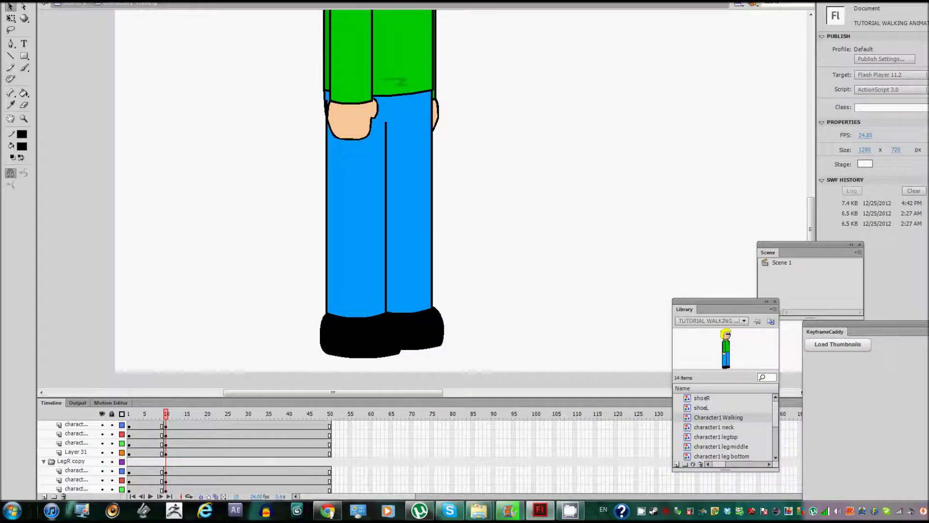
key("shift+comma")
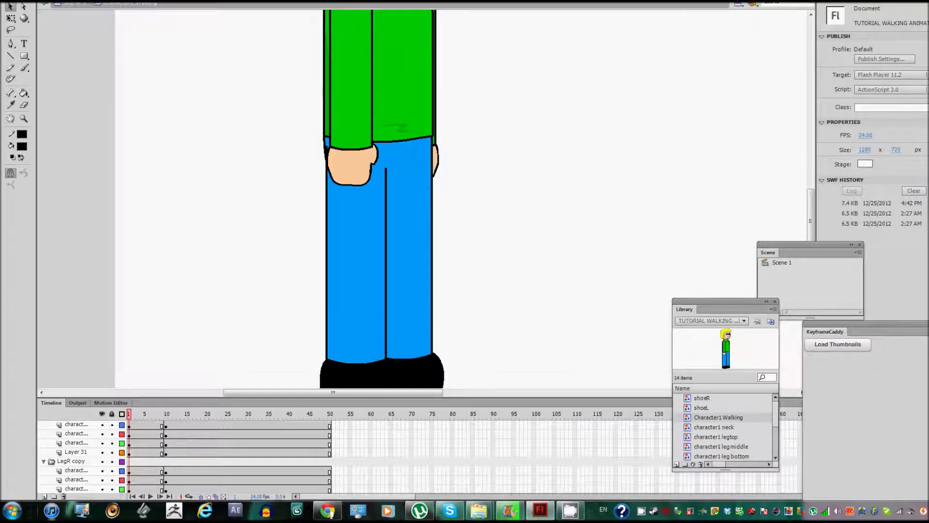
left_click_drag(293, 257, 347, 358)
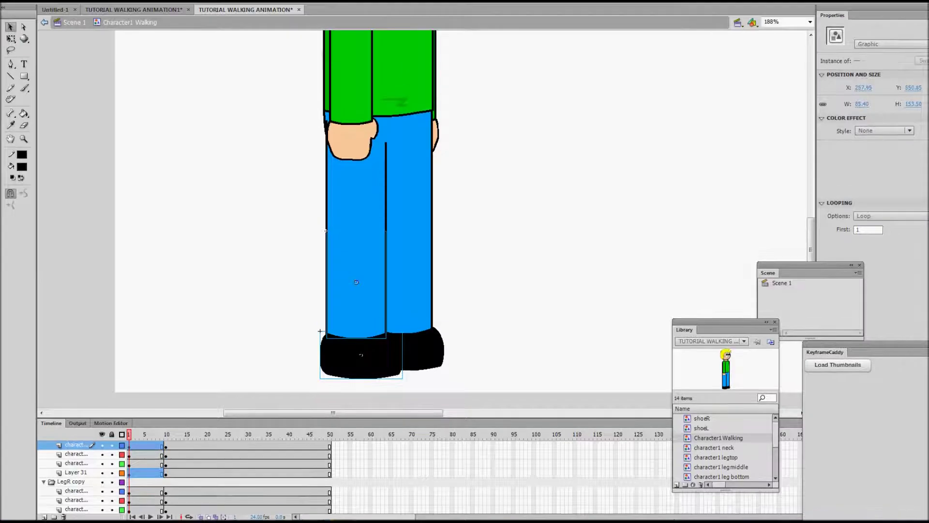
key("q")
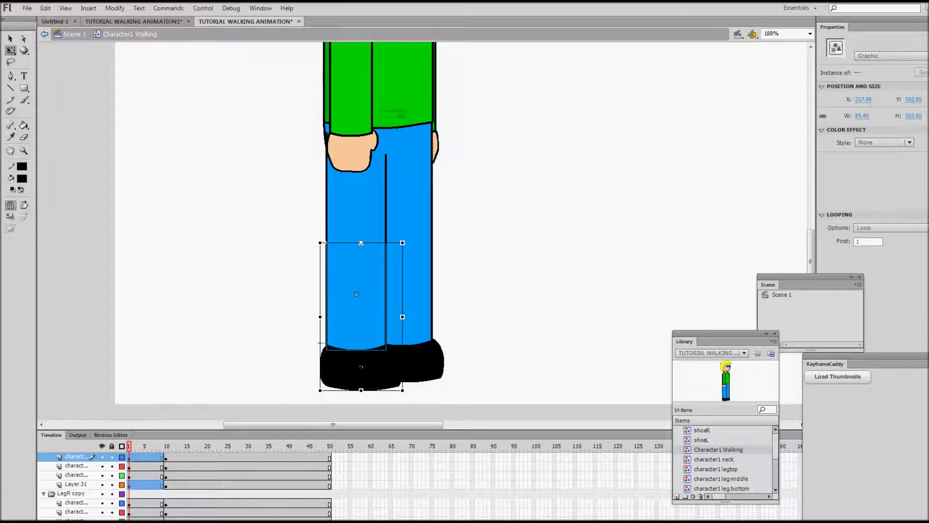
left_click_drag(405, 393, 372, 402)
key("ctrl+shift+a")
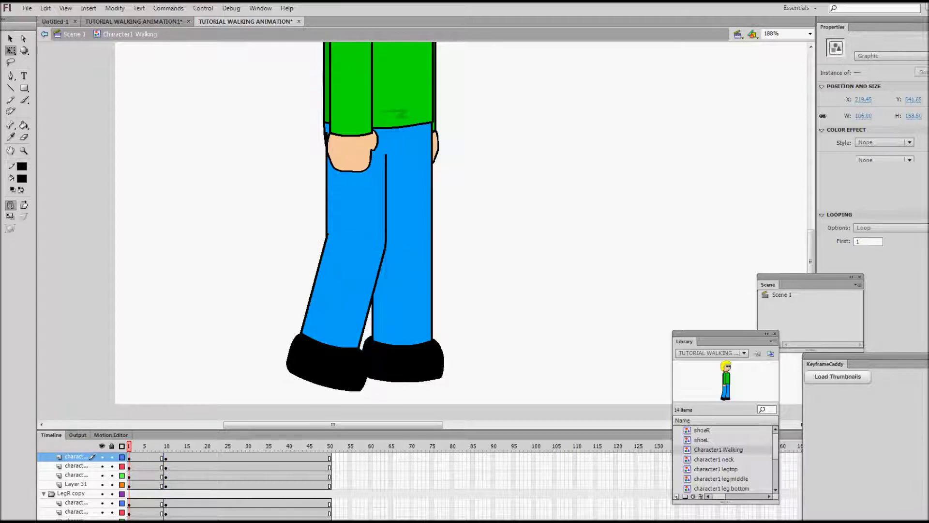
- Bend the LegR copy lower leg back at the knee and swing that whole leg forward from the hip until its shin is vertical
left_click(403, 358)
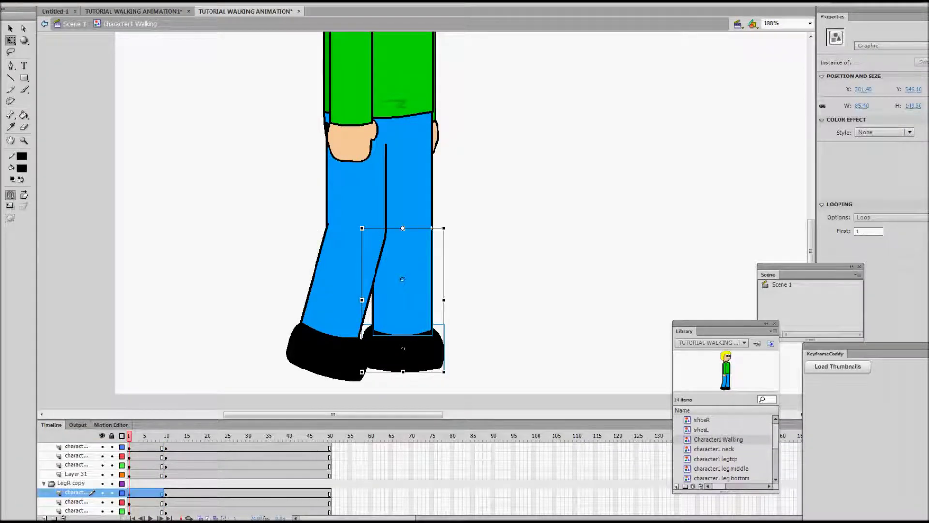
left_click_drag(403, 227, 431, 236)
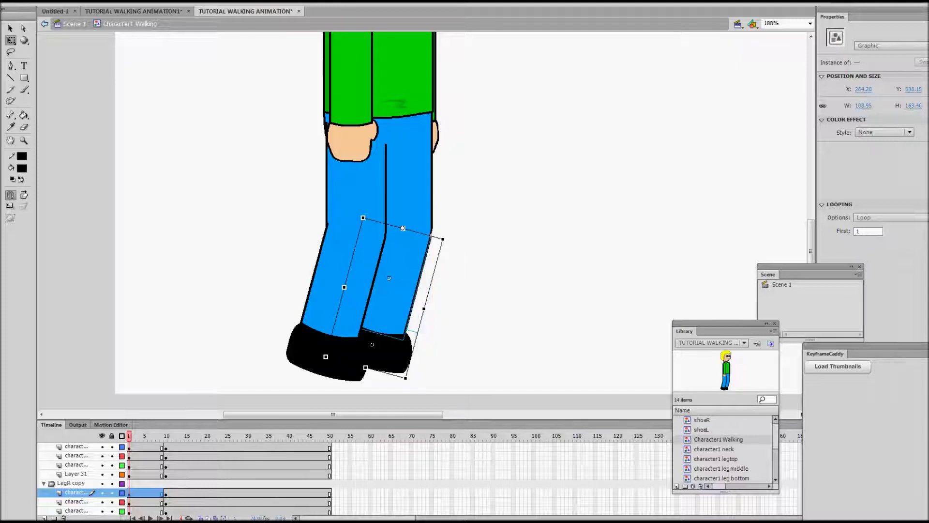
left_click(430, 236, "shift")
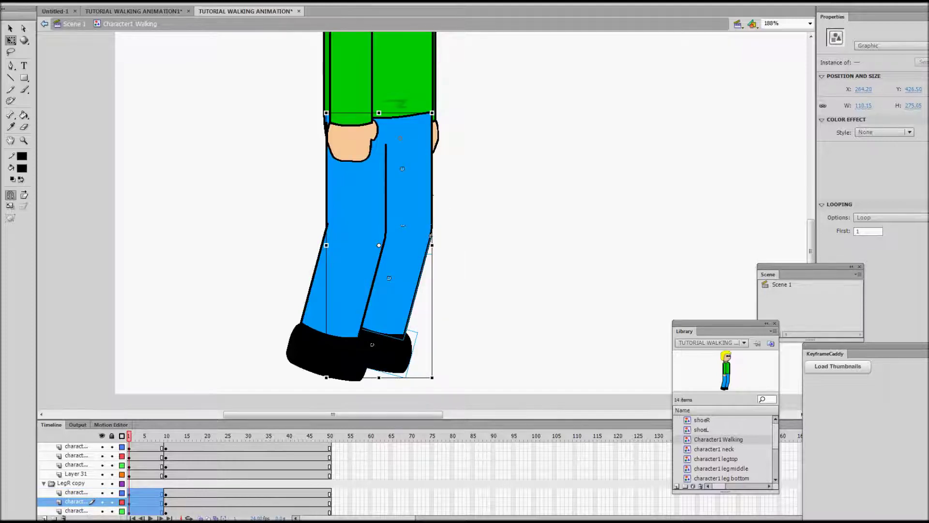
mouse_move(430, 236)
left_mouse_down()
mouse_move(455, 232)
mouse_move(434, 239)
left_mouse_up()
left_click(425, 180)
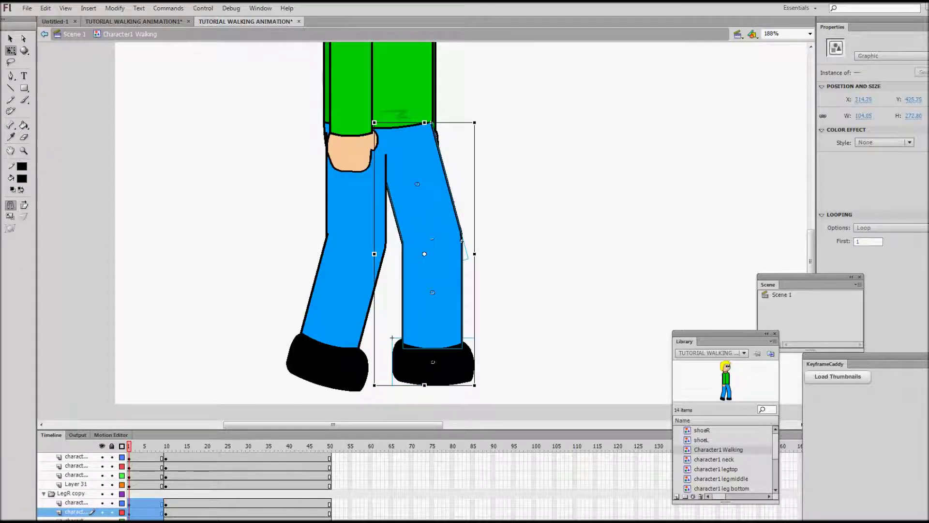
key("ctrl+shift+a")
- Rotate the LegR lower leg and shoe further backward to lift the trailing foot's heel
scroll(424, 233, "up", 3)
scroll(424, 232, "down", 2)
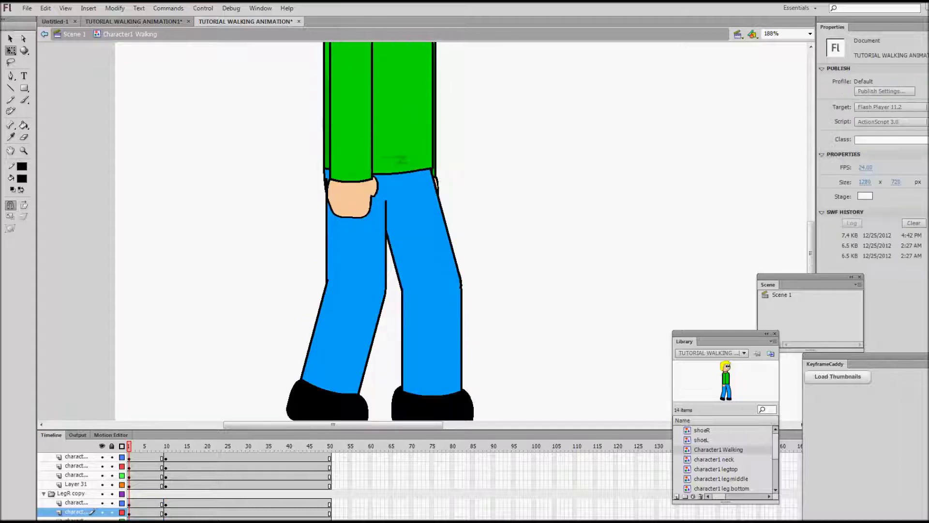
scroll(425, 233, "down", 2)
left_click(344, 245)
left_click(294, 283, "shift")
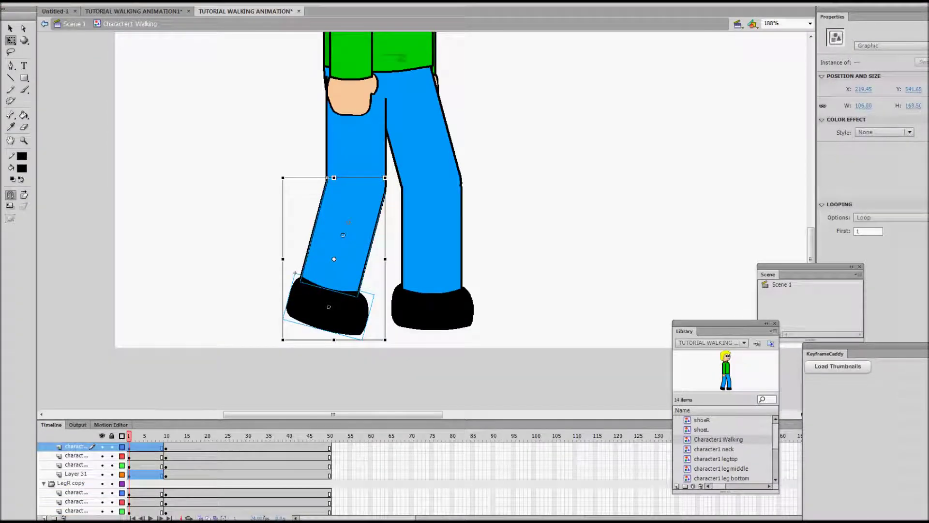
left_click_drag(283, 340, 243, 322)
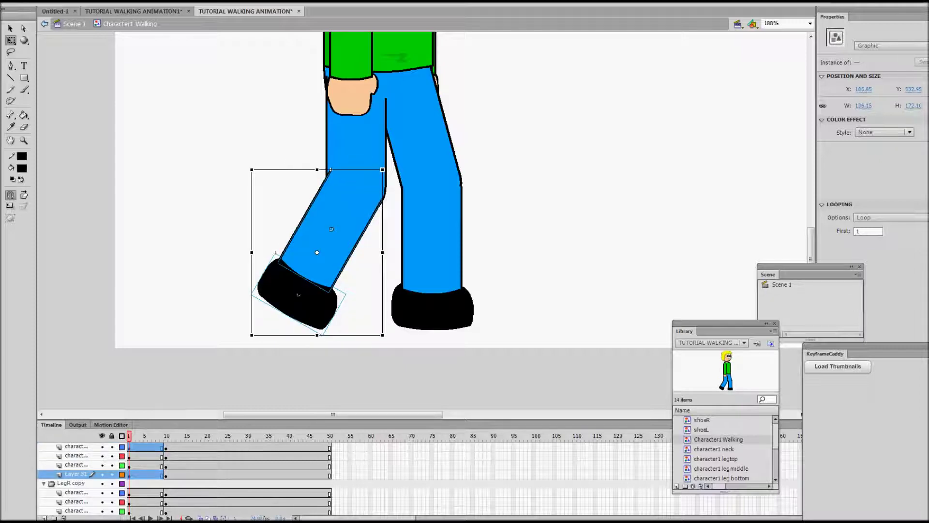
key("ctrl+shift+a")
- Select every part in the LegR folder and rotate the whole trailing leg slightly backward from the hip
scroll(394, 230, "up", 2)
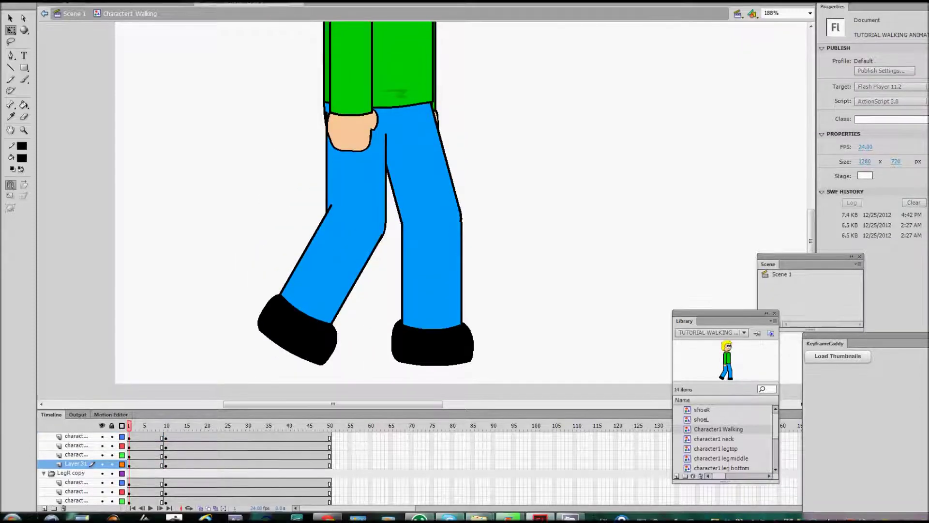
left_click(76, 473)
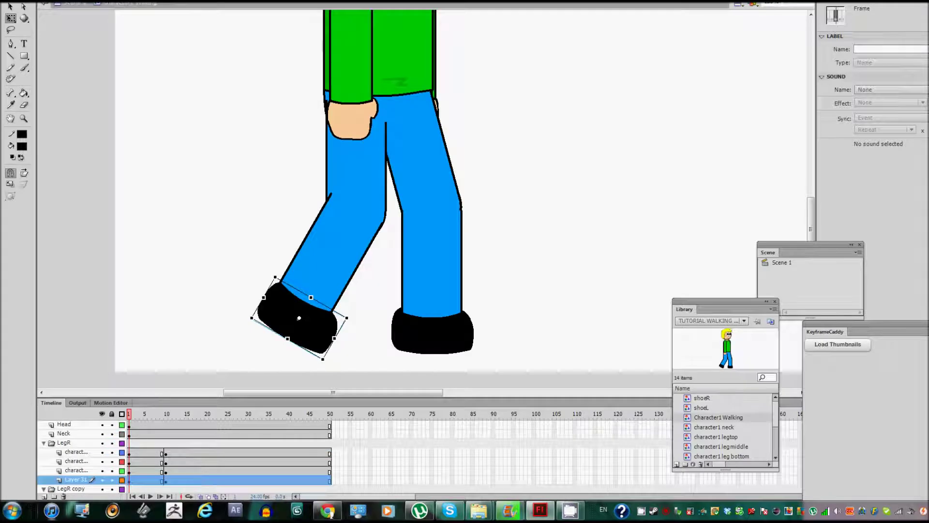
left_click(63, 442)
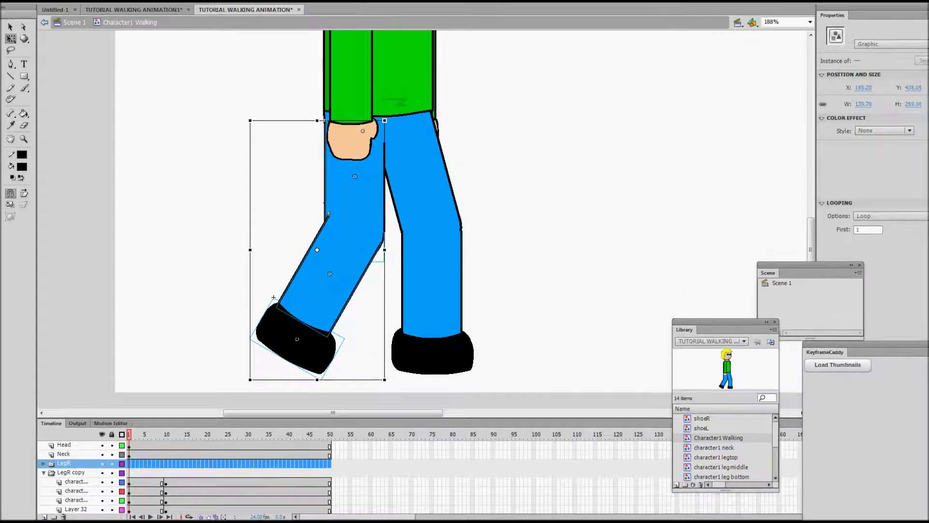
left_click_drag(250, 358, 189, 354)
key("ctrl+z")
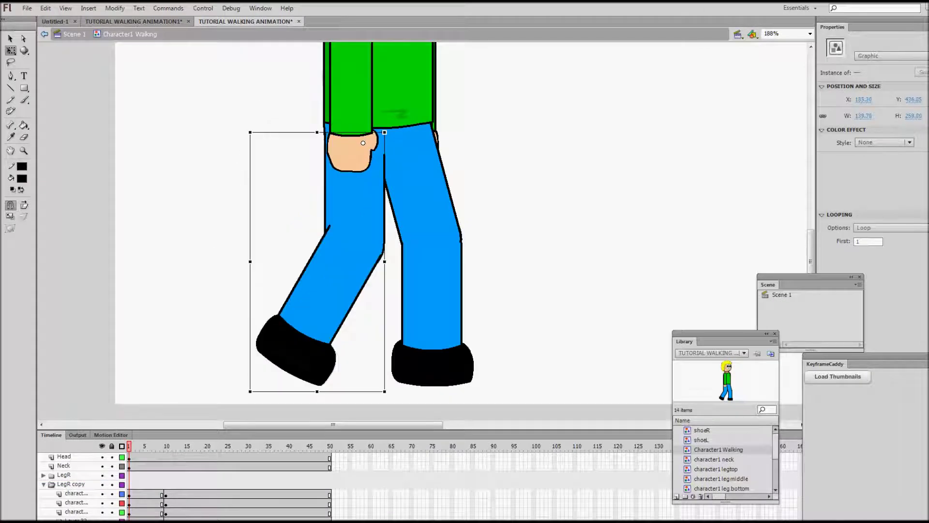
left_click_drag(248, 393, 234, 362)
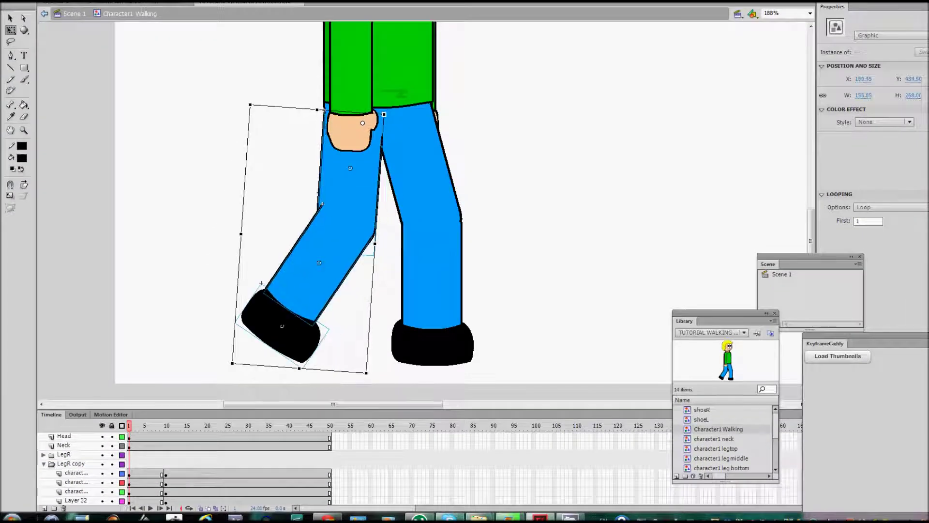
- Reselect the whole trailing leg and rotate it forward around the hip, bringing its foot closer to the leading leg
scroll(388, 218, "up", 3)
left_click(431, 218)
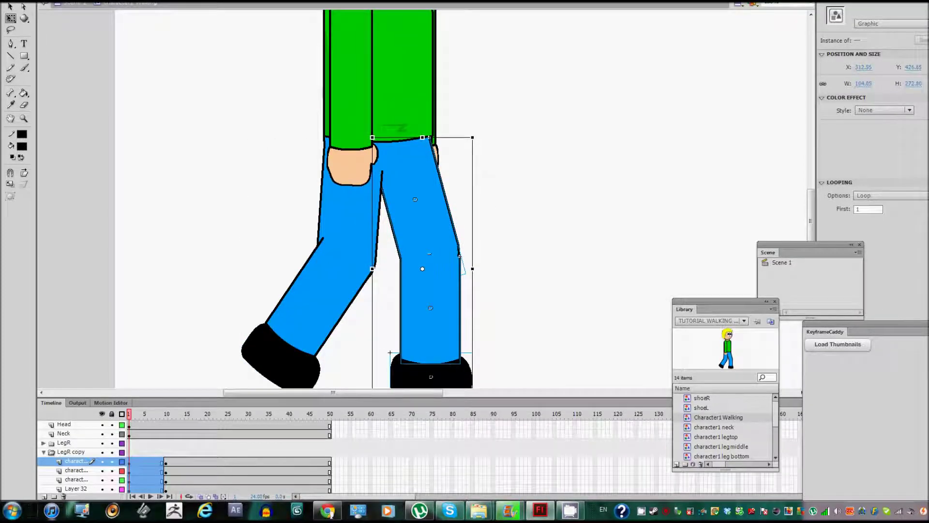
scroll(387, 218, "down", 3)
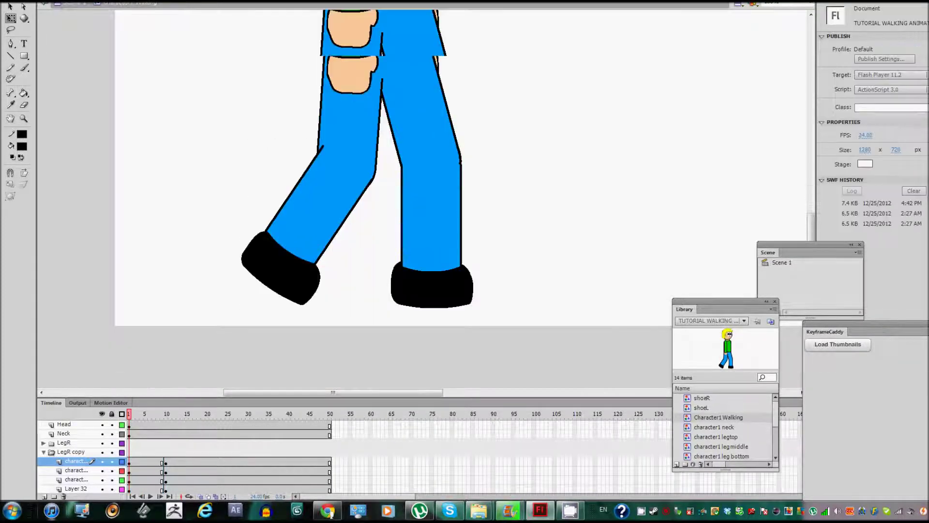
scroll(387, 217, "up", 3)
left_click(290, 300)
left_click(349, 208)
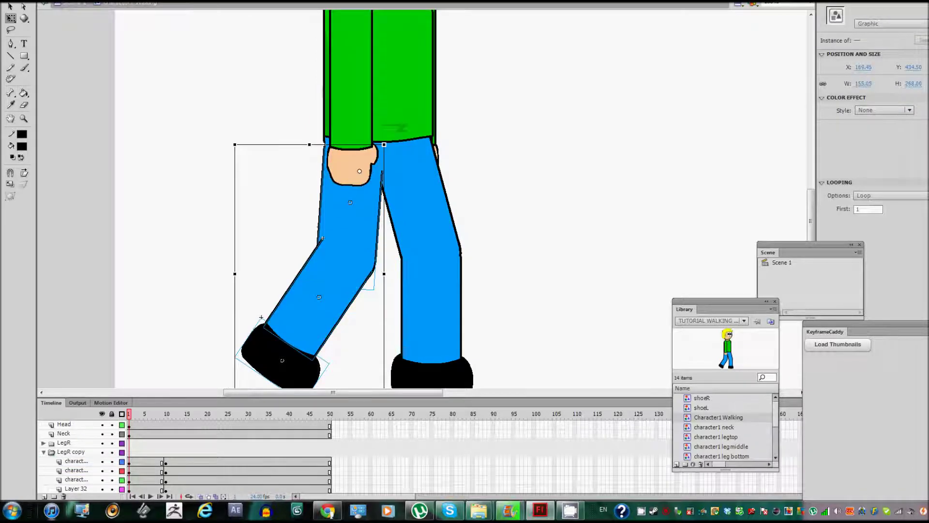
left_click_drag(322, 238, 328, 295)
left_click(532, 218)
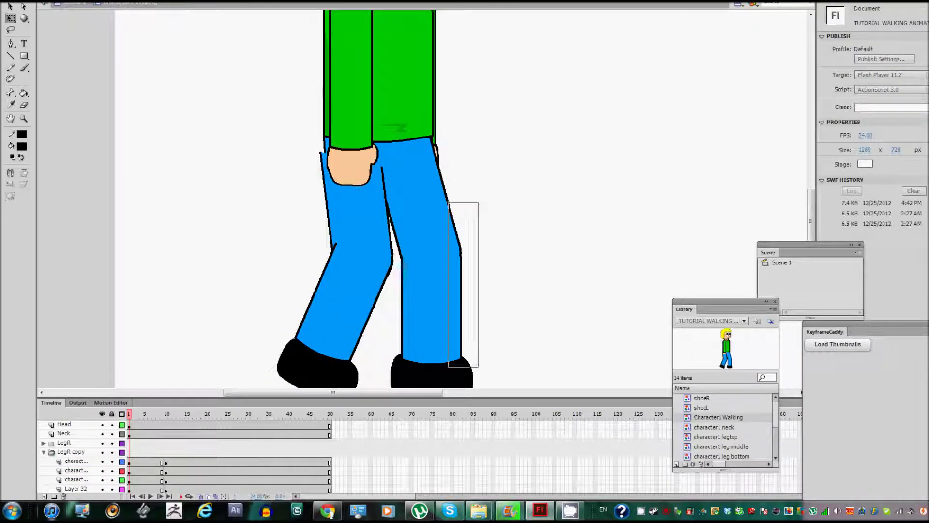
- Fine-tune the trailing leg's thigh angle and nudge its lower leg and shoe slightly backward to line up with the knee
left_click(375, 190)
left_click_drag(392, 256, 391, 258)
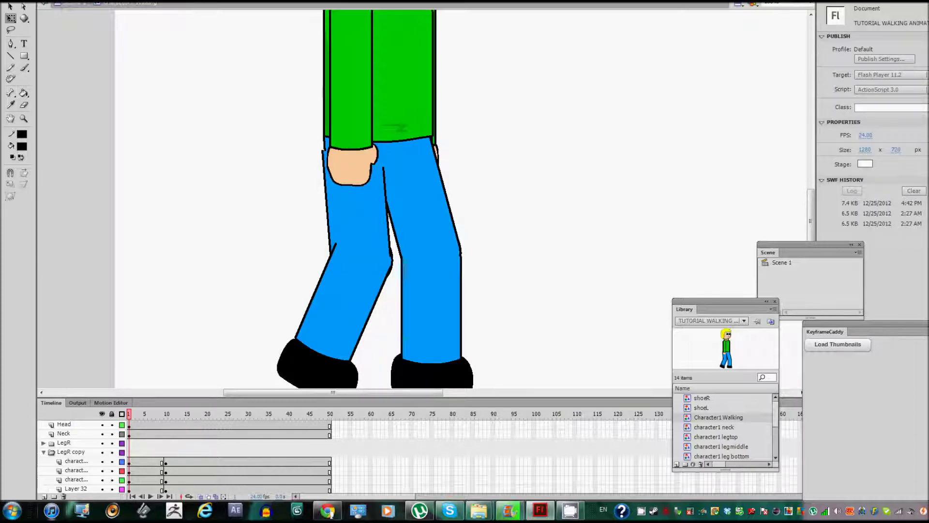
left_click_drag(334, 300, 331, 301)
left_click(218, 218)
left_click(385, 264)
left_click(218, 218)
- Rotate and nudge the trailing leg's thigh in small amounts so its edges line up with the knee piece
left_click(358, 261)
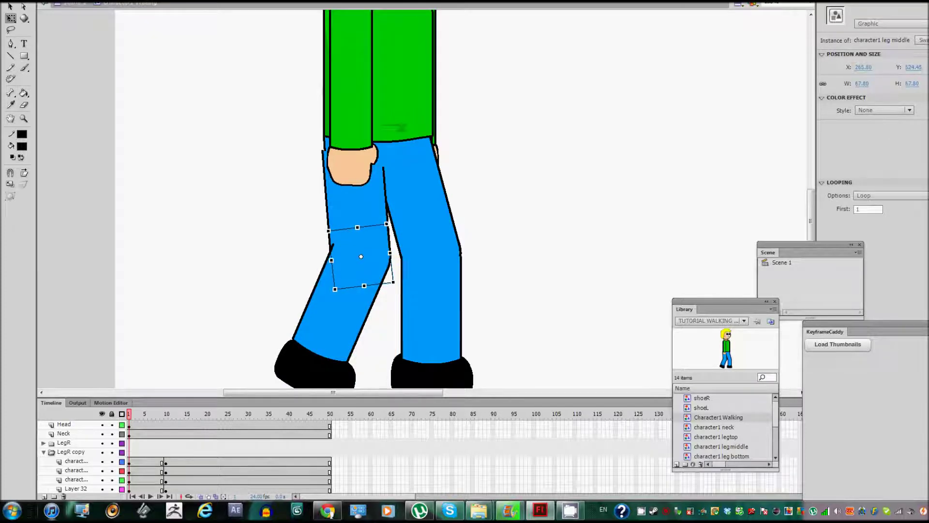
key("ctrl+shift+a")
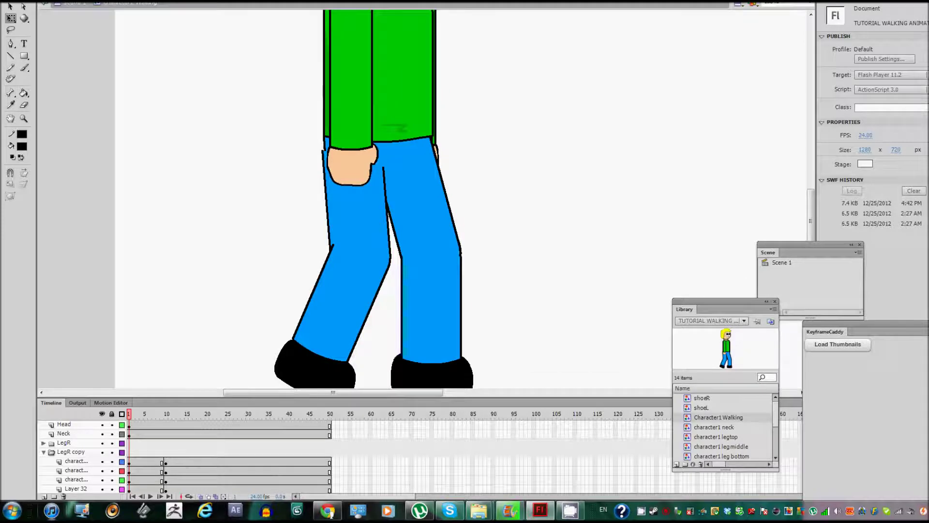
left_click(357, 205)
key("ctrl+shift+a")
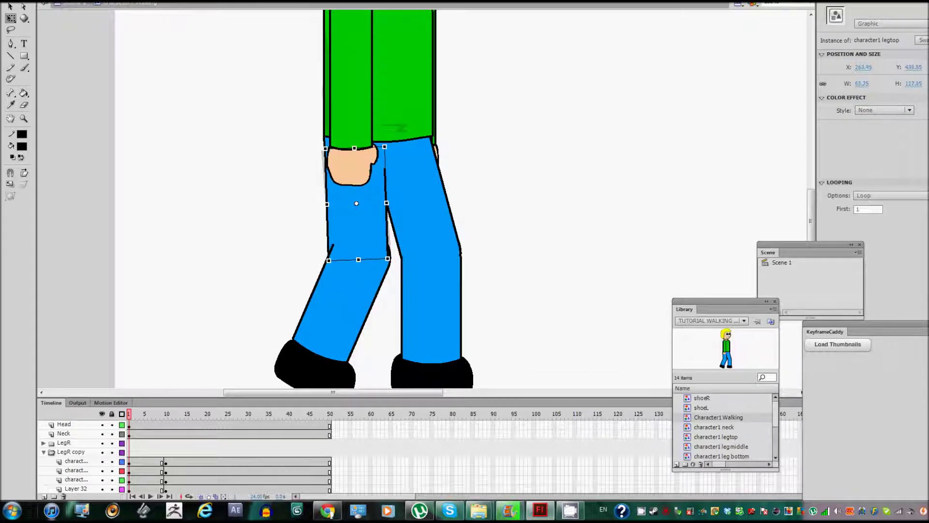
left_click(356, 206)
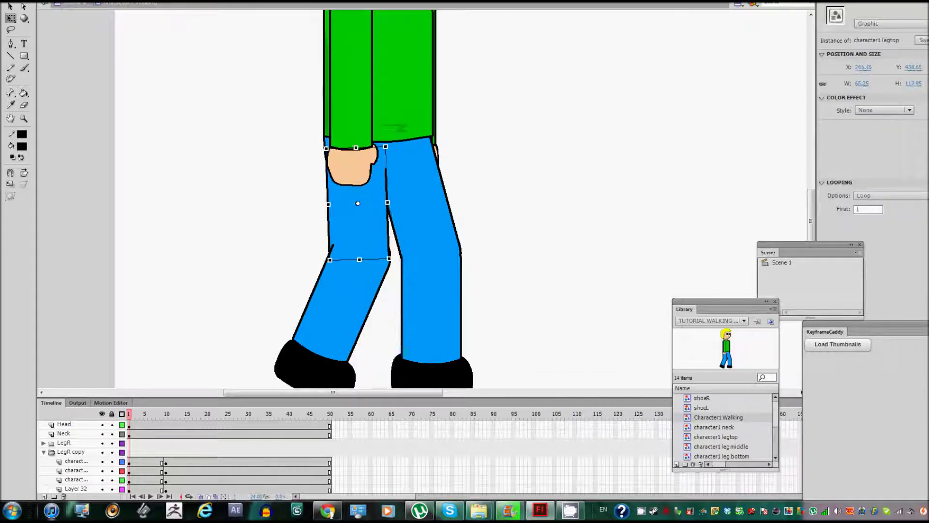
key("ctrl+shift+a")
scroll(359, 206, "down", 2)
scroll(359, 206, "up", 2)
left_click(358, 205)
left_click_drag(395, 260, 392, 262)
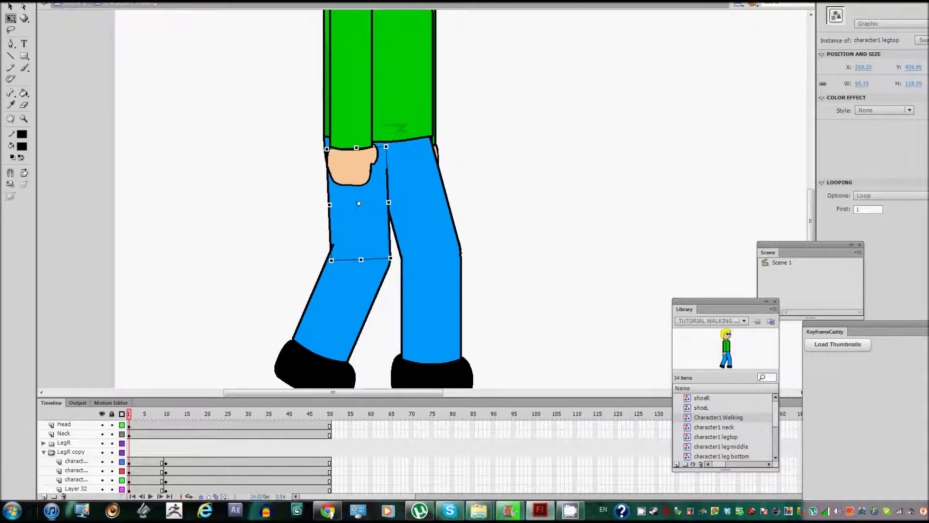
key("Return")
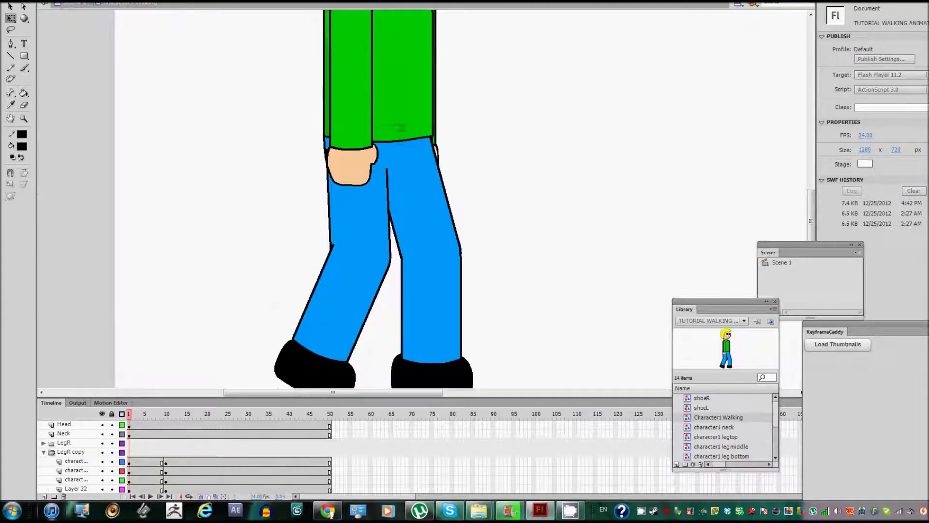
- Rotate the leading lower leg and shoe slightly forward at the knee, and swing the whole leading leg backward around the hip
left_click_drag(519, 306, 460, 383)
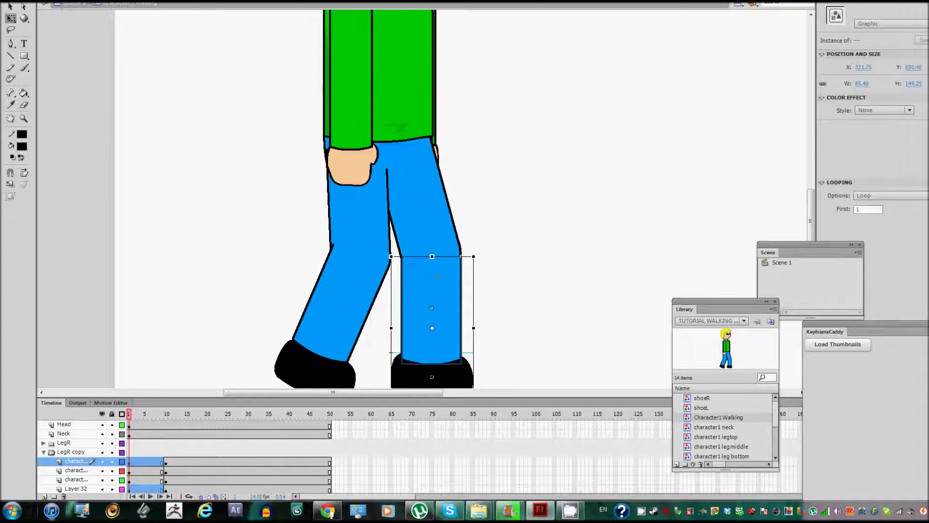
left_click_drag(474, 329, 479, 326)
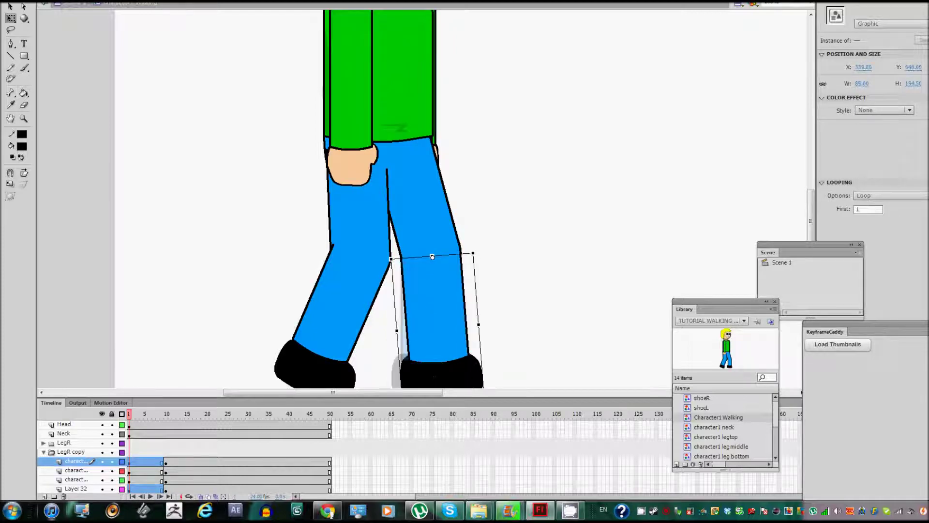
left_click(399, 356)
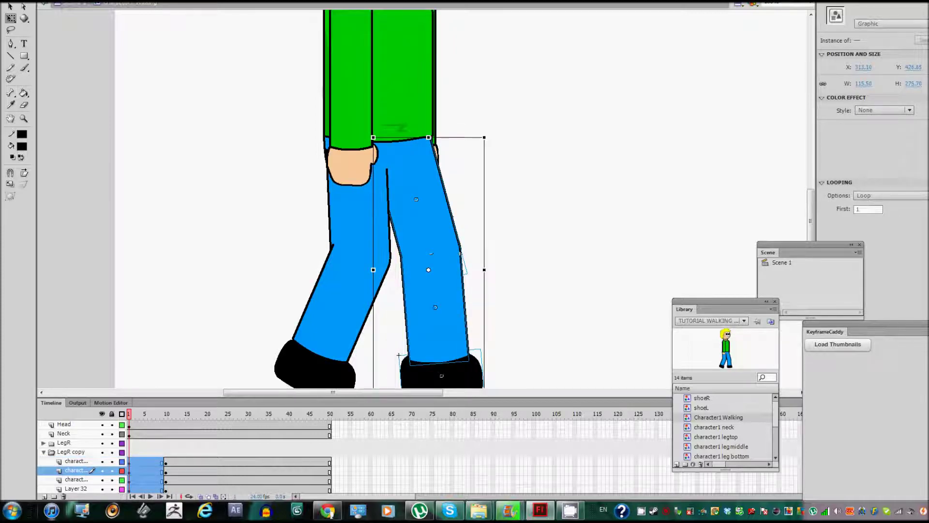
left_click_drag(399, 355, 385, 344)
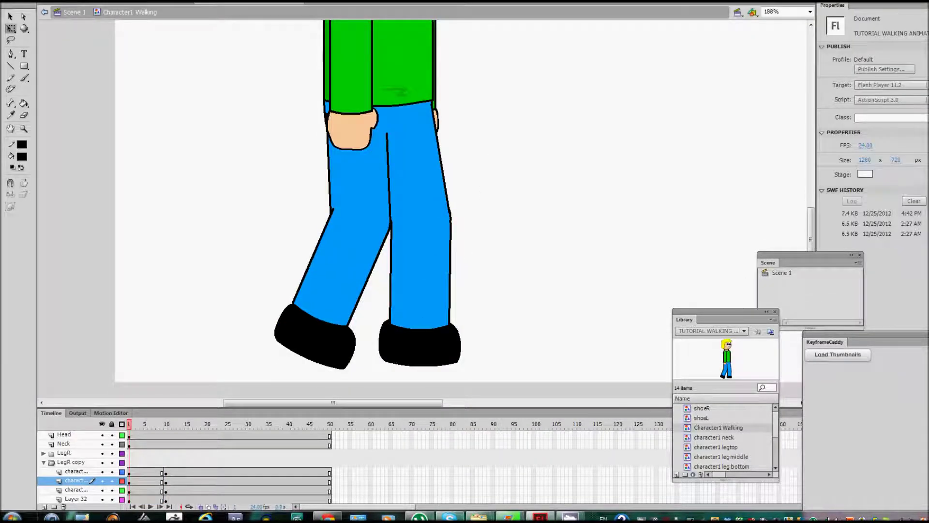
- Select all parts of the trailing leg and rotate the whole leg slightly backward around the hip
scroll(394, 249, "up", 2)
key("ctrl+minus")
key("ctrl+minus")
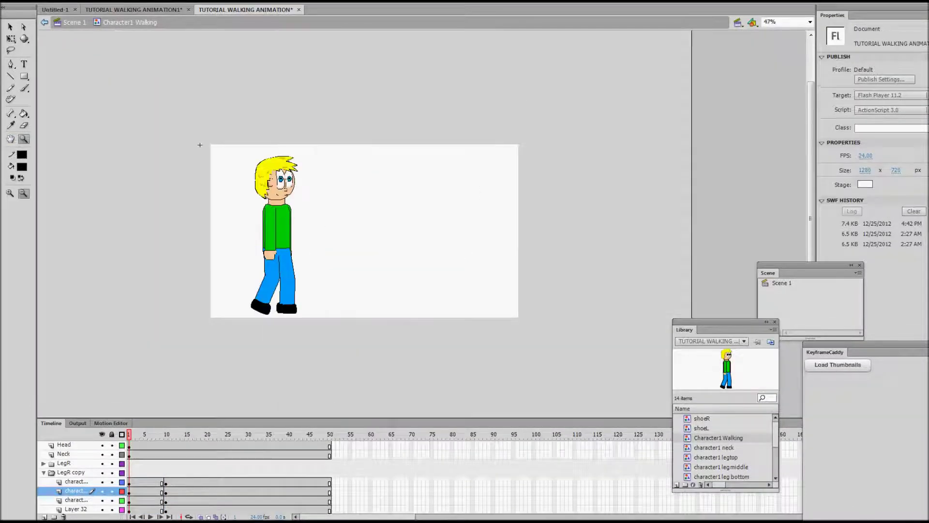
key("ctrl+equal")
key("ctrl+equal")
scroll(410, 199, "up", 2)
scroll(409, 199, "down", 2)
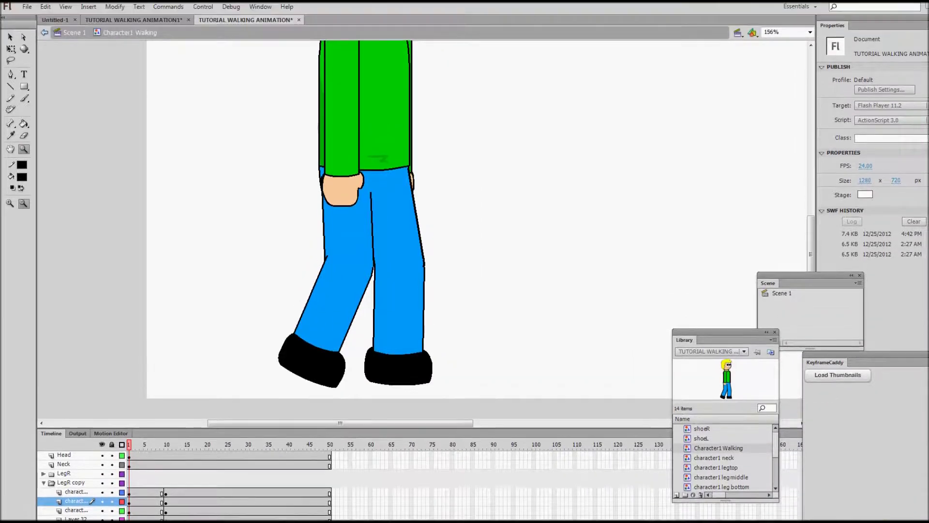
key("v")
left_click(310, 351)
left_click_drag(249, 228, 344, 373)
key("q")
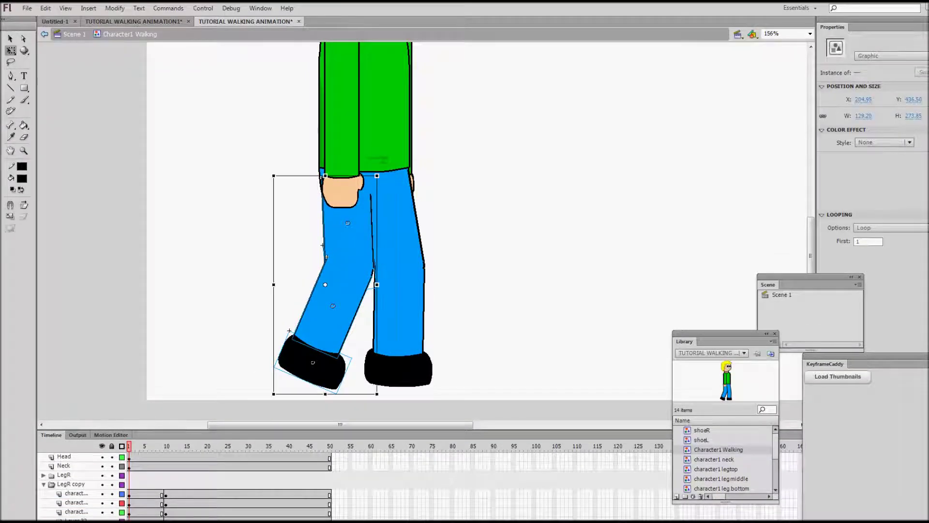
left_click_drag(289, 330, 281, 334)
key("ctrl+shift+a")
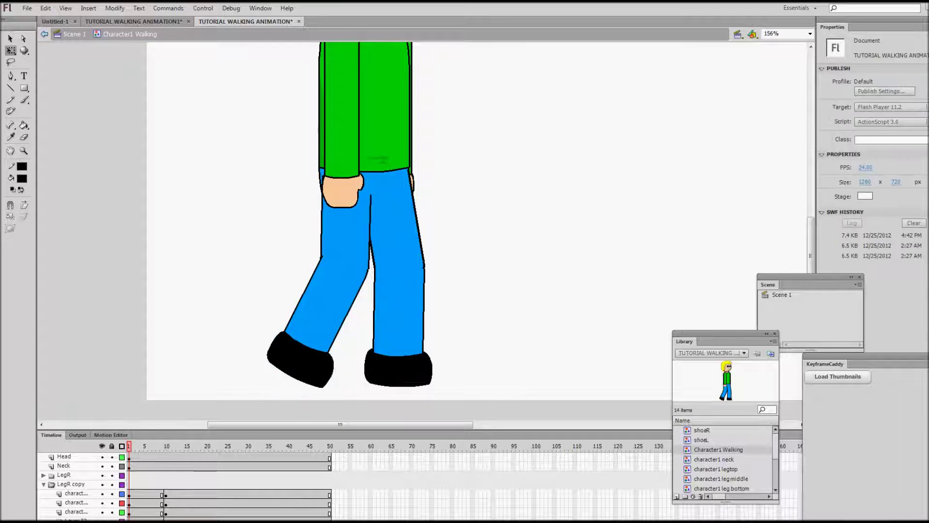
- Rotate the trailing lower leg and shoe forward around the knee, and fine-tune the shoe's tilt
scroll(410, 261, "down", 2)
left_click(279, 280)
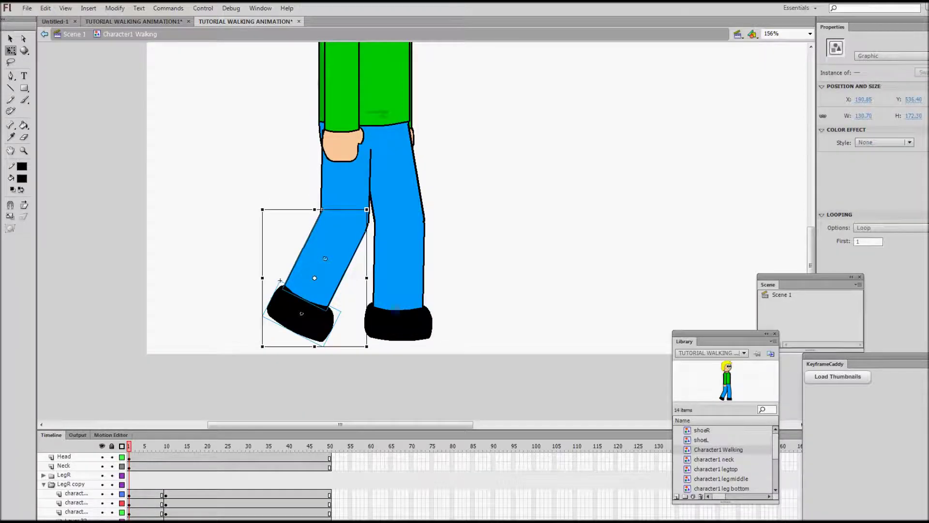
left_click_drag(260, 350, 271, 357)
key("Escape")
scroll(410, 233, "up", 2)
left_click(310, 363)
left_click_drag(274, 366, 276, 371)
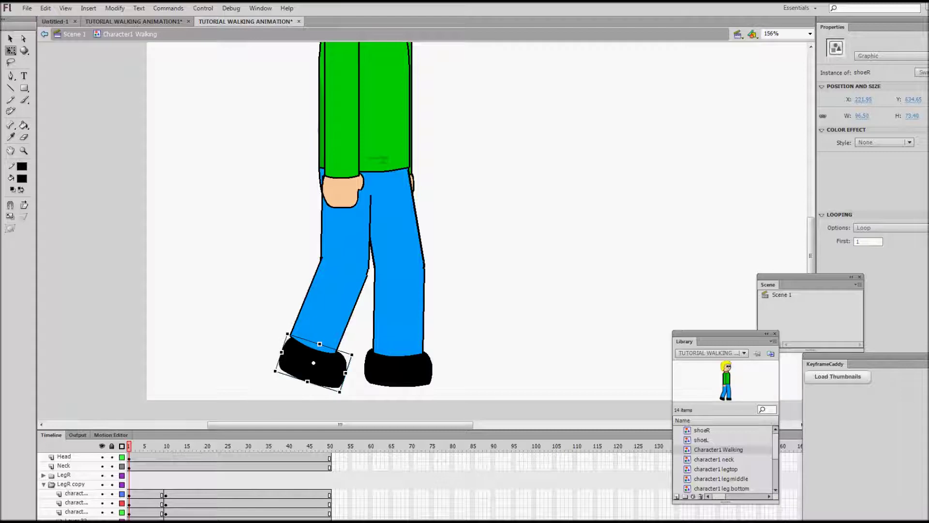
key("Escape")
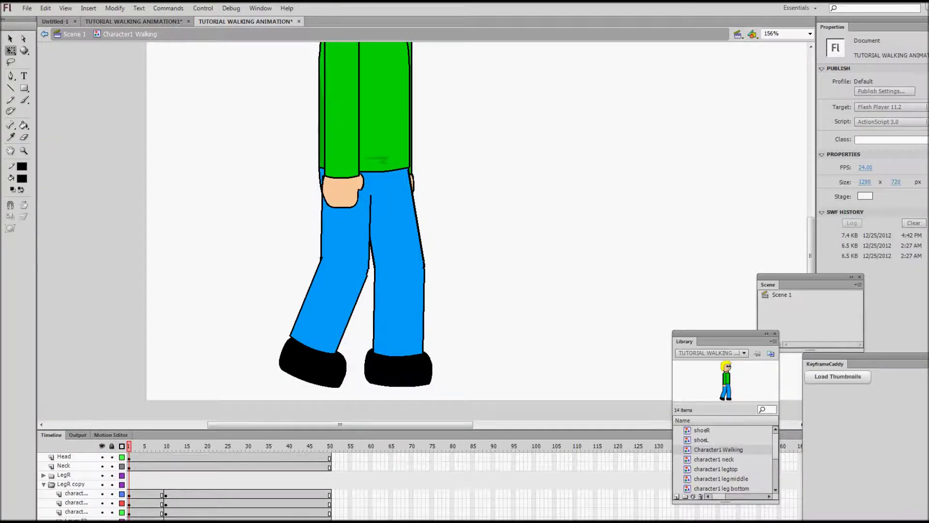
- Copy the leading leg's frame 1 pose from the LegR copy layers into their frame 10 keyframes
key("Return")
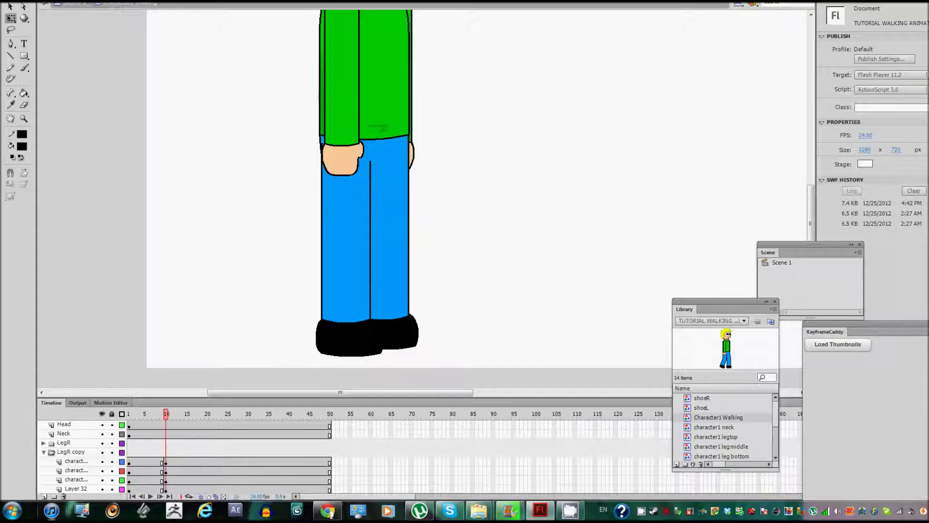
left_click(399, 279)
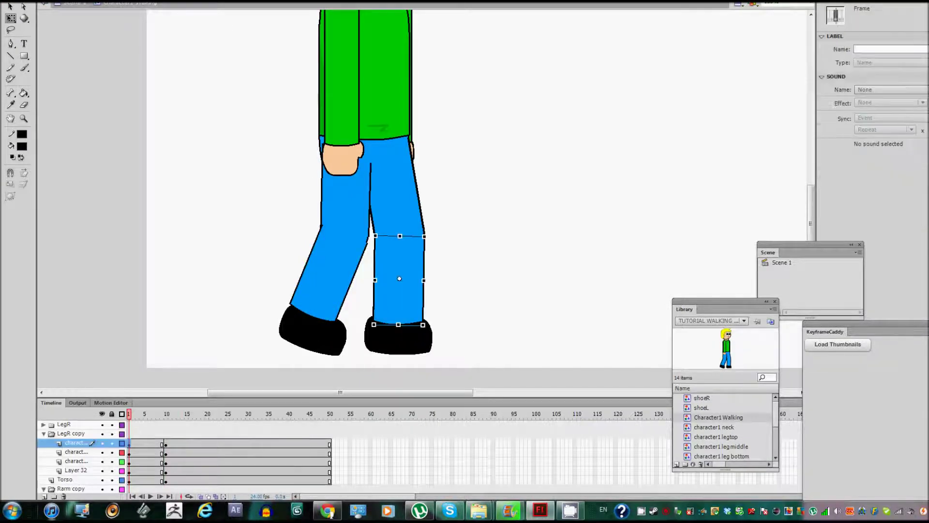
left_click(166, 452)
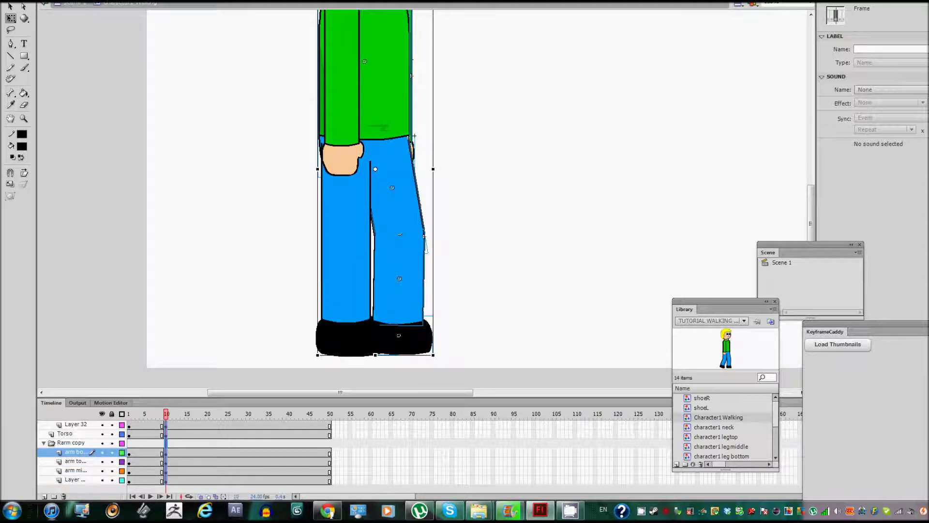
left_click(129, 480)
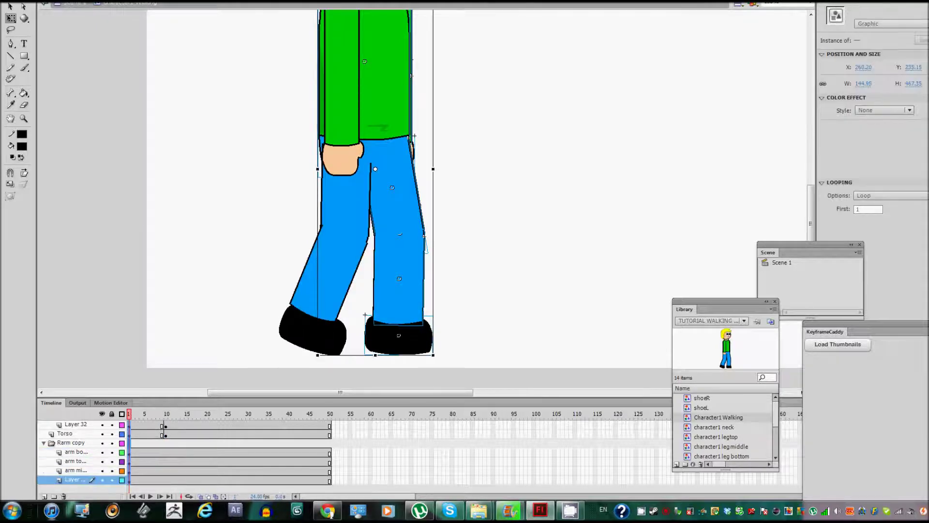
left_click(129, 470)
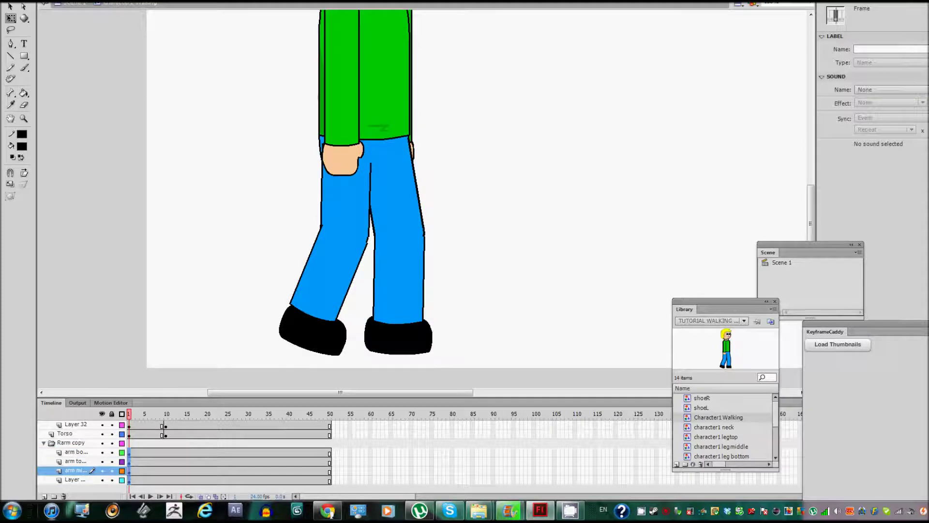
left_click(129, 480)
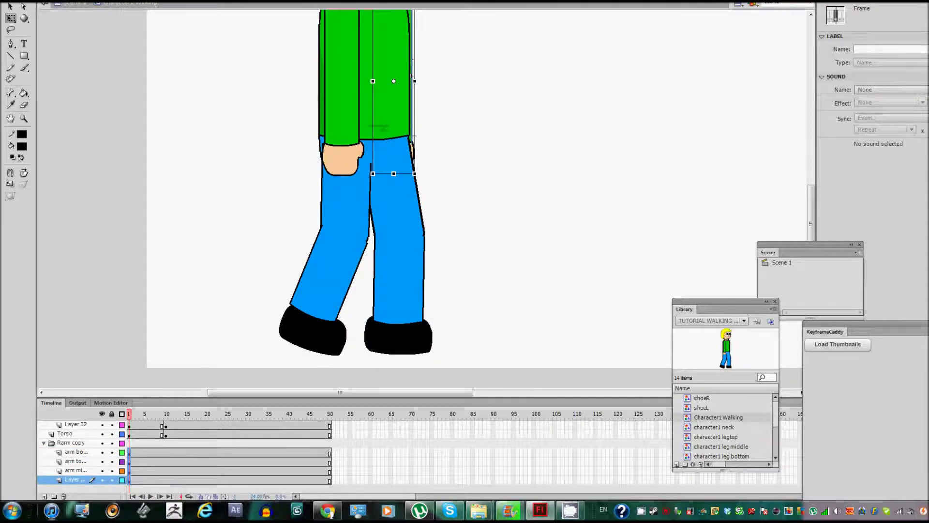
scroll(184, 455, "up", 1)
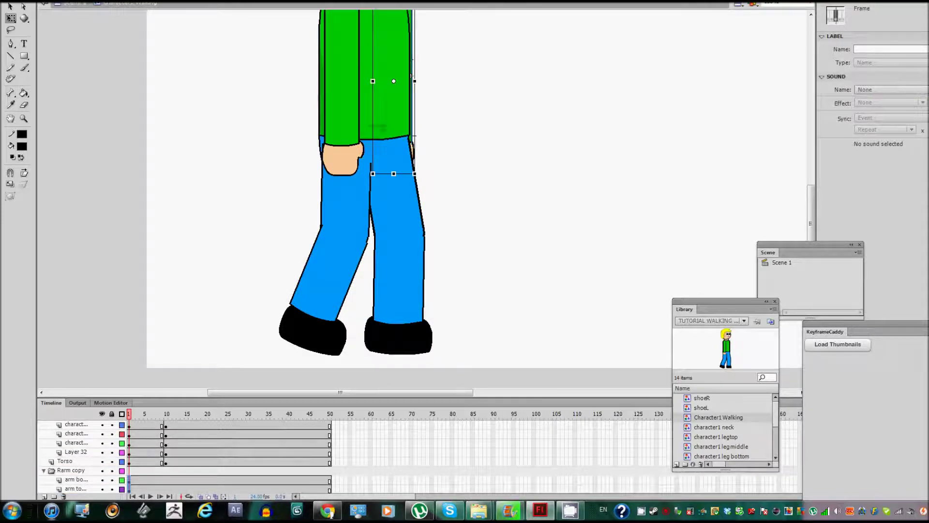
scroll(184, 455, "up", 1)
left_click(365, 315)
left_click(165, 444)
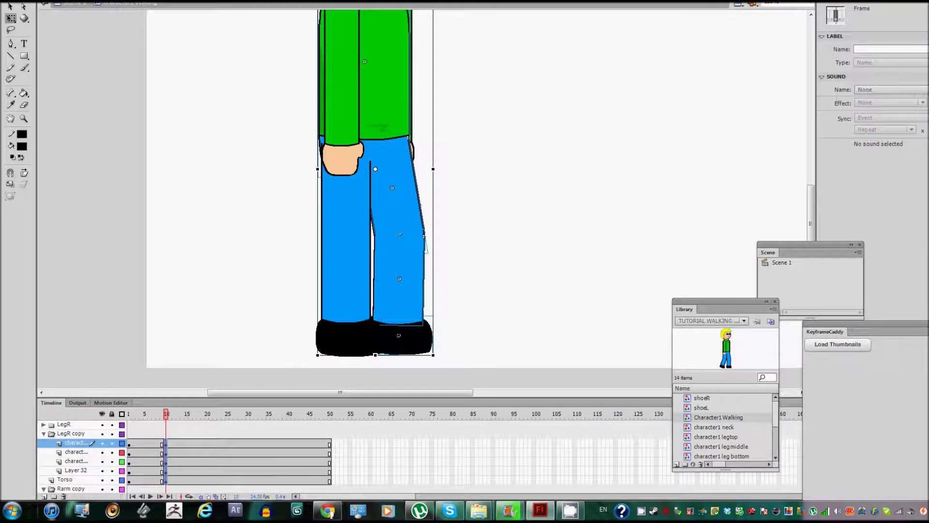
- Expand the LegR folder and copy the trailing leg's frame 1 pose in place into its frame 10 keyframes
left_click(321, 234)
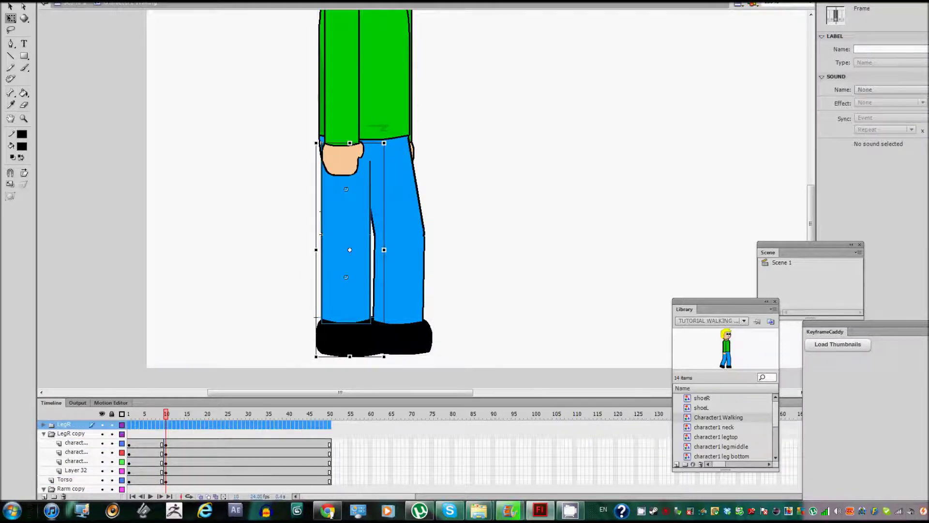
left_click(43, 424)
left_click(129, 425)
left_click(129, 461)
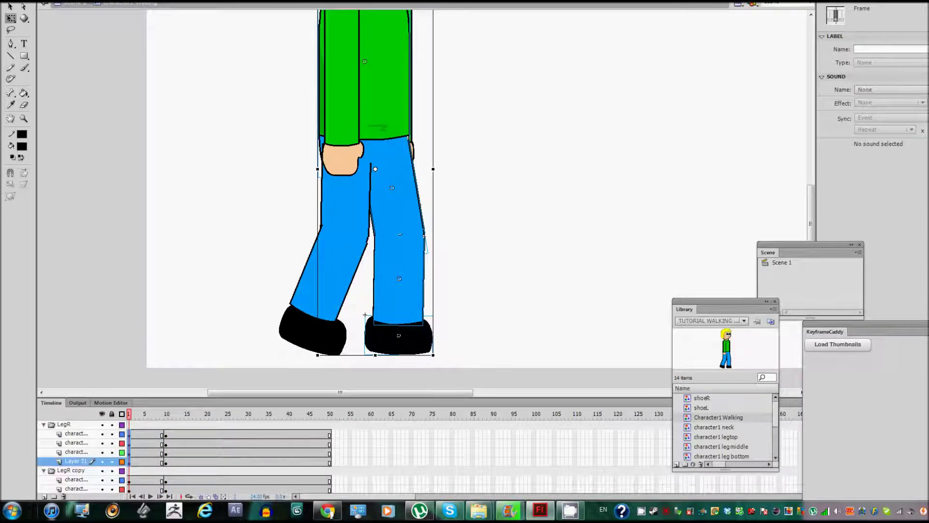
left_click(166, 414)
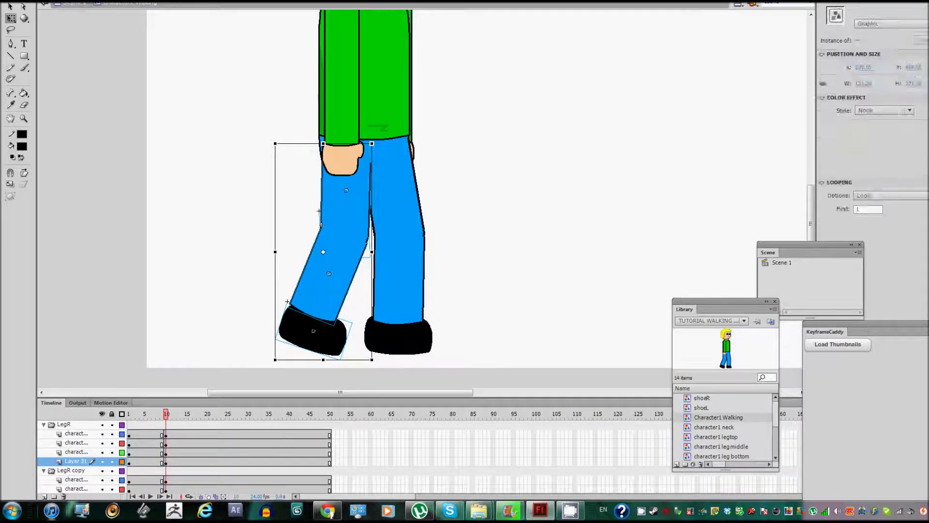
key("ctrl+shift+a")
scroll(409, 199, "up", 2)
scroll(409, 199, "down", 4)
scroll(410, 199, "up", 2)
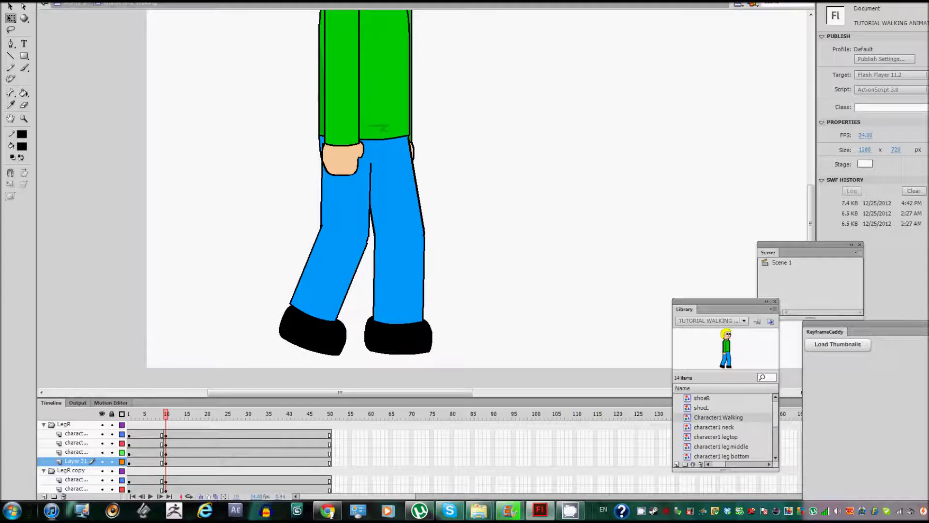
scroll(410, 200, "up", 2)
scroll(409, 200, "down", 2)
scroll(410, 200, "up", 2)
scroll(409, 199, "down", 2)
- At frame 10, select the leading leg's lower leg and shoe and rotate them forward around the knee
left_click(365, 314)
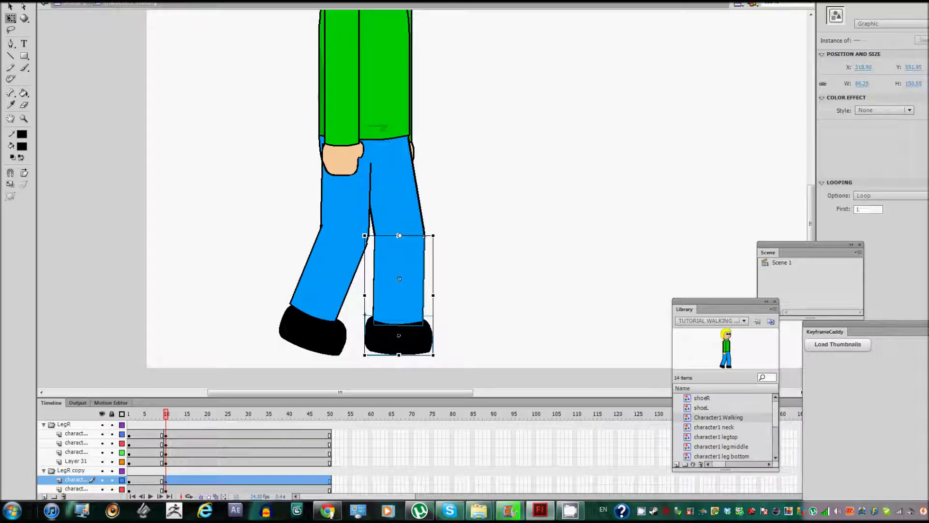
left_click(365, 315)
left_click(397, 290)
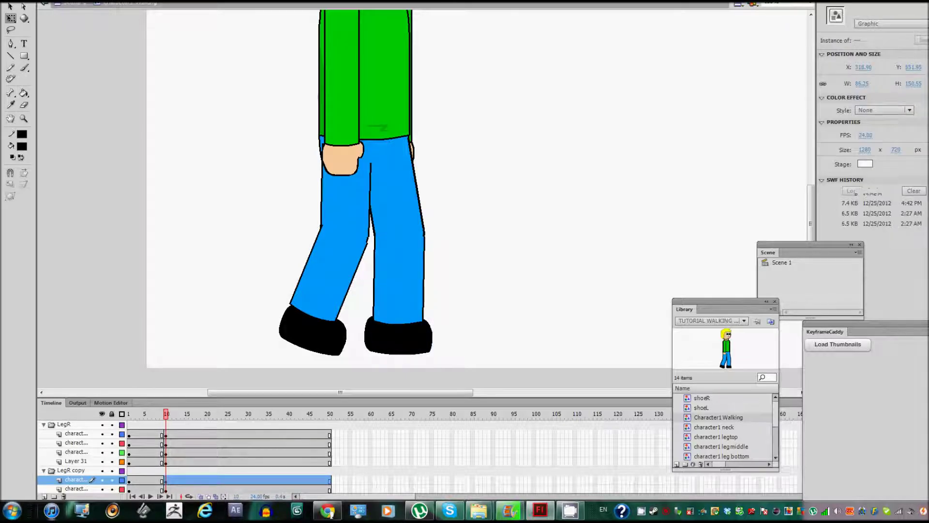
left_click_drag(436, 358, 440, 352)
key("ctrl+z")
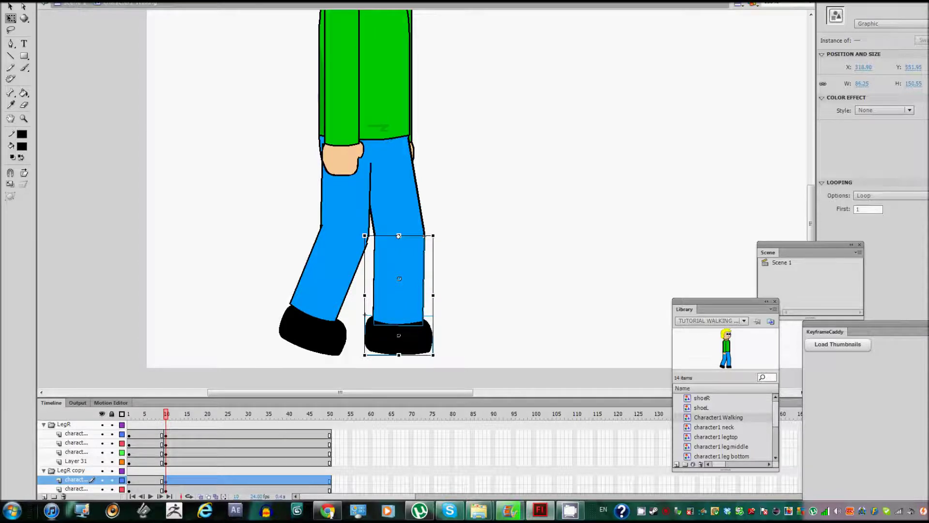
key("ctrl+y")
- Fine-tune the position of the leading leg's lower leg and shoe at frame 10 so they meet the knee cleanly
left_click(365, 315)
left_click(405, 278)
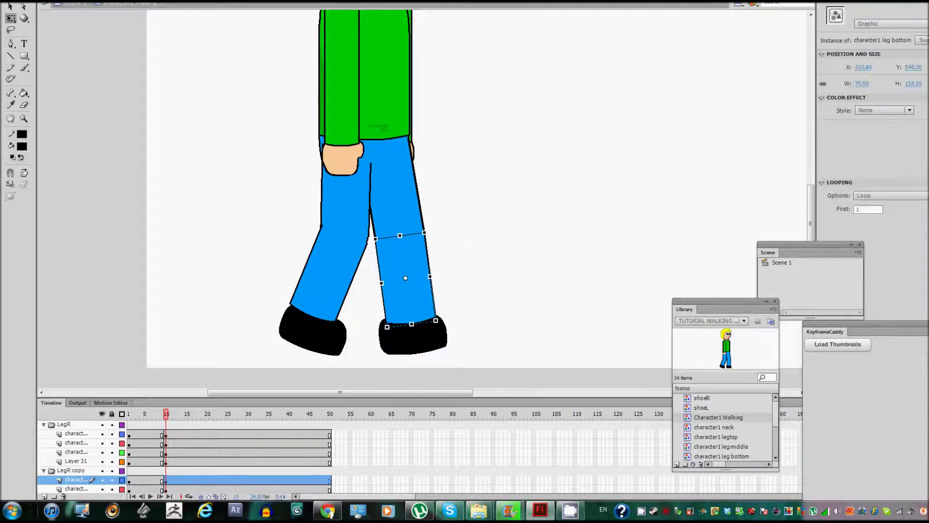
scroll(194, 455, "up", 3)
left_click(76, 424)
left_click(533, 194)
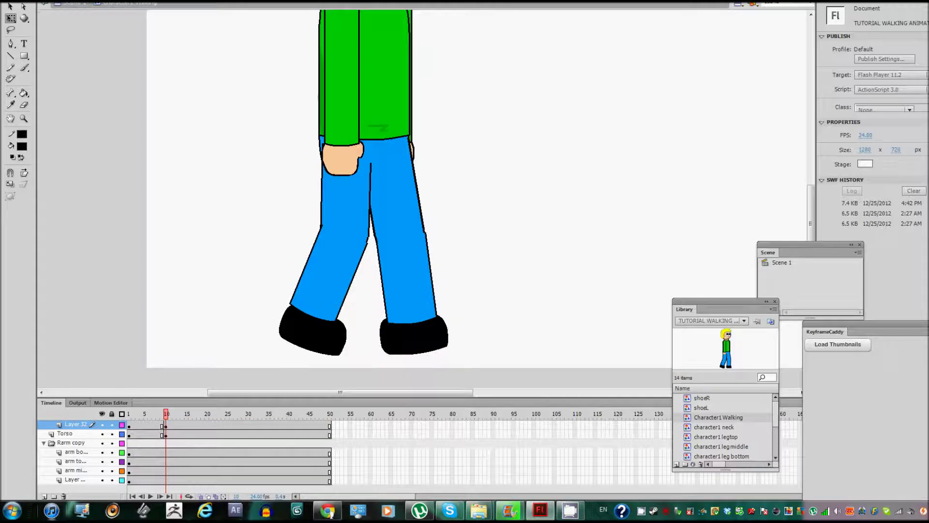
key("ctrl+shift+d")
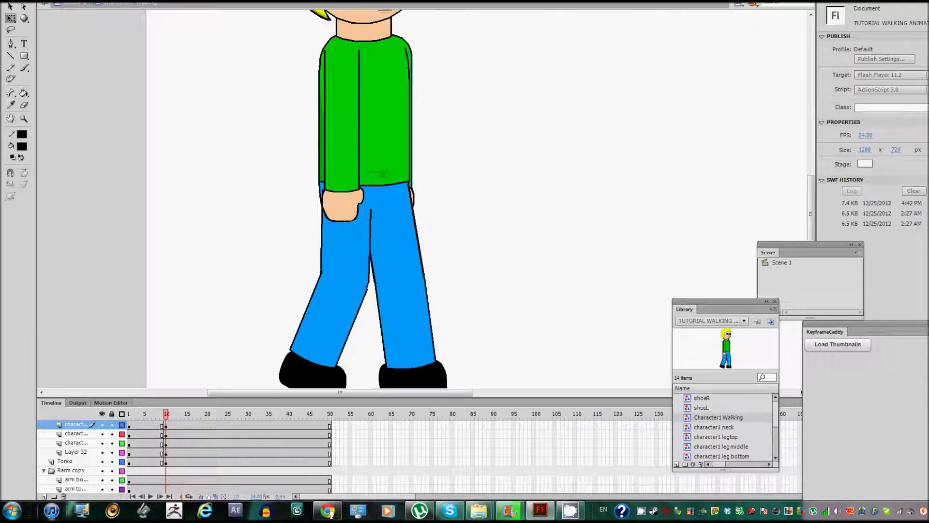
- At frame 10, rotate the whole leading leg backward around the hip until it stands nearly vertical
left_click(421, 232)
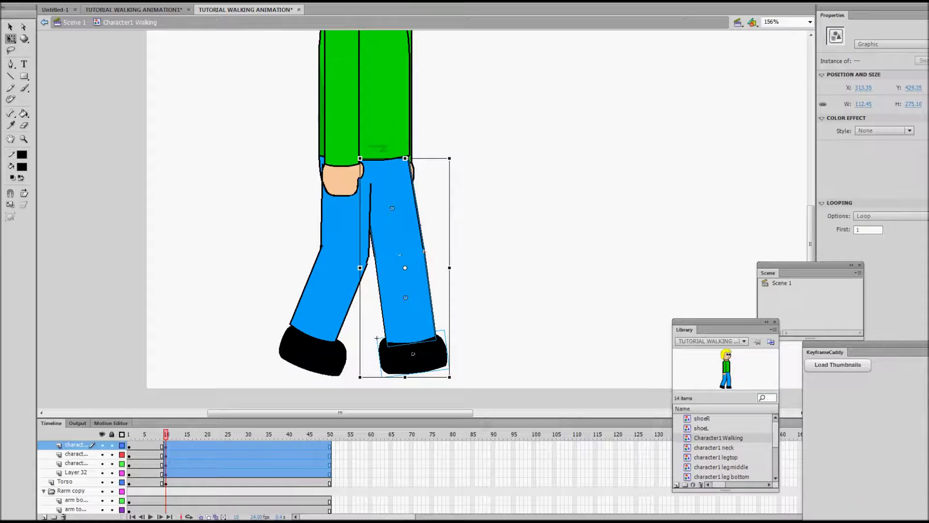
left_click_drag(452, 380, 421, 378)
left_click(383, 358)
left_click(464, 382)
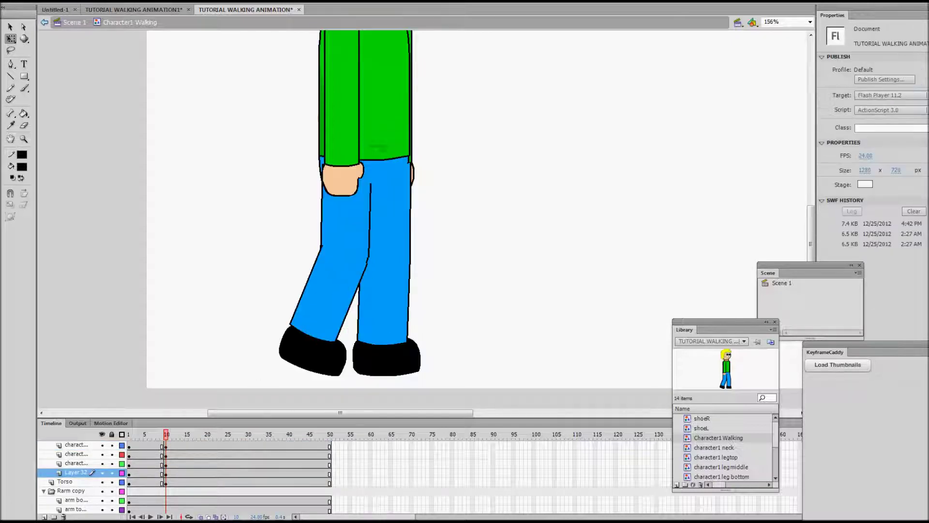
- Select the trailing leg's lower leg and shoe at frame 10 and rotate them further backward around the knee
left_click(287, 322)
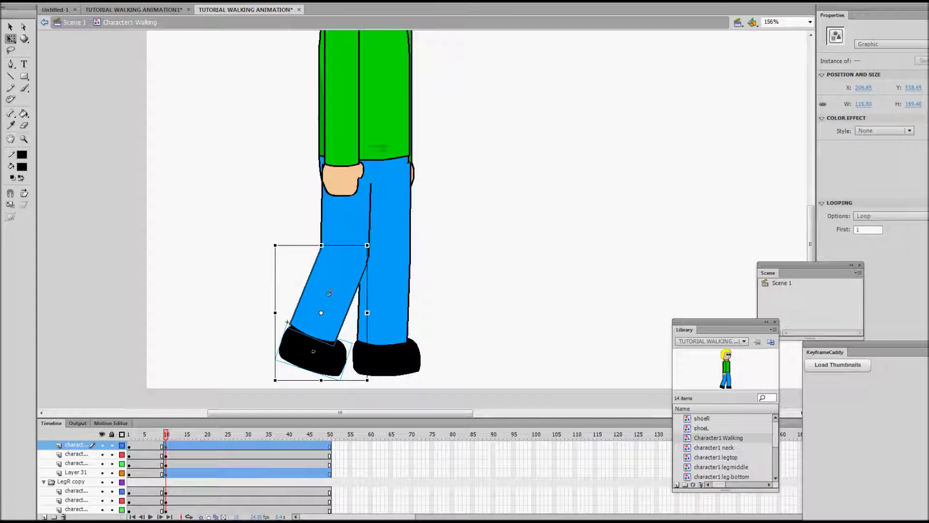
left_click_drag(369, 382, 340, 374)
left_click(484, 290)
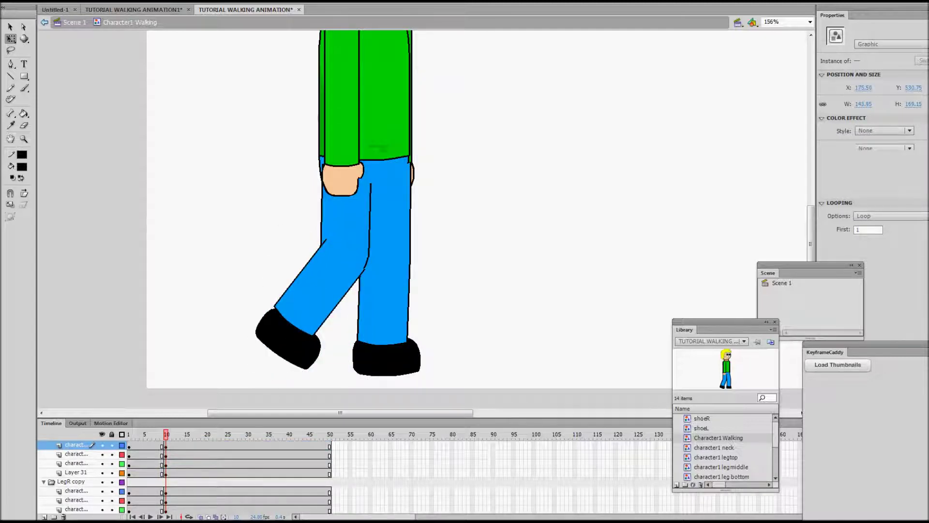
- Align the trailing leg's knee piece with the bend and shift the whole trailing leg slightly forward at frame 10
left_click(346, 227)
key("v")
left_click(318, 231)
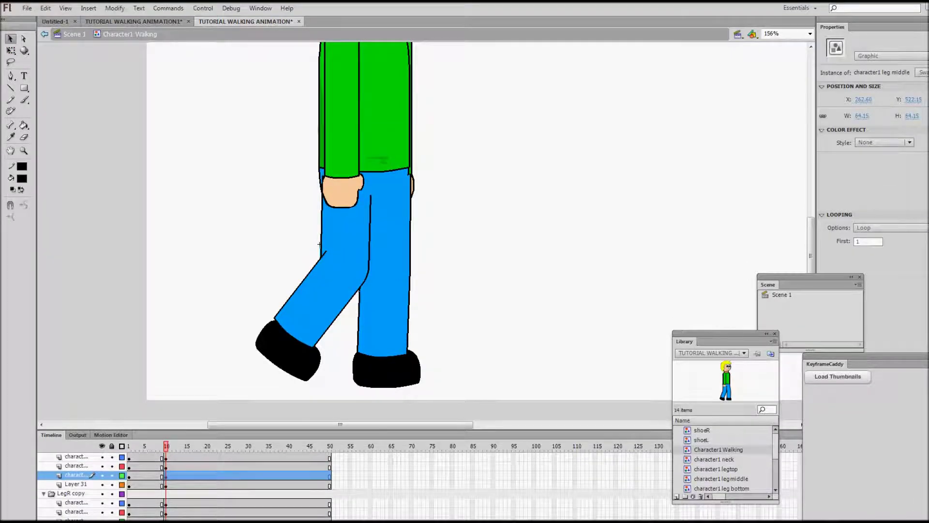
left_click_drag(241, 209, 339, 389)
left_click_drag(339, 290, 341, 289)
left_click_drag(327, 249, 332, 249)
key("ctrl+shift+a")
- Rotate the trailing leg's upper part slightly at frame 10 so it joins the hip and the bent knee
left_click(353, 221)
key("q")
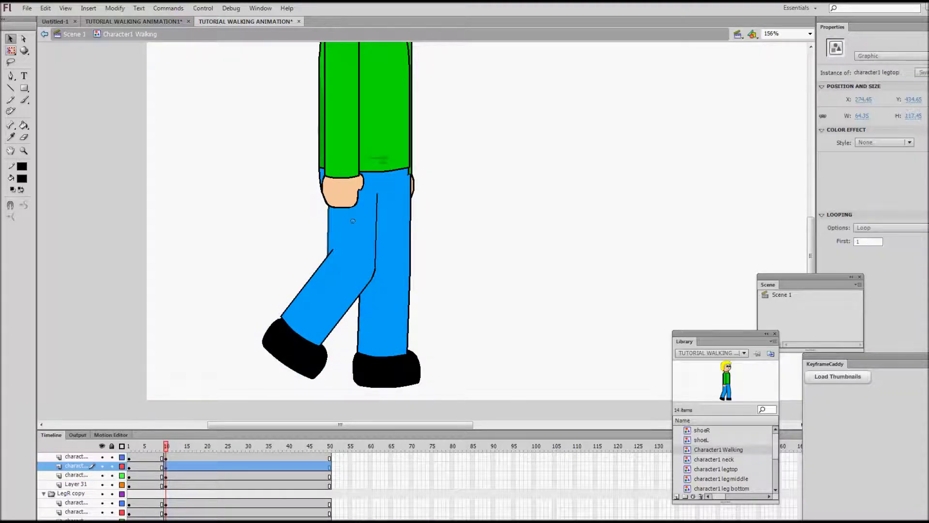
left_click_drag(374, 170, 369, 169)
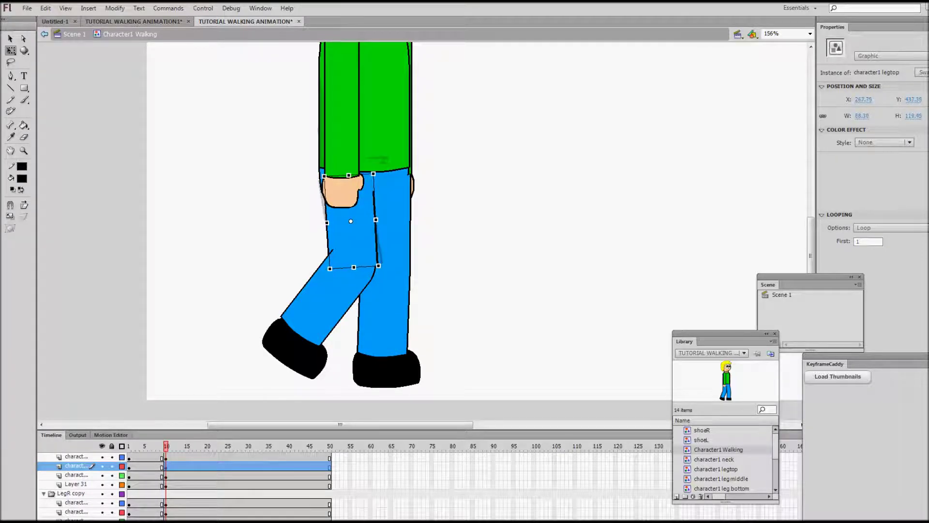
key("ctrl+shift+a")
- Compare the leg pose before and after the last edits by undoing and redoing them, and check the neighbouring frames
key("ctrl+z")
key("ctrl+y")
key("ctrl+z")
key("ctrl+y")
scroll(426, 232, "up", 2)
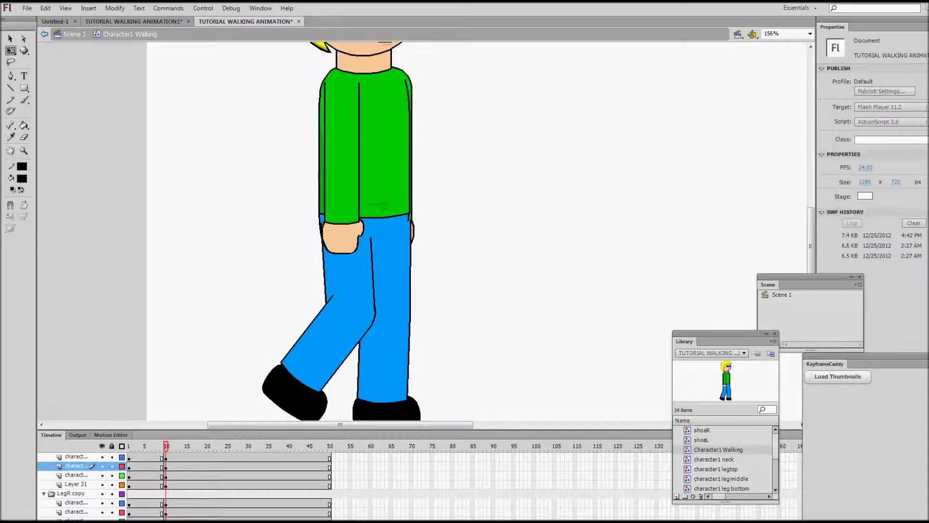
key("ctrl+z")
key("ctrl+y")
key("ctrl+z")
key("ctrl+y")
key("ctrl+z")
key("ctrl+y")
key("ctrl+z")
key("ctrl+y")
key("ctrl+z")
key("ctrl+y")
key("ctrl+z")
key("period")
key("period")
key("period")
scroll(410, 262, "down", 2)
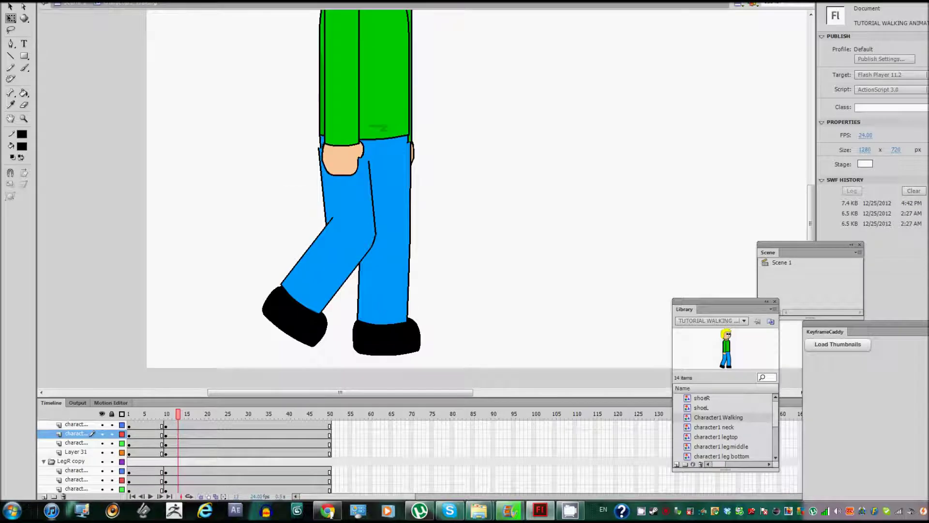
key("comma")
key("comma")
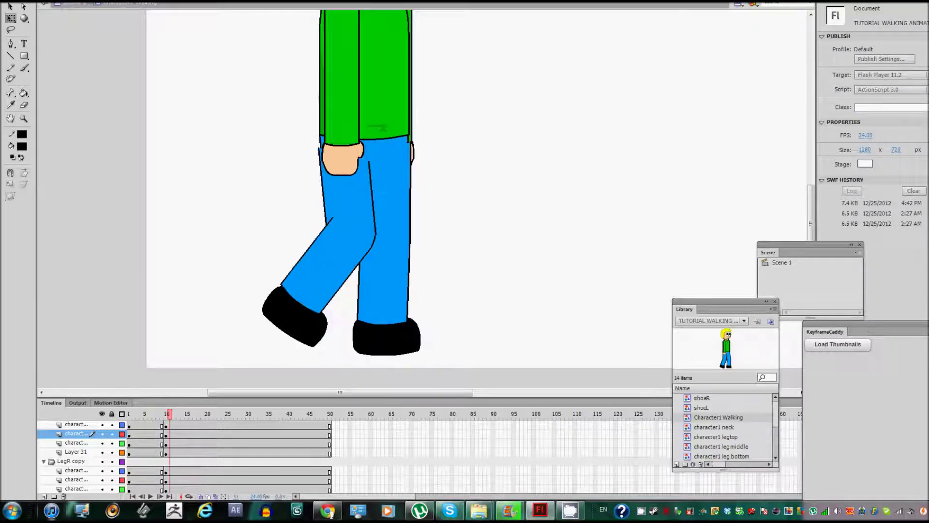
- Adjust the leading leg's shoe slightly backward and down in the frame 10 pose so it fits under the lower leg
left_click(386, 338)
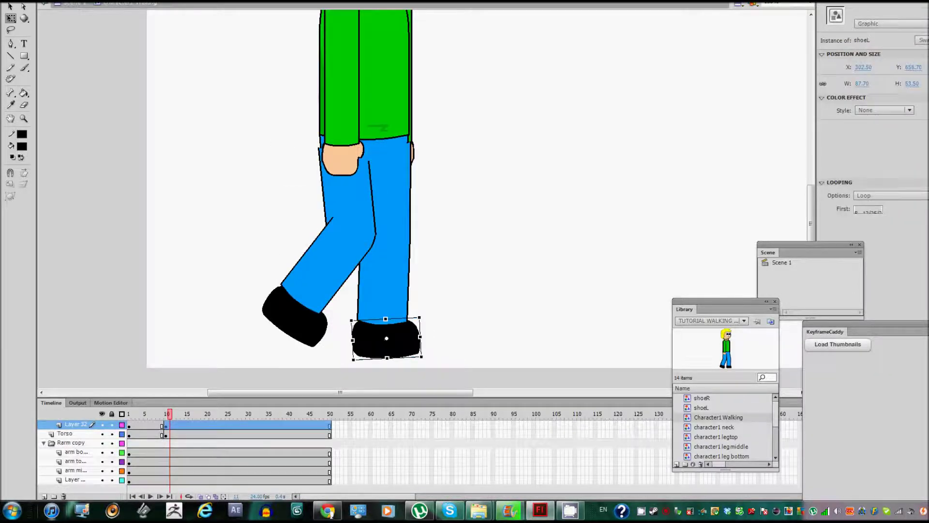
key("Escape")
key("comma")
key("comma")
key("comma")
key("comma")
key("period")
key("period")
key("period")
key("period")
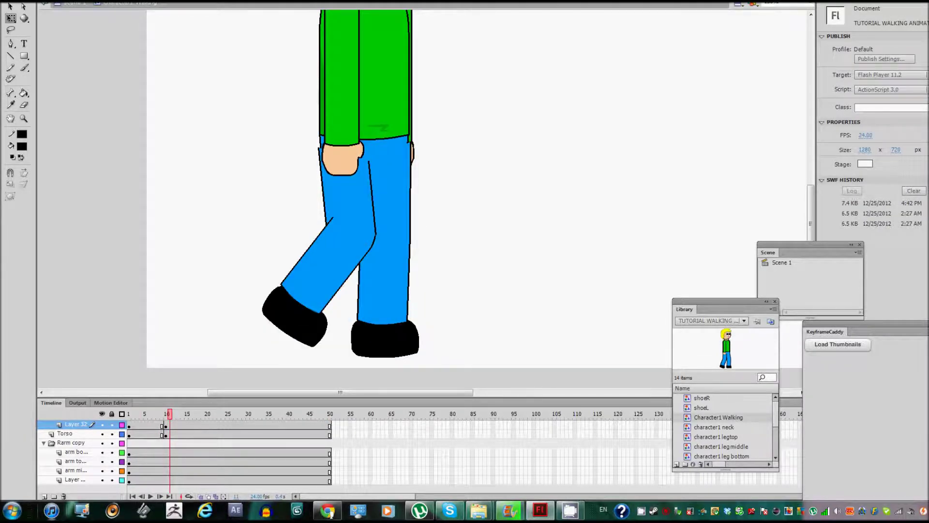
- Nudge the trailing leg's lower leg and shoe slightly forward and the whole leading leg slightly backward in the frame 10 pose
left_click_drag(234, 140, 382, 355)
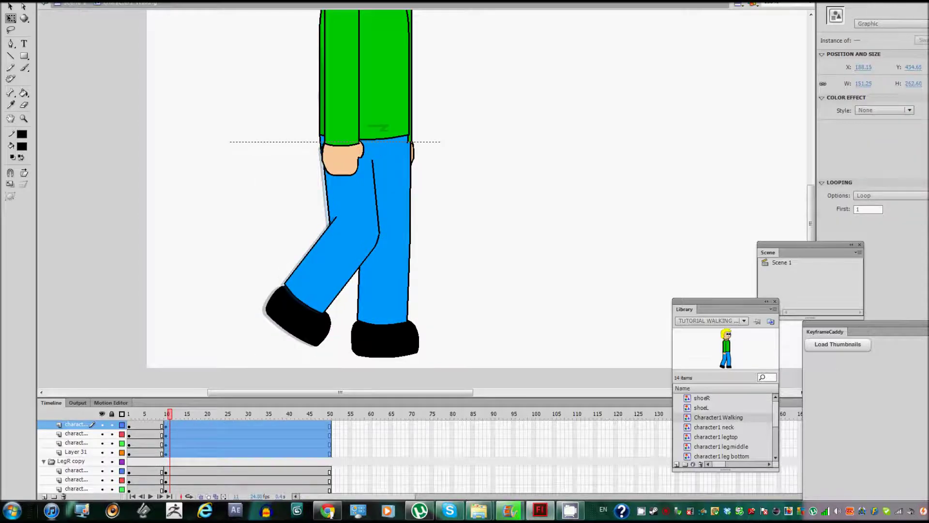
key("Escape")
left_click_drag(250, 210, 380, 357)
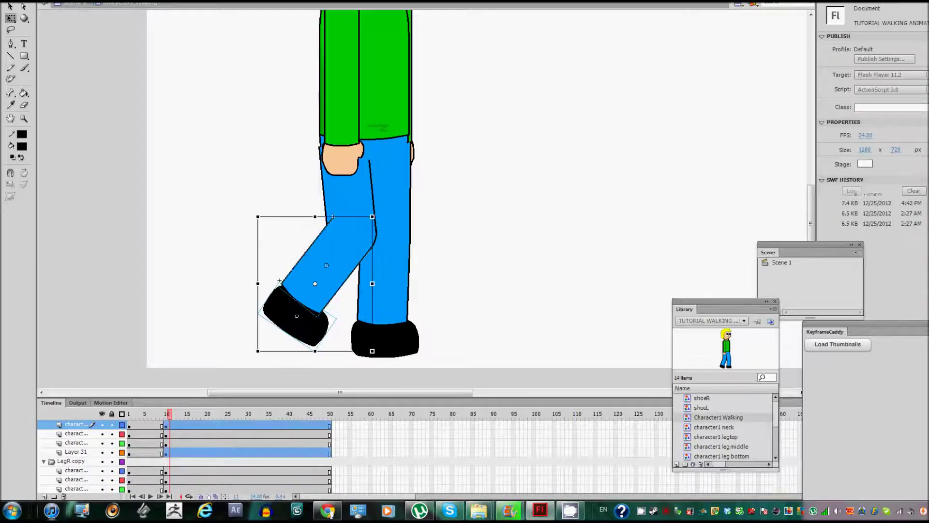
key("Escape")
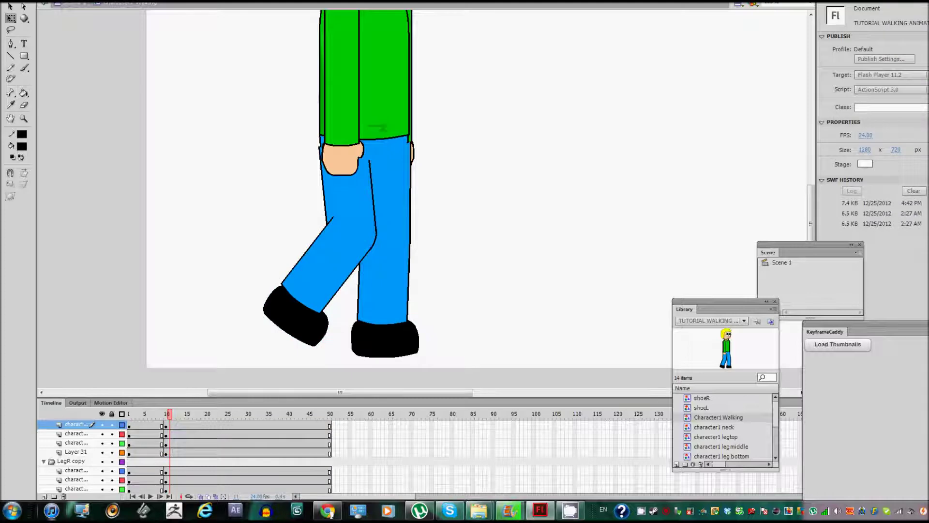
left_click_drag(342, 136, 426, 361)
key("Escape")
- Create classic tweens between frames 1 and 10 on the four LegR layers and preview the motion
scroll(406, 198, "up", 2)
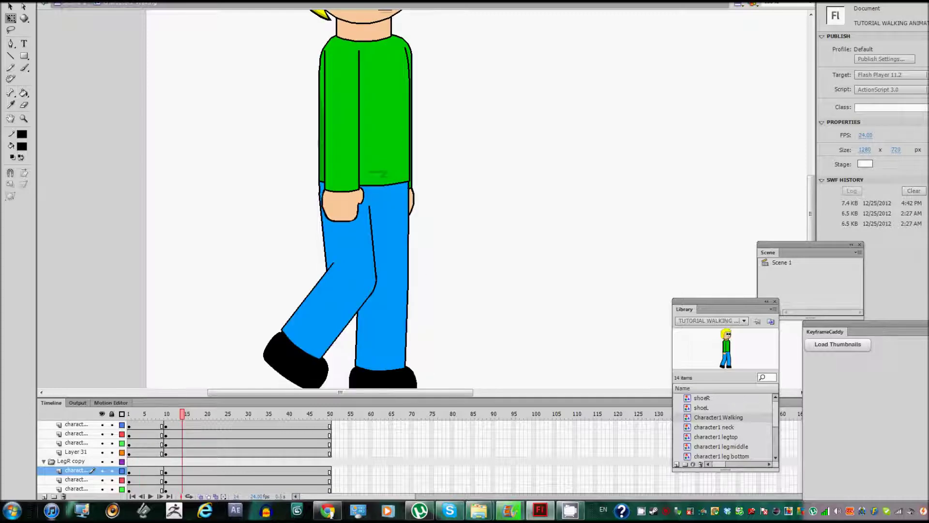
scroll(407, 198, "down", 2)
scroll(77, 455, "down", 4)
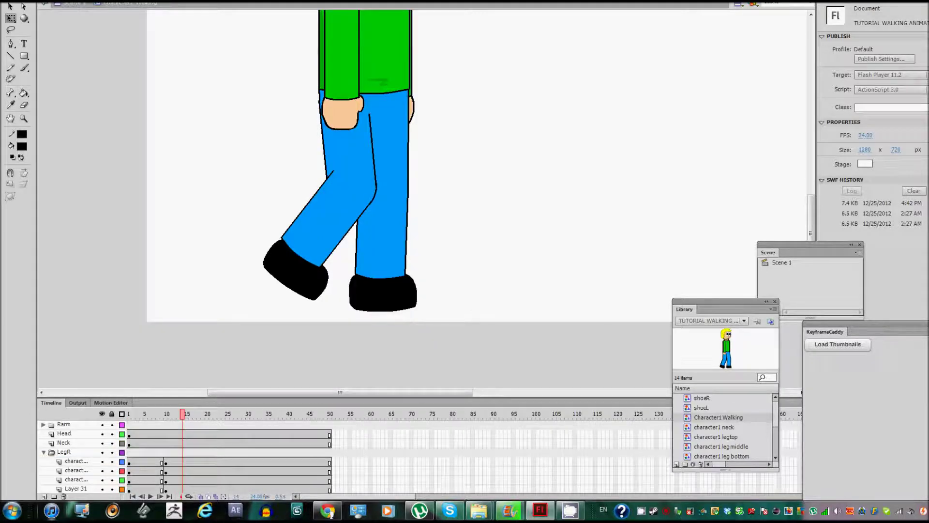
scroll(78, 454, "up", 6)
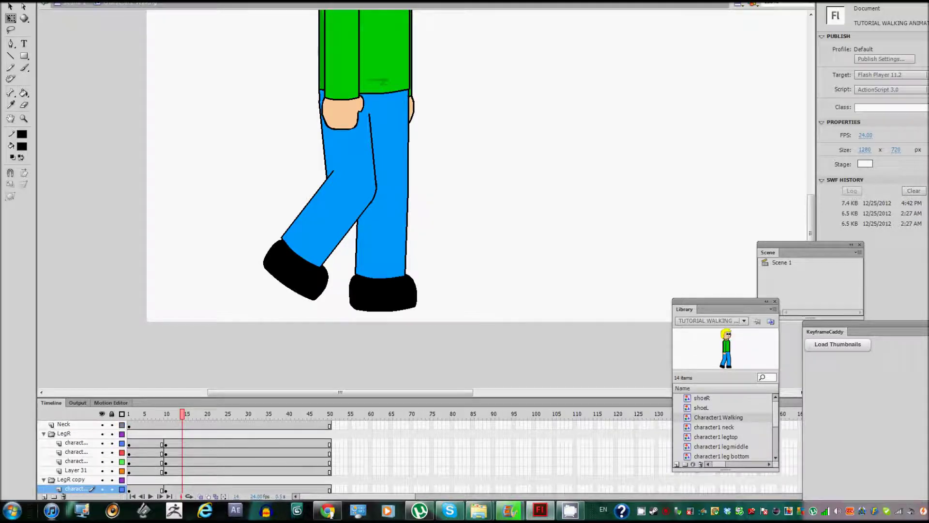
scroll(409, 229, "up", 1)
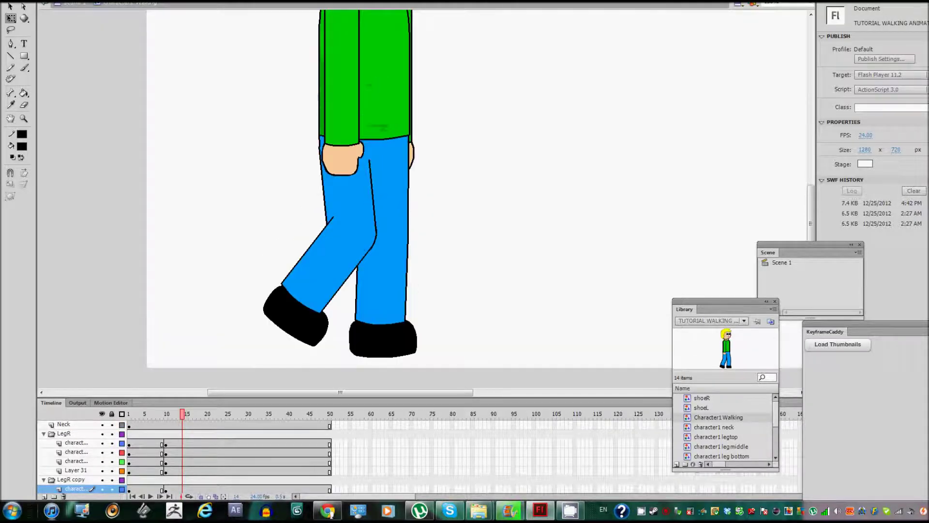
left_click_drag(143, 442, 145, 470)
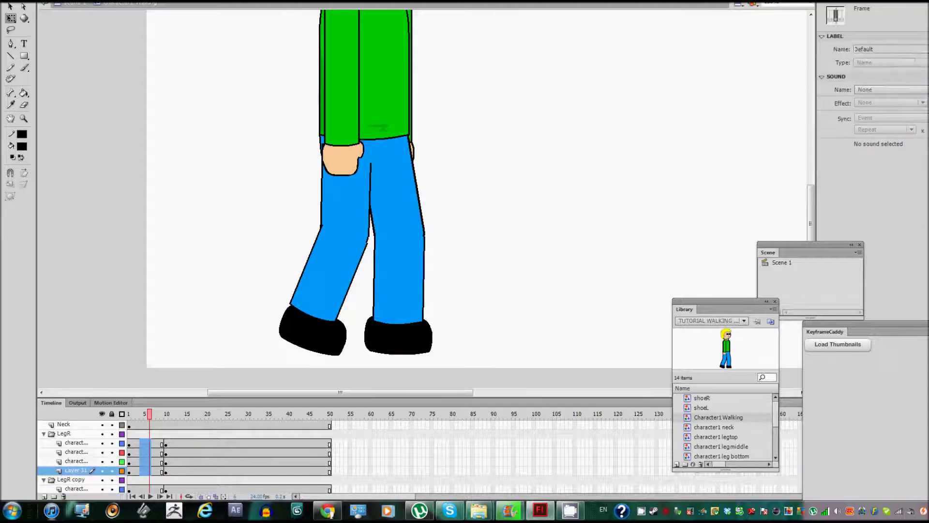
right_click(144, 461)
left_click(191, 216)
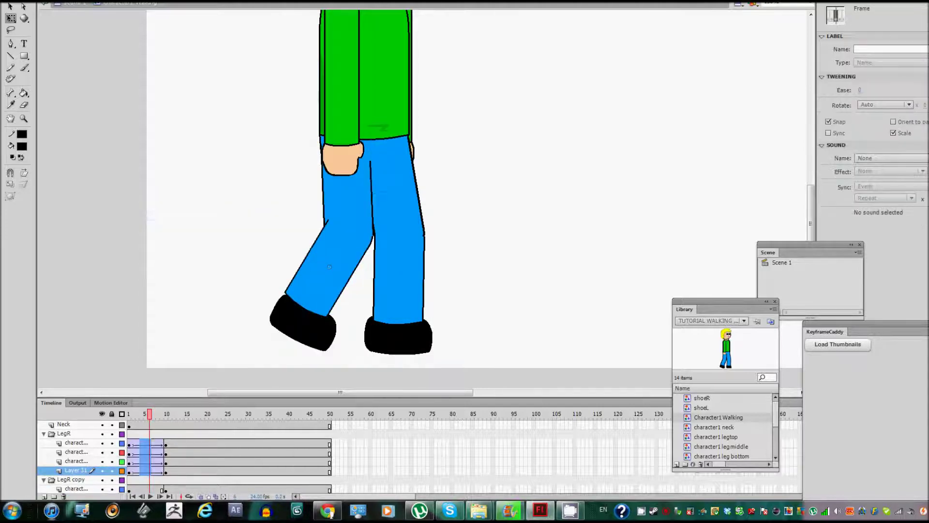
key("Return")
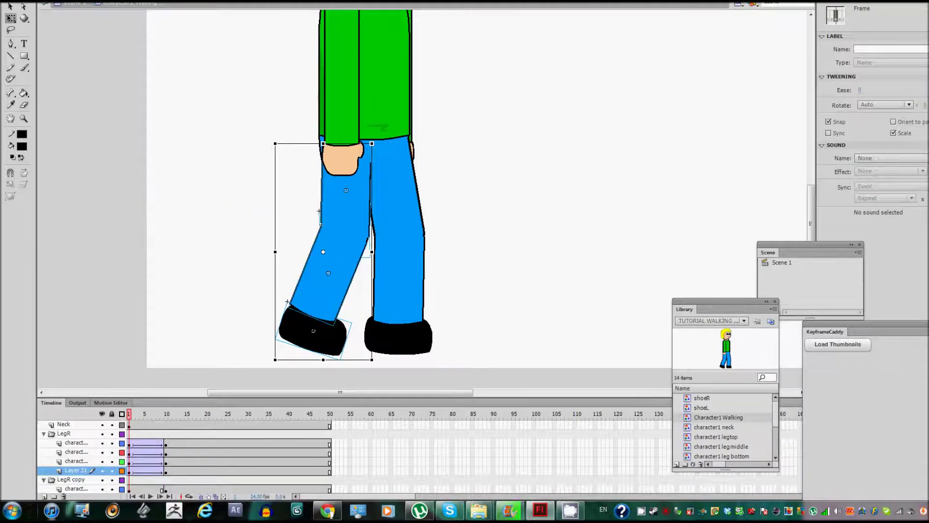
- Create classic tweens between frames 1 and 10 on the LegR copy and Torso layers and play back the animation
scroll(87, 454, "down", 3)
left_click_drag(144, 442, 145, 479)
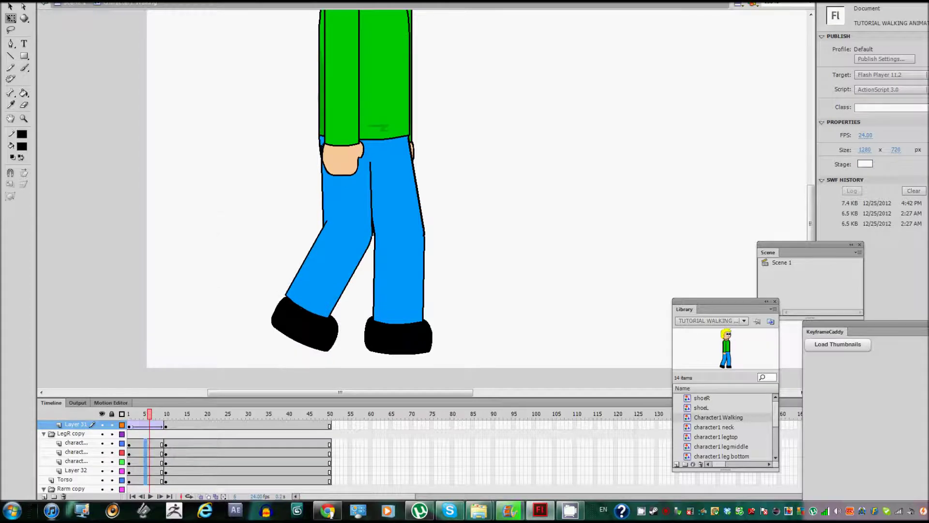
right_click(144, 479)
left_click(191, 233)
key("ctrl+alt+r")
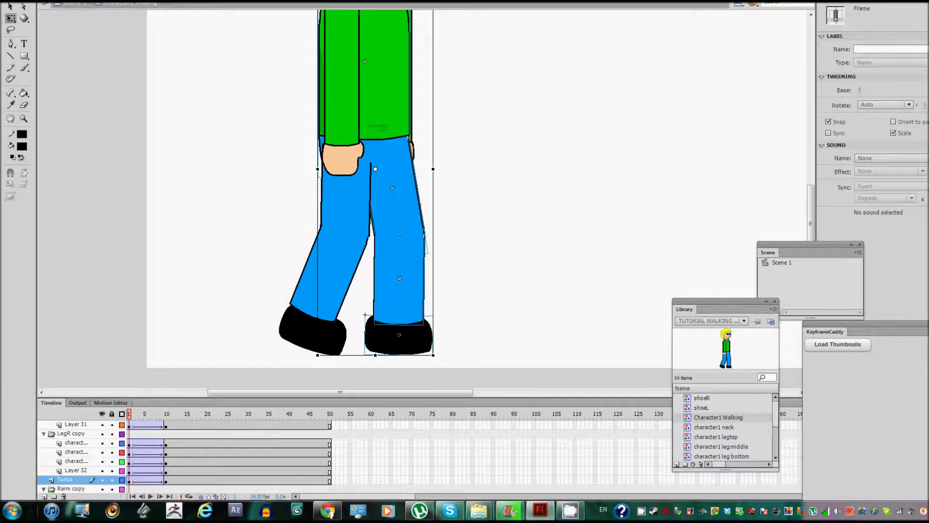
key("Return")
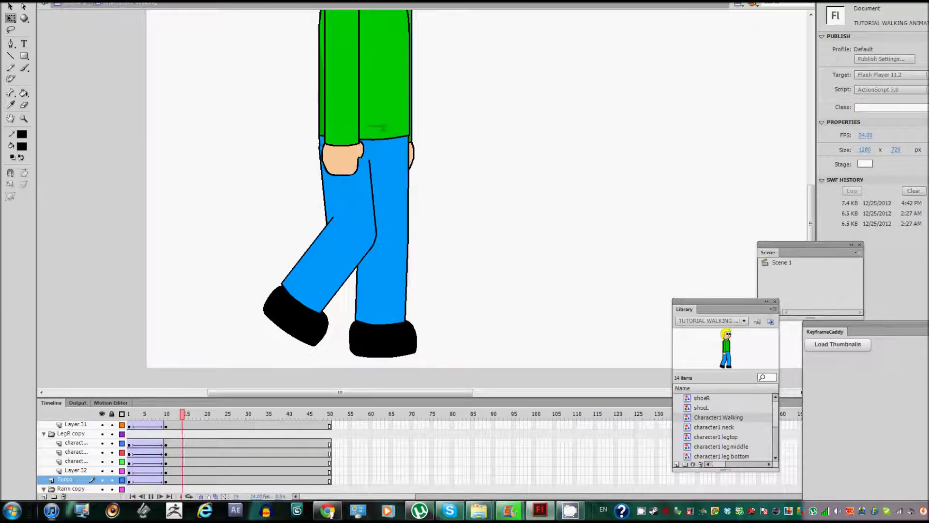
key("Return")
- Insert keyframes at frame 20 on all LegR, LegR copy and Torso layers
left_click(296, 315)
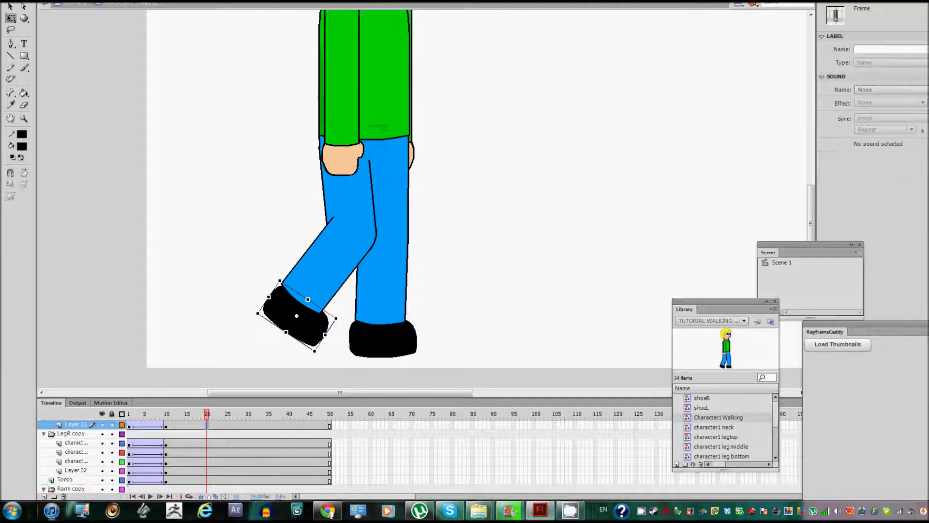
left_click(338, 203, "shift")
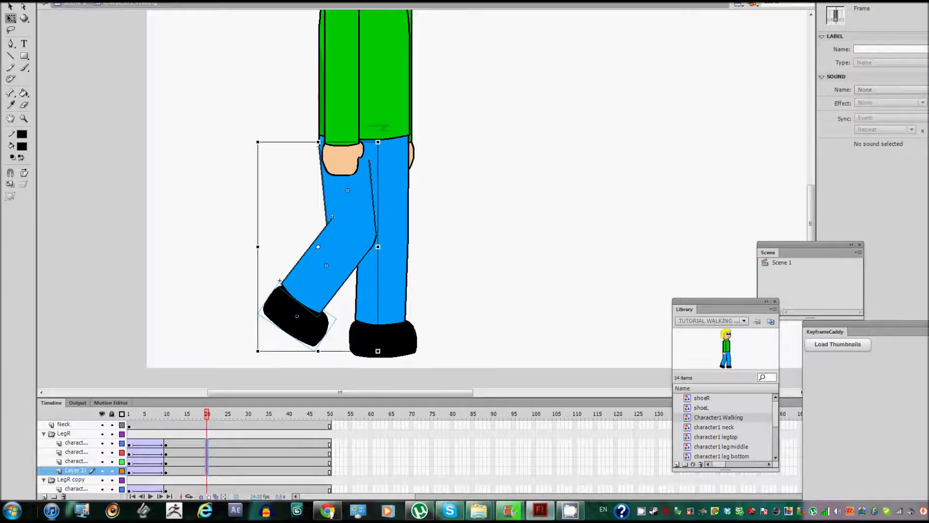
scroll(184, 455, "down", 2)
key("F6")
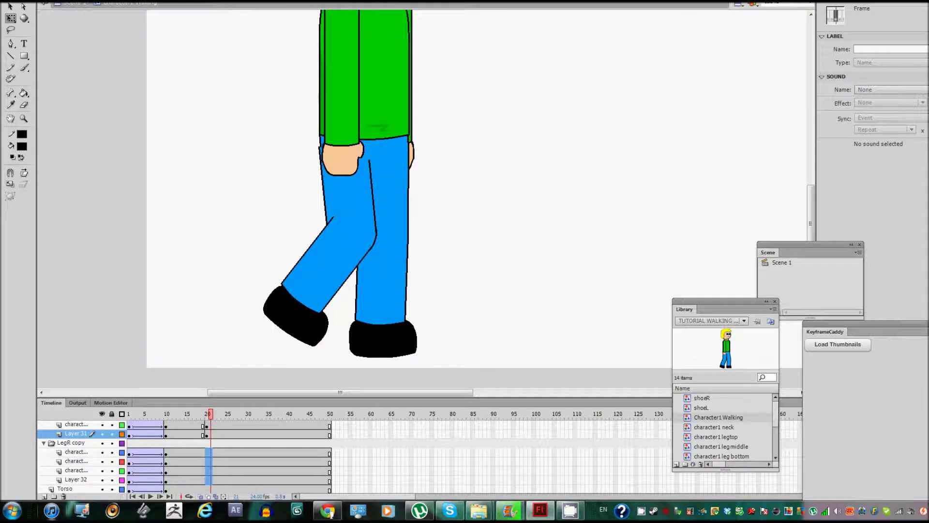
scroll(184, 455, "down", 2)
left_click(207, 471)
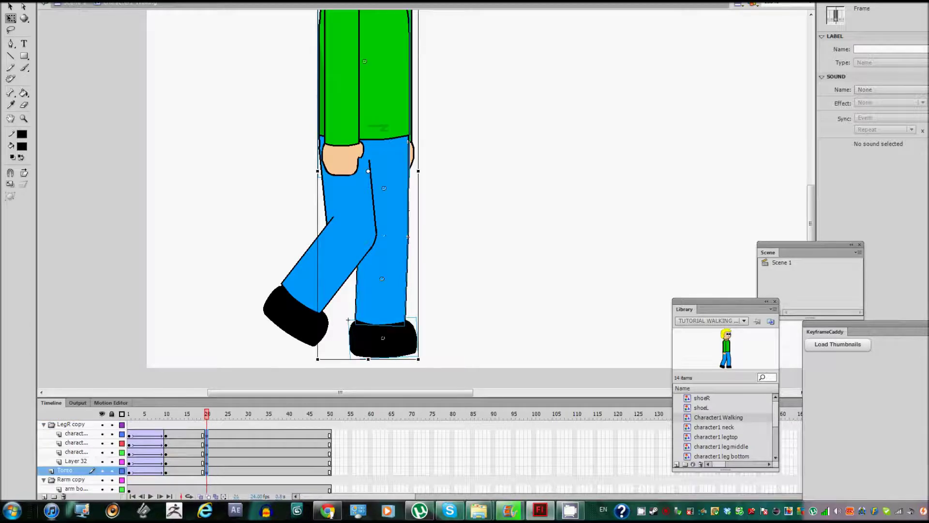
scroll(339, 194, "up", 3)
scroll(184, 455, "up", 3)
scroll(348, 242, "down", 3)
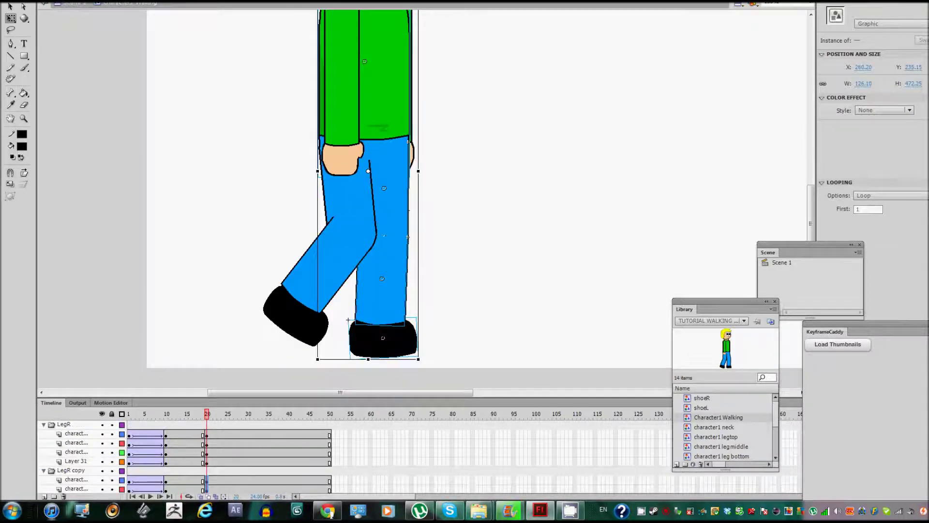
- At frame 20, rotate the trailing leg's lower leg and shoe forward around the knee and realign them with the thigh
left_click(348, 320)
left_click(319, 252)
left_click(483, 242)
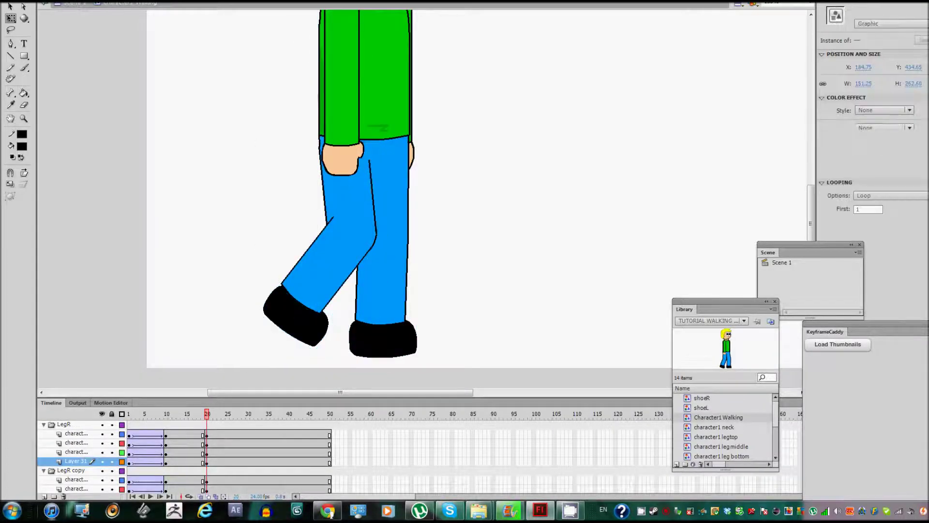
left_click(295, 314)
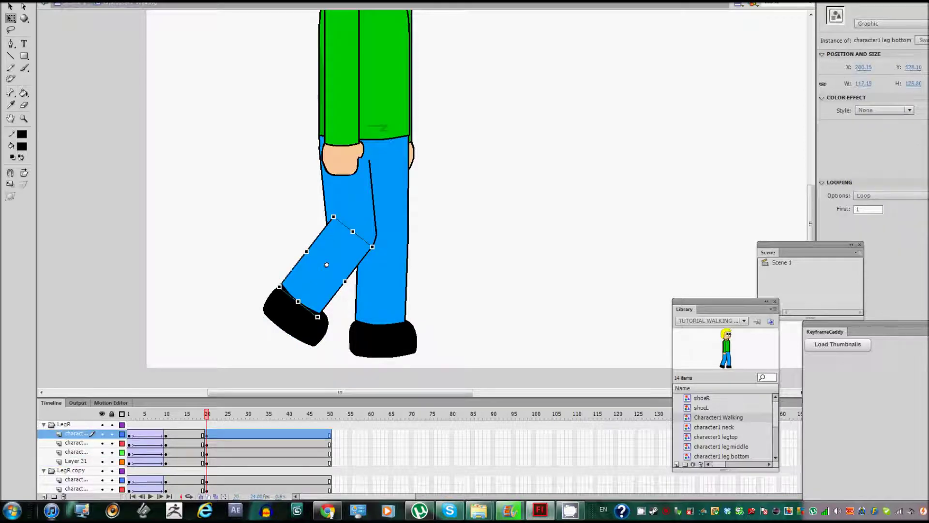
left_click(280, 281, "shift")
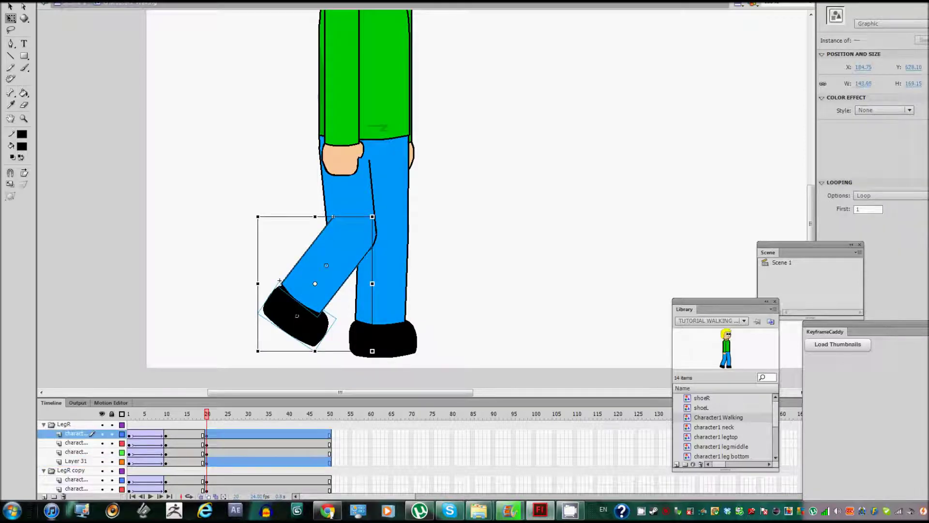
left_click_drag(258, 353, 303, 377)
left_click_drag(299, 302, 302, 305)
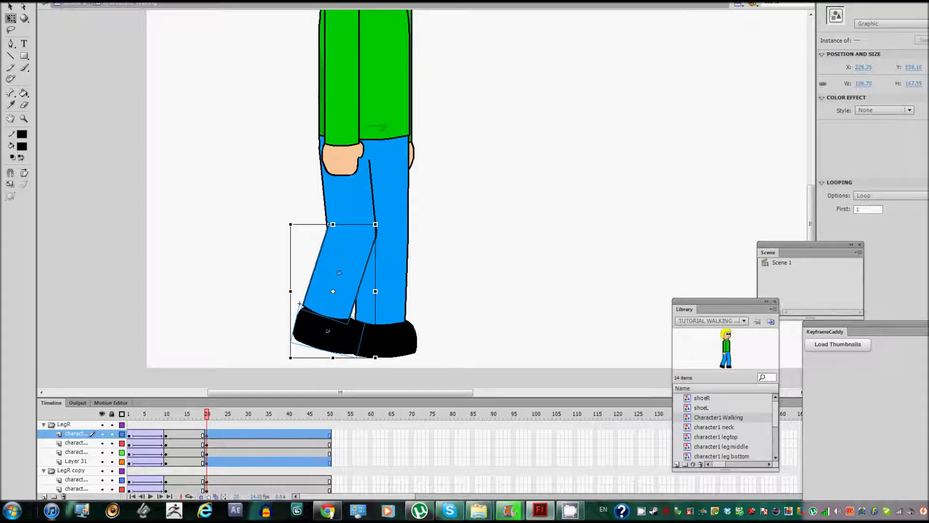
left_click(312, 229)
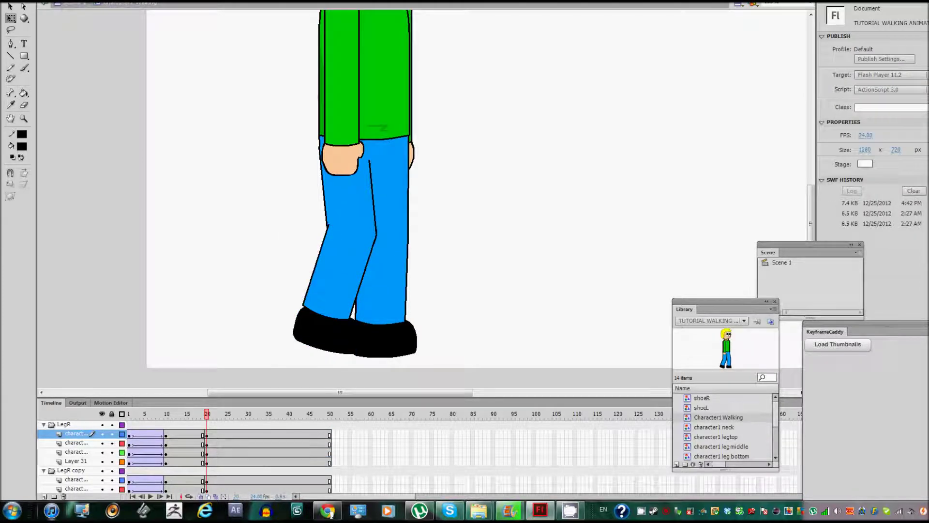
- Try to rotate the whole LegR copy leg backward around the hip at frame 20
left_click(64, 424)
left_click(387, 252)
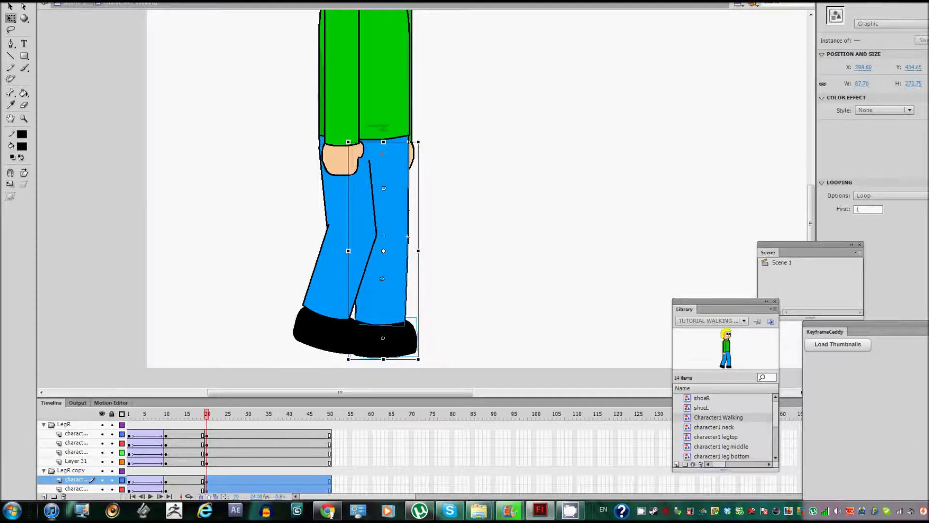
left_click_drag(408, 236, 398, 239)
key("ctrl+shift+a")
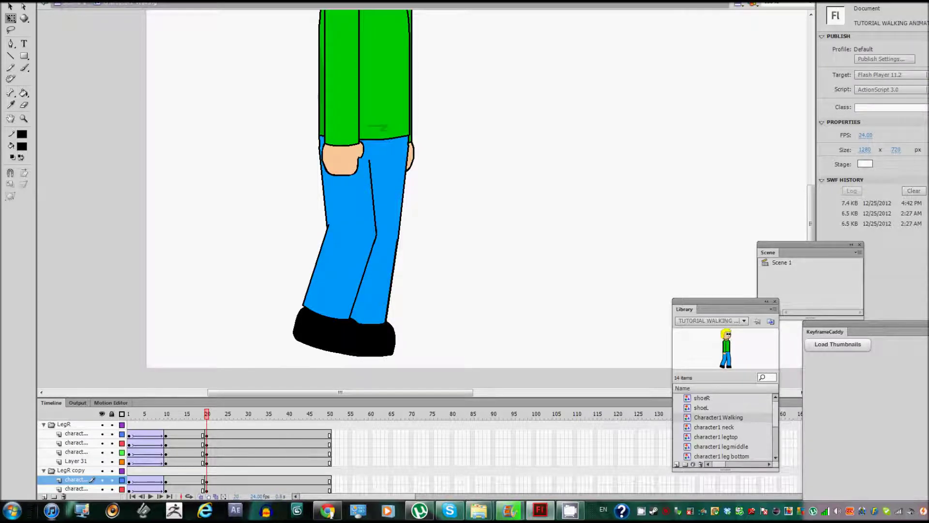
left_click(398, 239)
mouse_move(397, 240)
left_mouse_down()
mouse_move(408, 237)
mouse_move(415, 271)
mouse_move(408, 236)
left_mouse_up()
- At frame 20, rotate the LegR copy leg's lower leg and shoe backward around the knee
left_click_drag(453, 366, 393, 285)
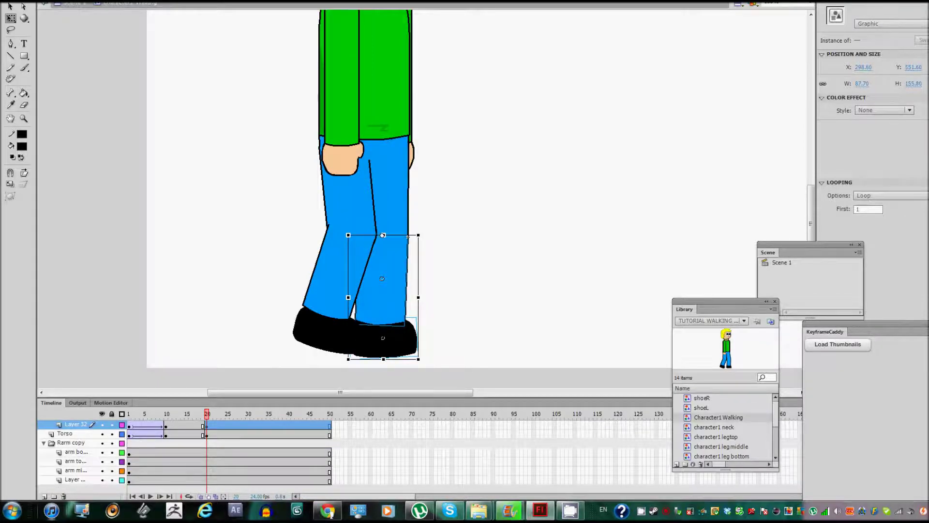
left_click_drag(408, 236, 416, 241)
key("Escape")
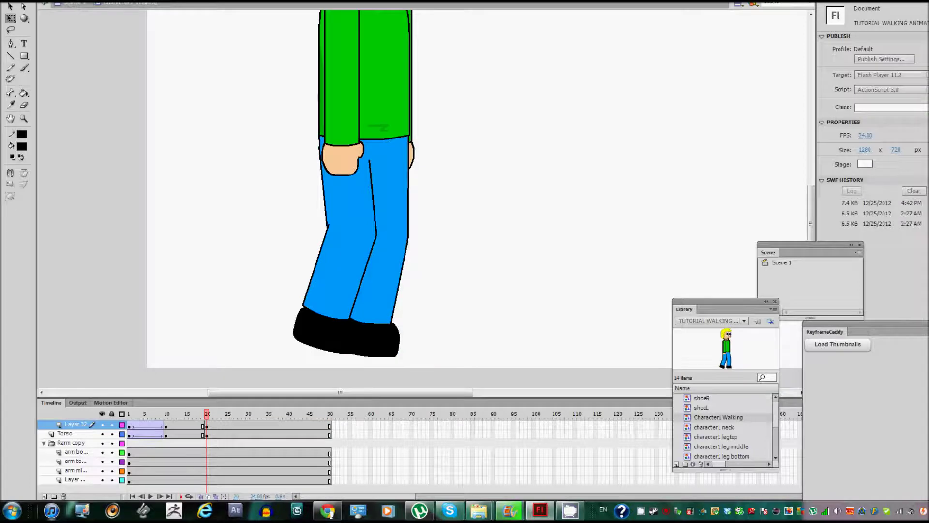
- Rotate the whole LegR leg forward around the hip at frame 20 and align it with the body
left_click(341, 271)
left_click(64, 433)
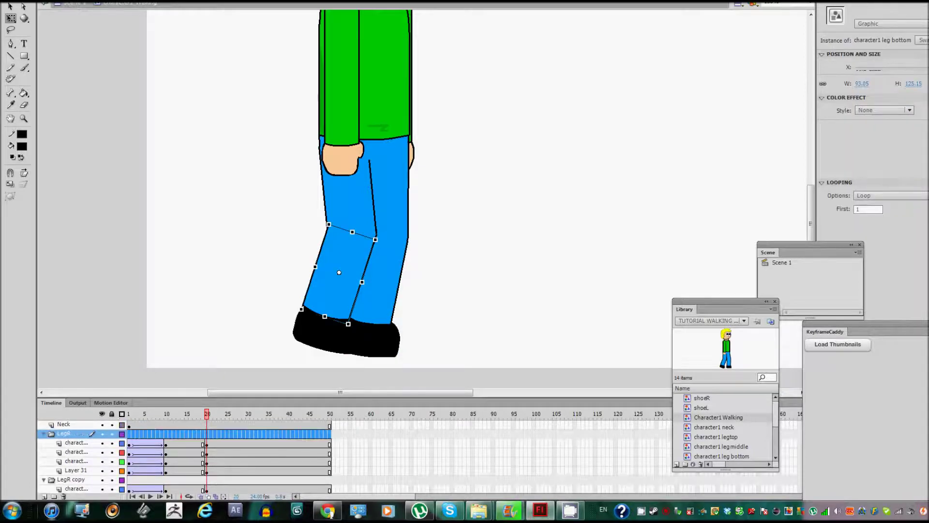
left_click(44, 434)
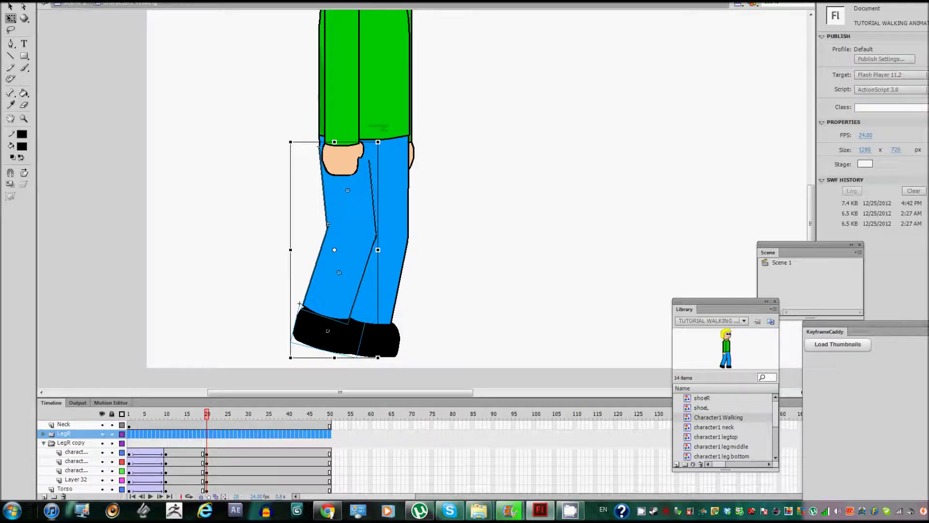
left_click(340, 156)
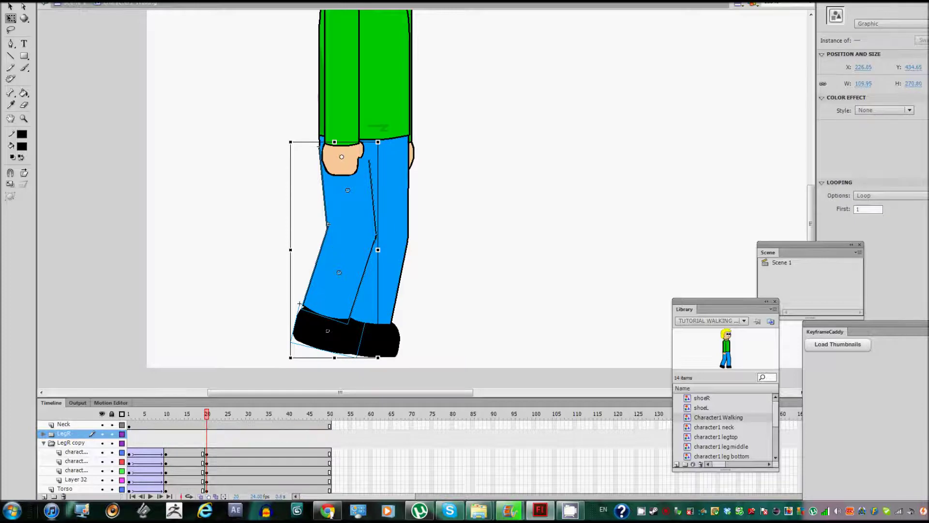
left_click_drag(300, 304, 348, 310)
key("Escape")
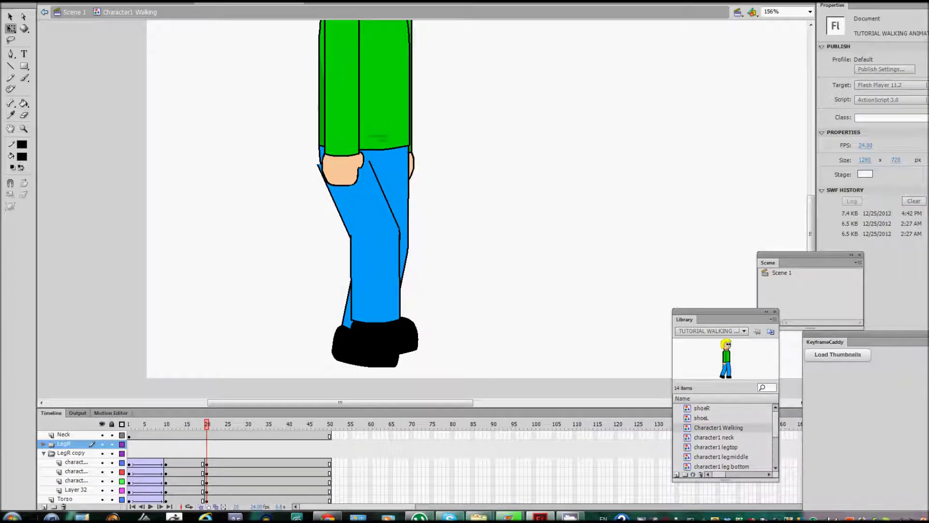
left_click(351, 318)
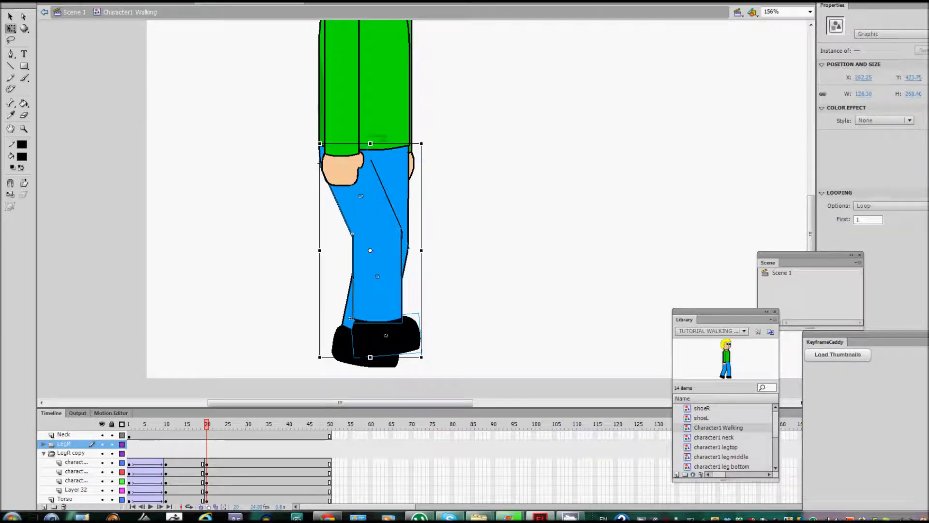
- Rotate the whole LegR copy leg backward around the hip at frame 20, behind the other leg
left_click(346, 334)
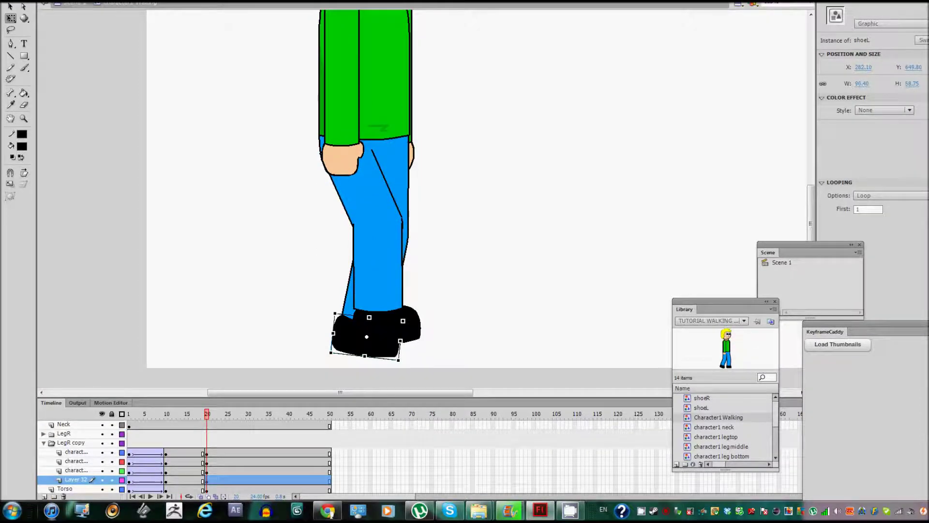
left_click(70, 442)
left_click(44, 442)
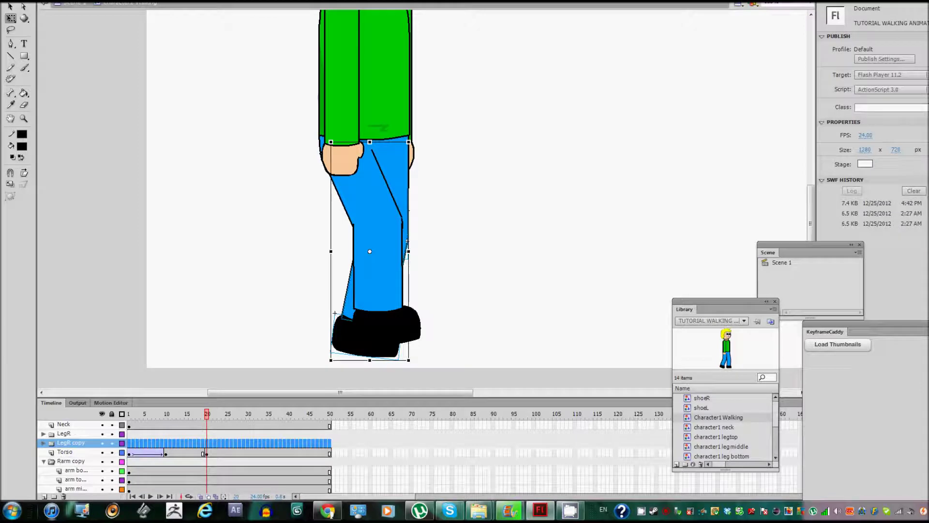
left_click(386, 156)
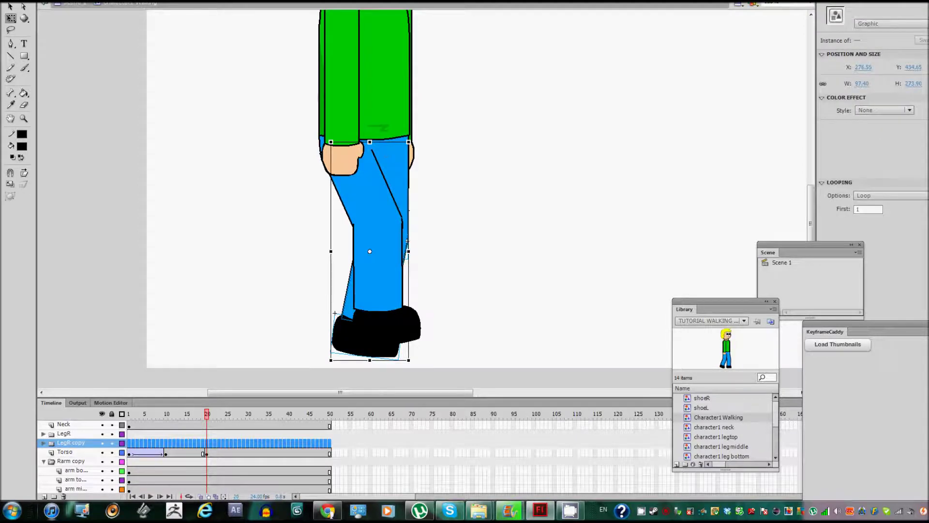
left_click_drag(332, 362, 310, 356)
key("Escape")
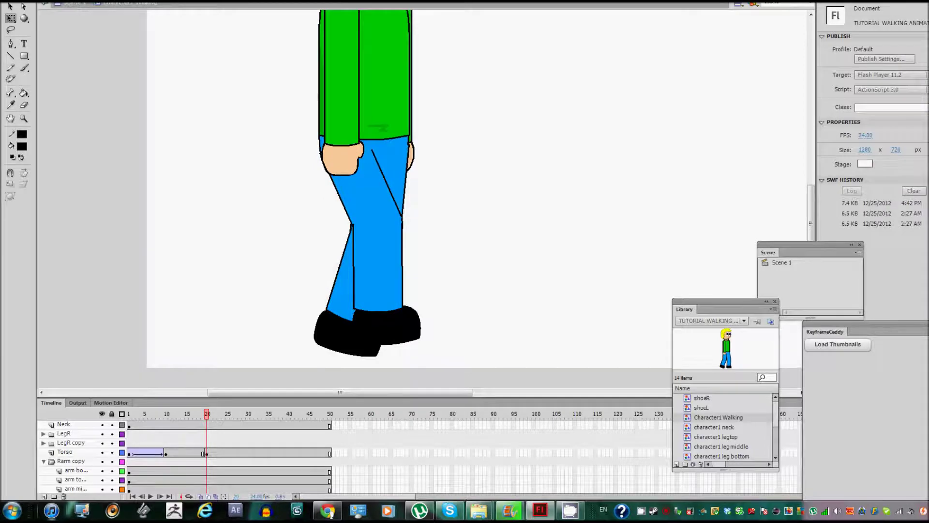
- Collapse the Rarm copy folder and create classic tweens between frames 10 and 20 on the four LegR layers
left_click_drag(207, 414, 174, 413)
left_click(44, 461)
left_click(71, 479)
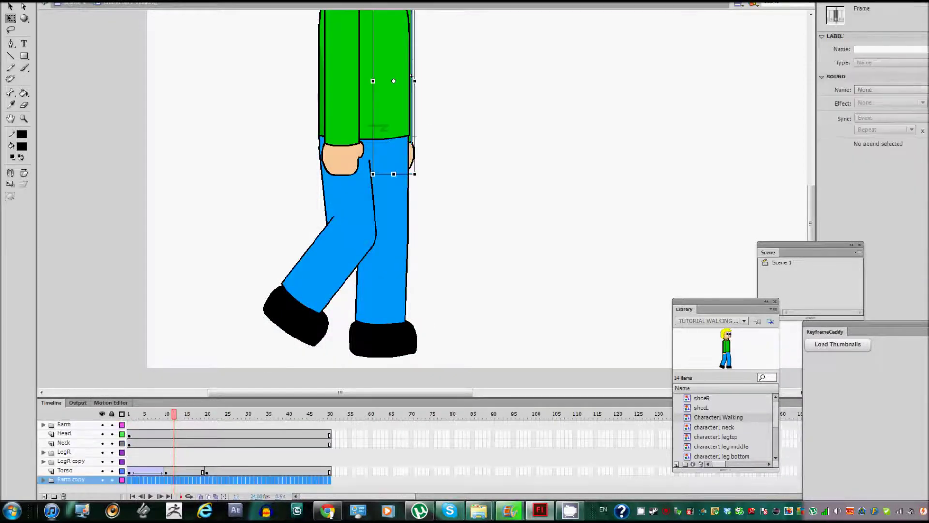
left_click(44, 452)
left_click(64, 451)
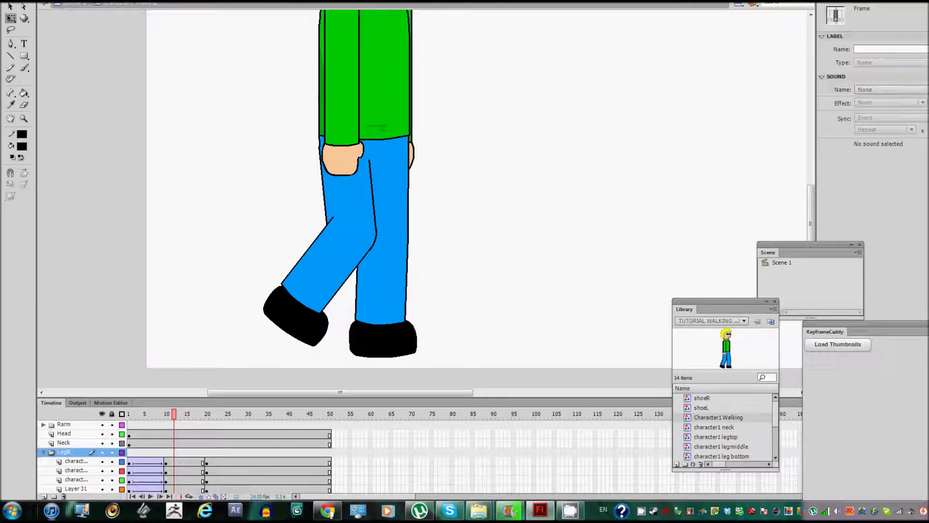
scroll(193, 454, "down", 3)
left_click_drag(173, 433, 190, 463)
right_click(190, 462)
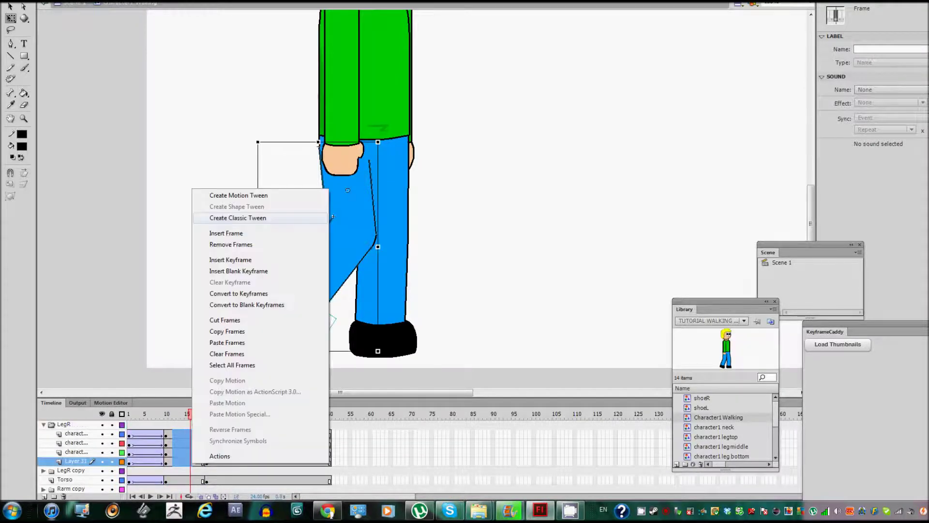
left_click(232, 214)
- Create classic tweens between frames 10 and 20 on the LegR copy and Torso layers and play back the walk
right_click(182, 462)
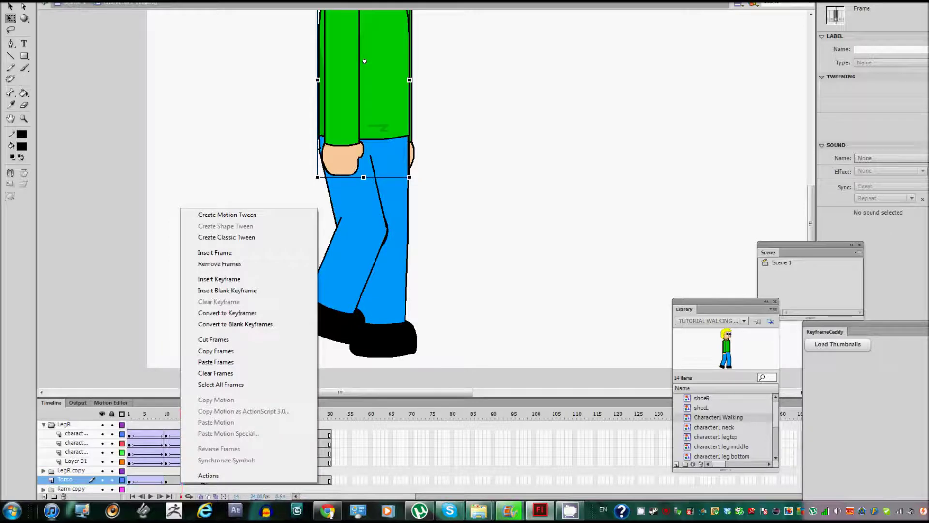
key("Escape")
left_click(44, 470)
scroll(193, 455, "down", 4)
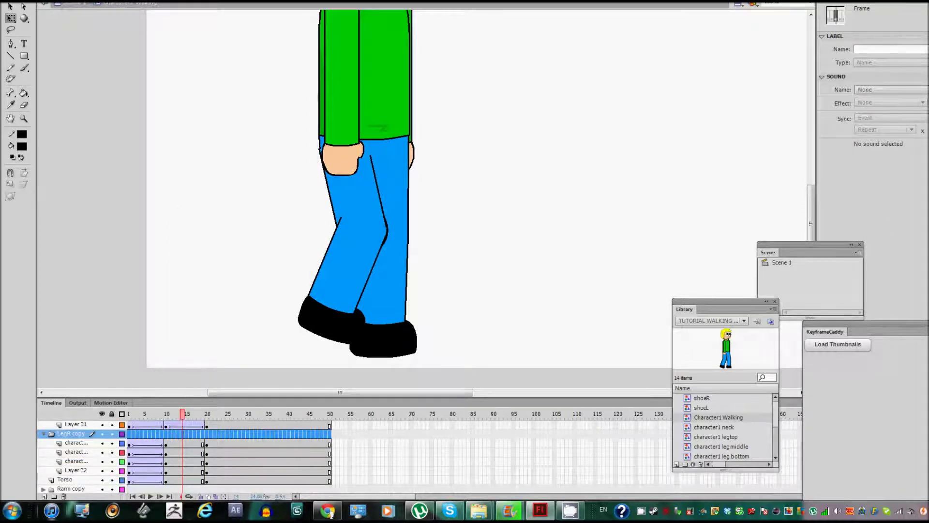
left_click_drag(183, 443, 190, 480)
right_click(191, 479)
left_click(232, 232)
left_click(178, 414)
key("Return")
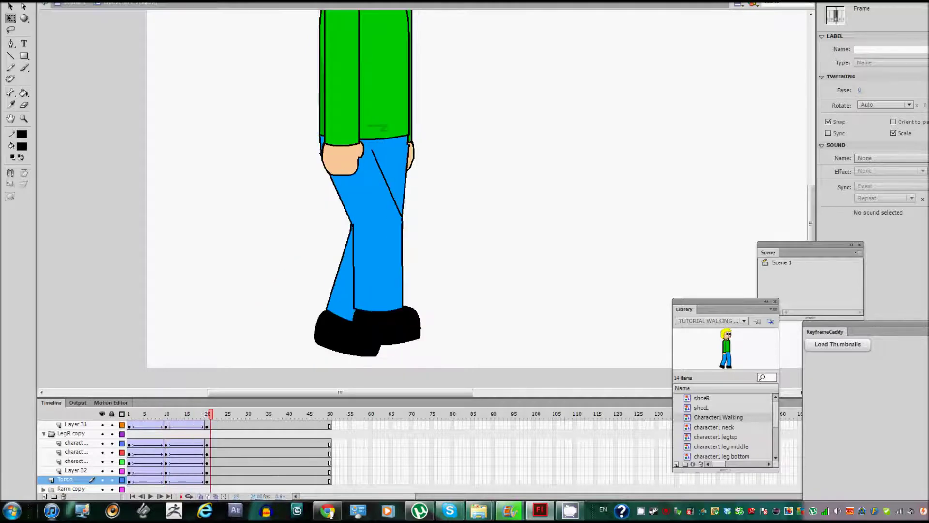
key("Return")
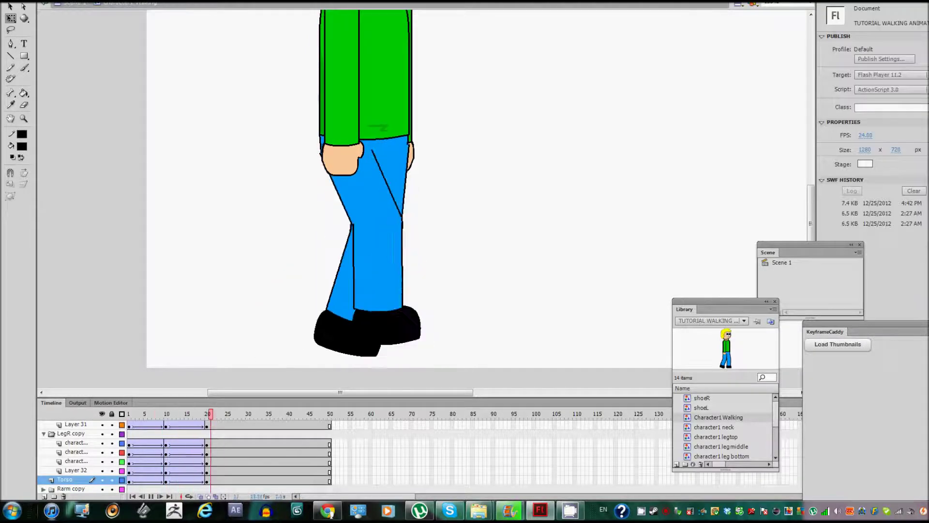
key("Return")
key("Return")
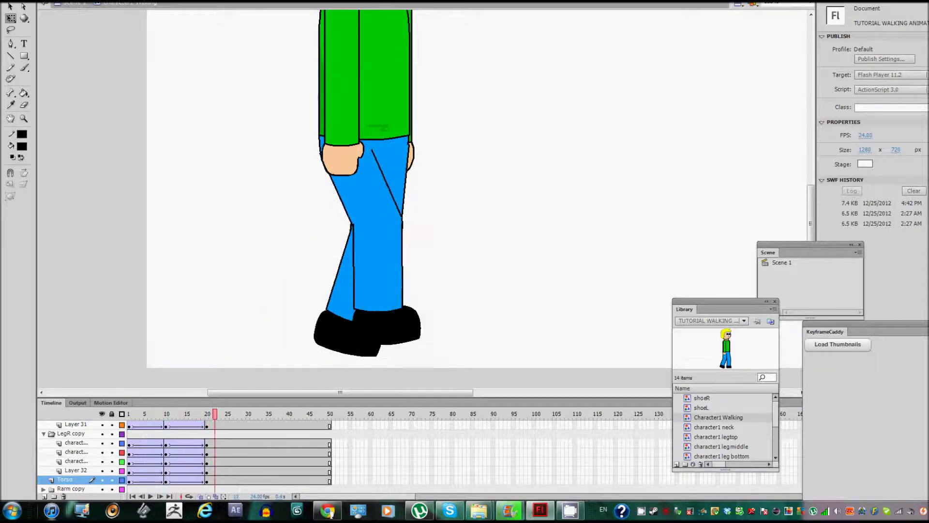
key("Return")
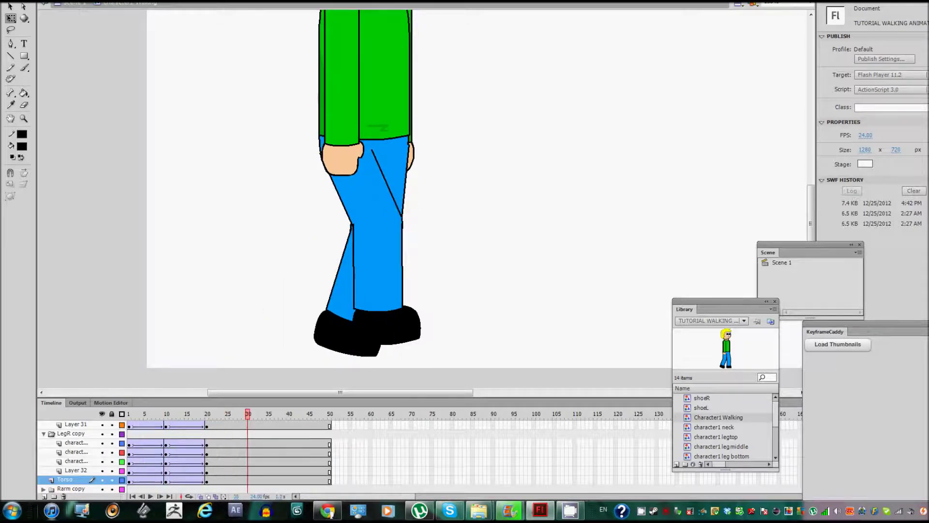
- Insert keyframes at frame 30 on all LegR and LegR copy layers
scroll(193, 455, "up", 3)
scroll(193, 455, "up", 2)
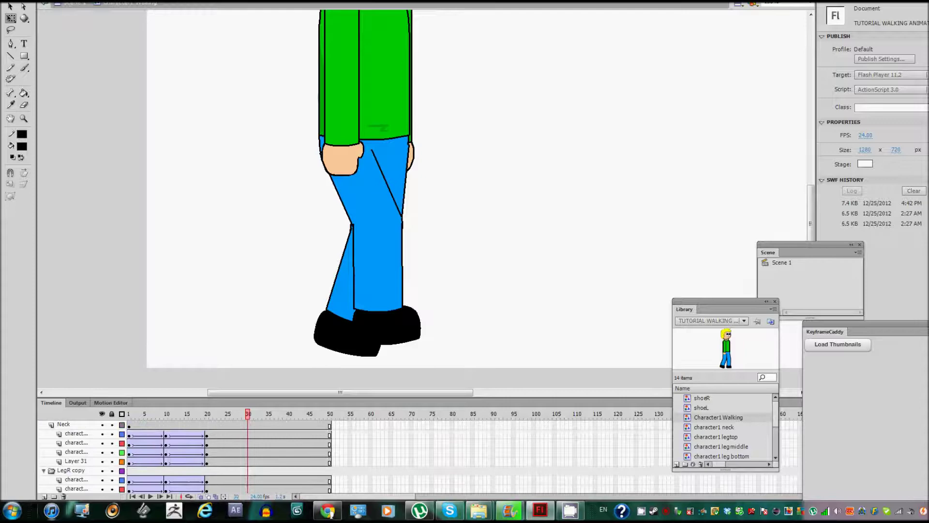
left_click(371, 240)
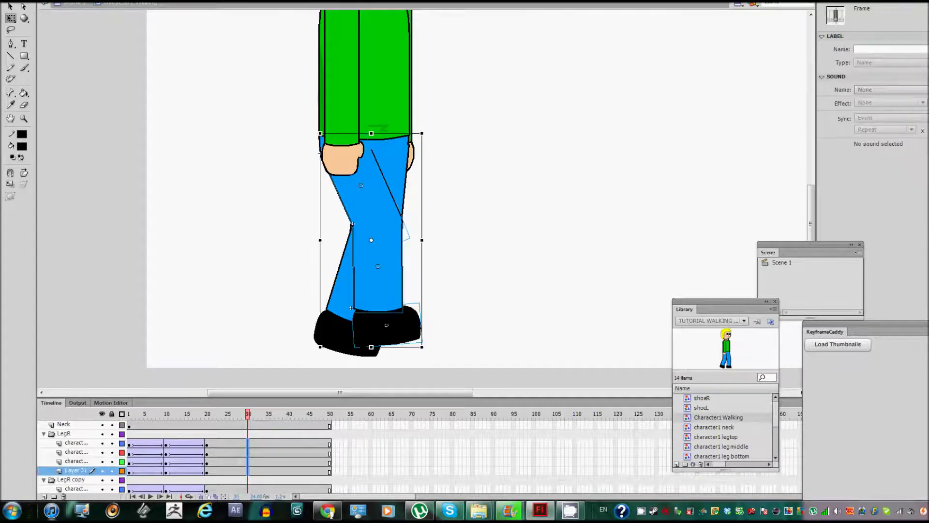
scroll(194, 455, "down", 5)
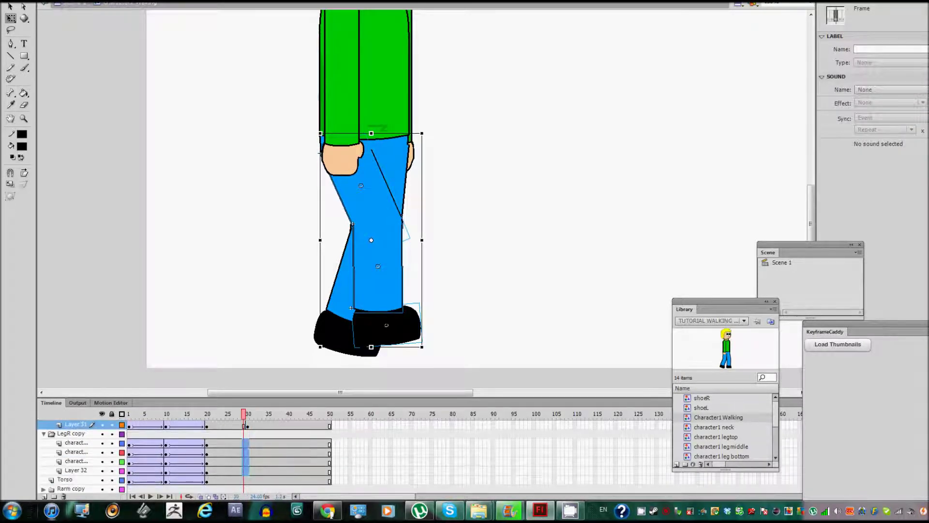
left_click(65, 479)
- At frame 30, rotate the LegR leg's lower leg and shoe forward around the knee and align them with the thigh
left_click(377, 266)
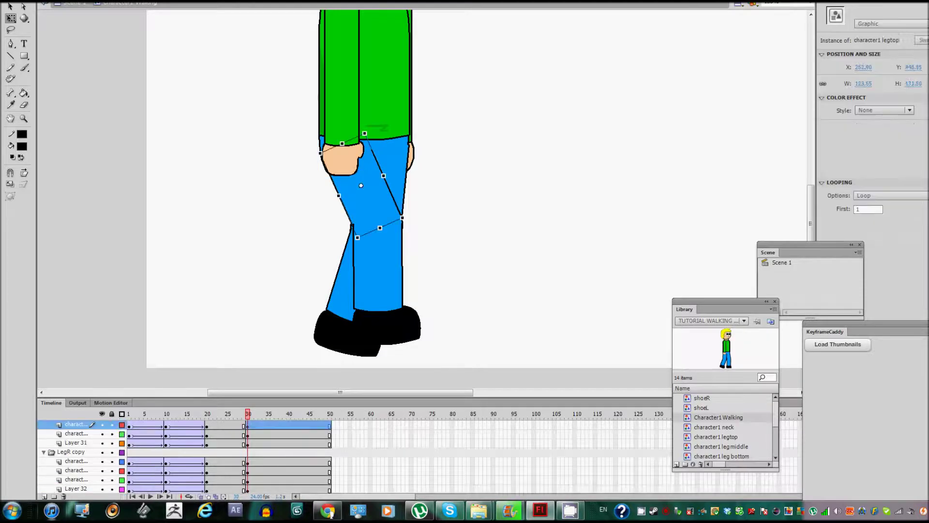
left_click(350, 308, "shift")
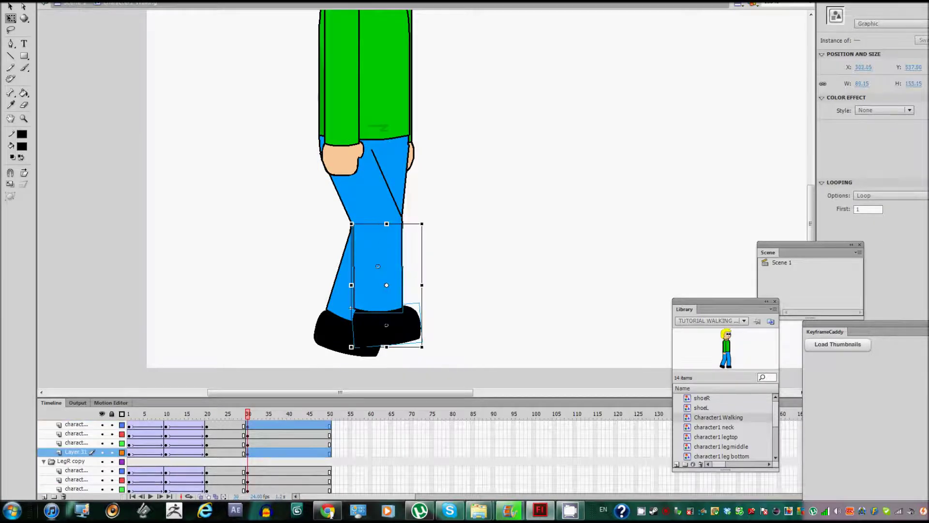
left_click_drag(351, 307, 384, 312)
key("ctrl+shift+a")
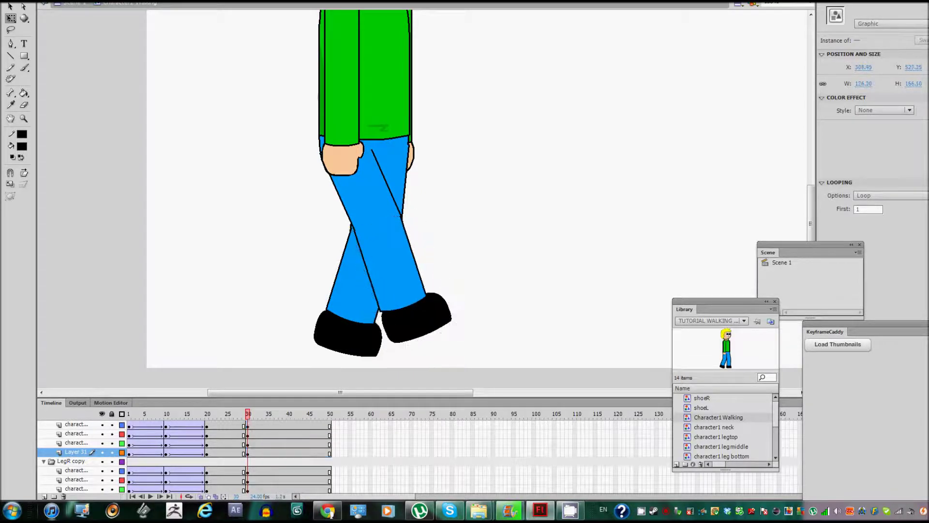
scroll(339, 455, "up", 2)
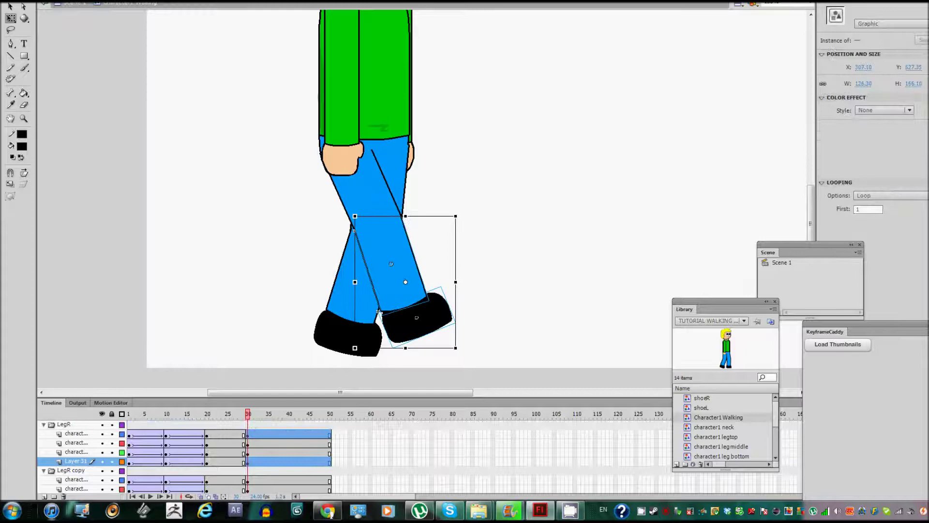
- Rotate the whole LegR leg backward at frame 30 until it stands nearly upright under the torso
left_click(255, 470)
left_click(247, 413)
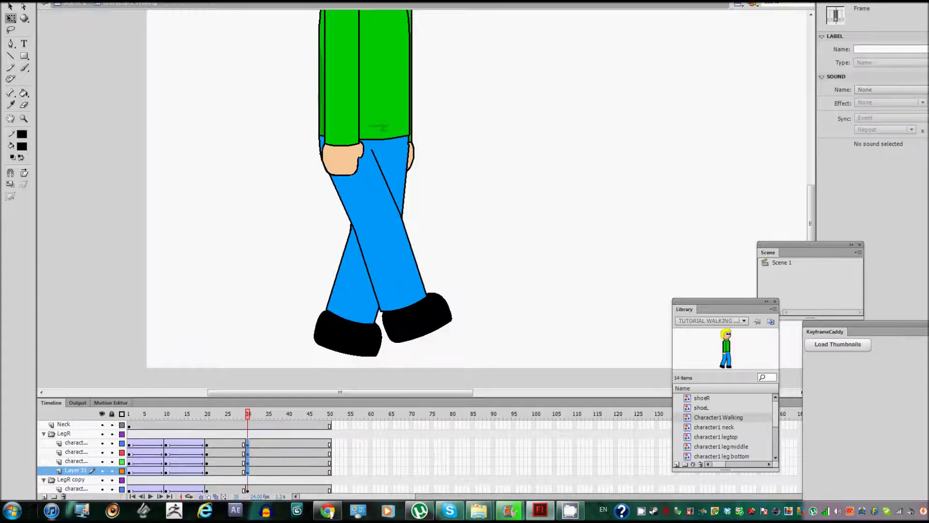
left_click_drag(457, 349, 415, 365)
key("ctrl+z")
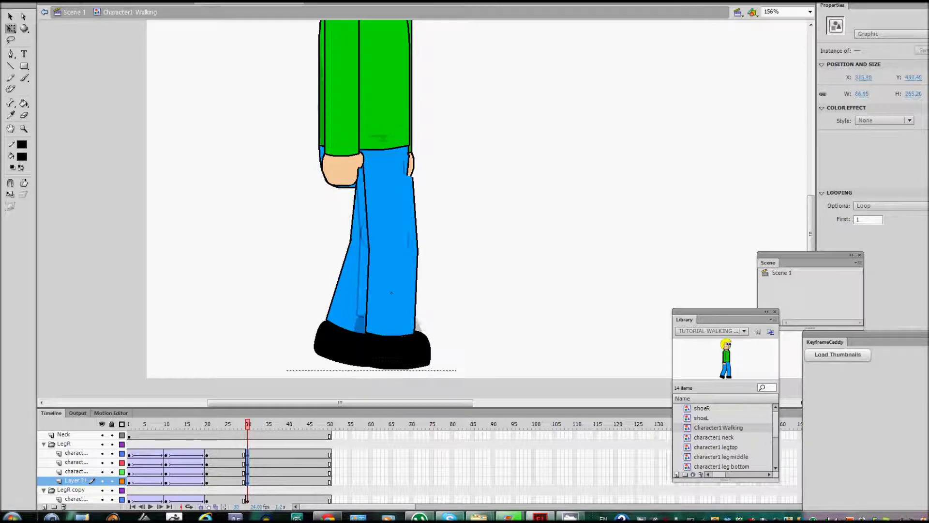
- Rotate the LegR thigh at frame 30 so that it slants forward from the hip to the knee
left_click(388, 208)
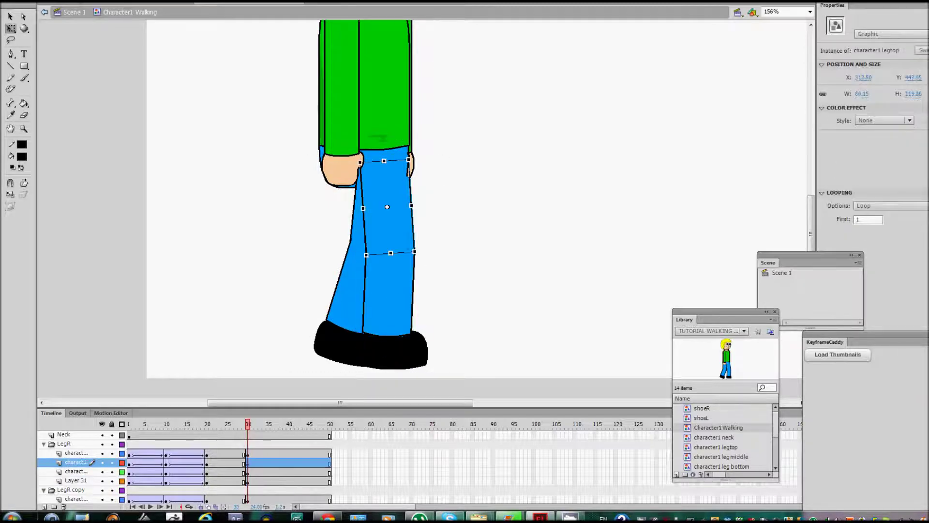
mouse_move(410, 158)
left_mouse_down()
mouse_move(419, 163)
mouse_move(414, 156)
left_mouse_up()
left_click_drag(416, 244, 414, 244)
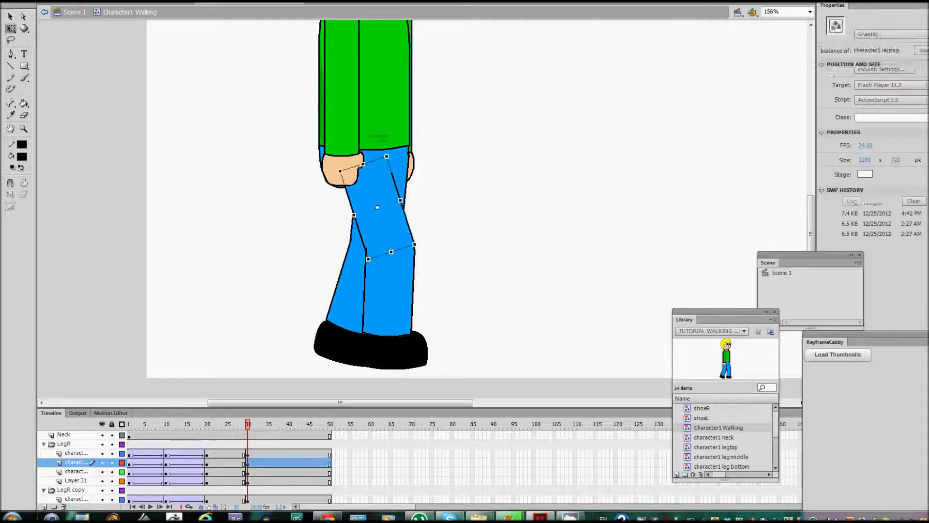
- Reposition the whole LegR leg under the torso, collapse the LegR folder, and adjust the thigh's angle to meet the knee
left_click_drag(465, 382, 370, 266)
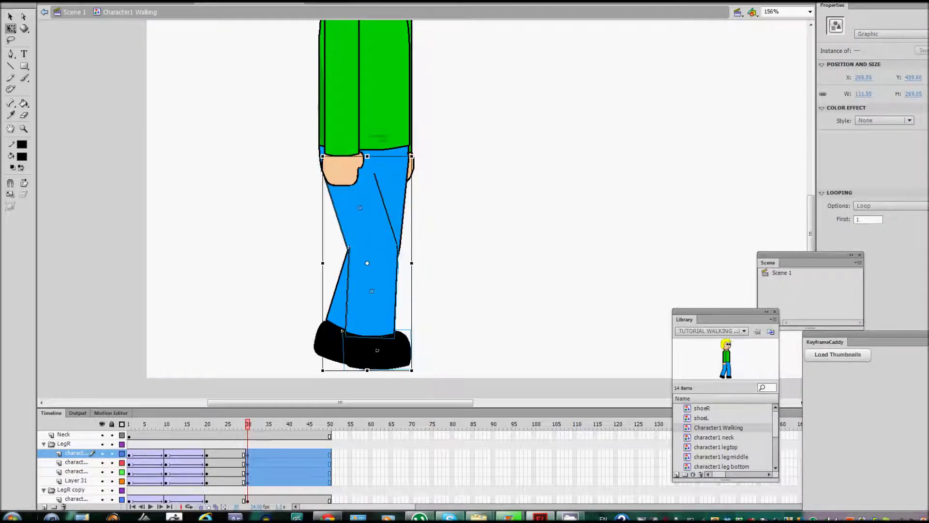
key("ctrl+shift+a")
left_click(370, 271)
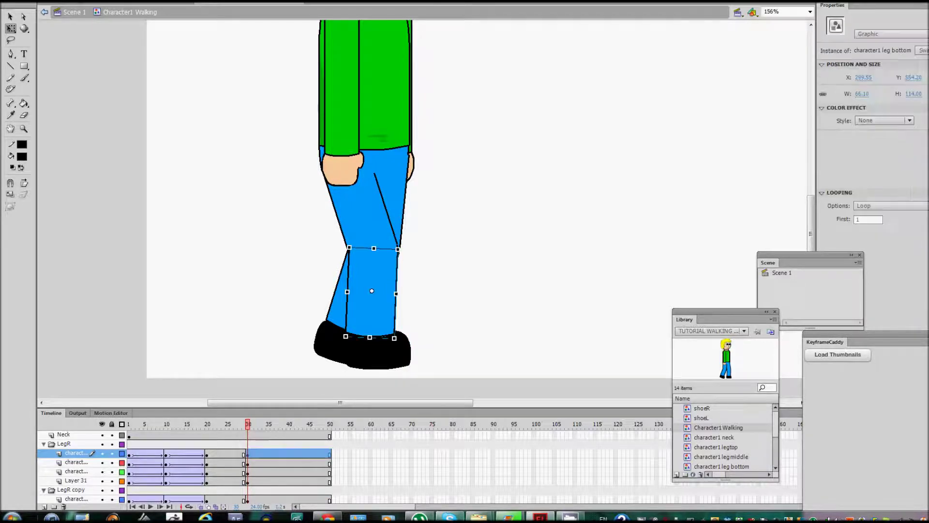
left_click(63, 433)
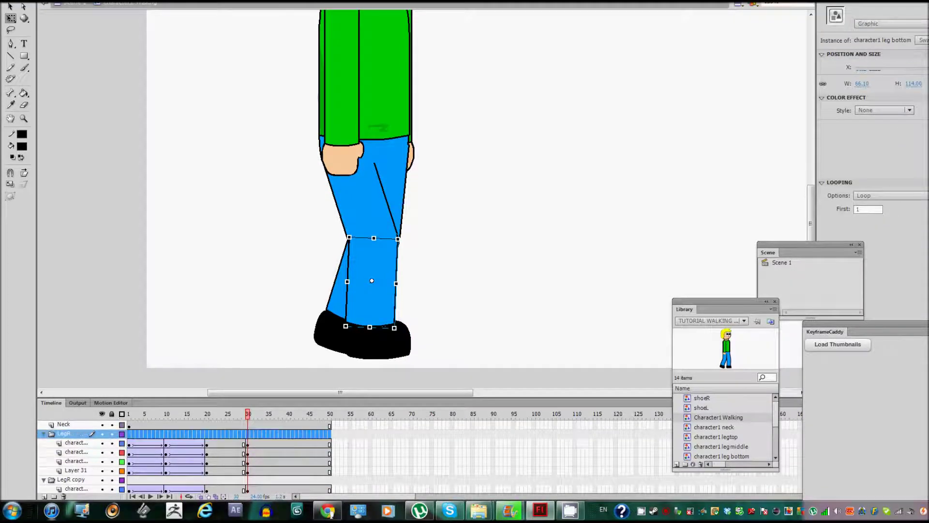
left_click(44, 433)
left_click_drag(368, 271, 379, 271)
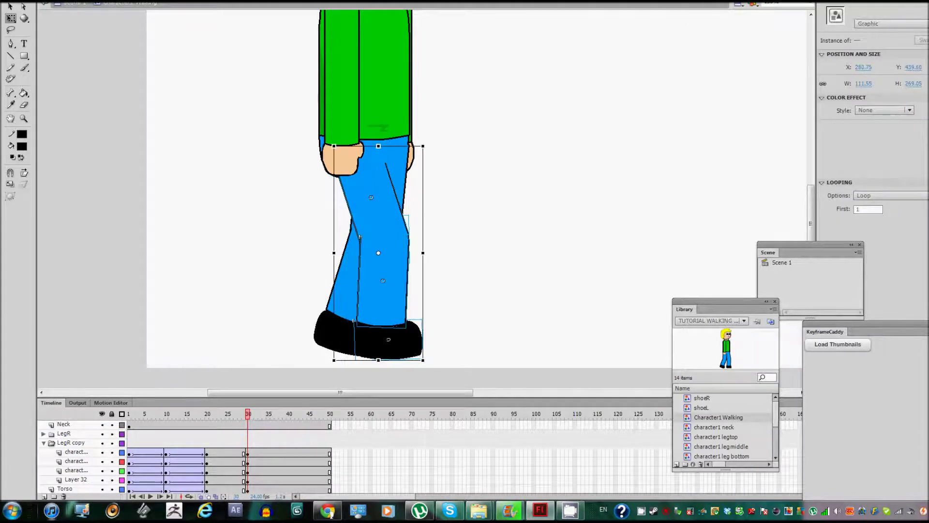
key("Escape")
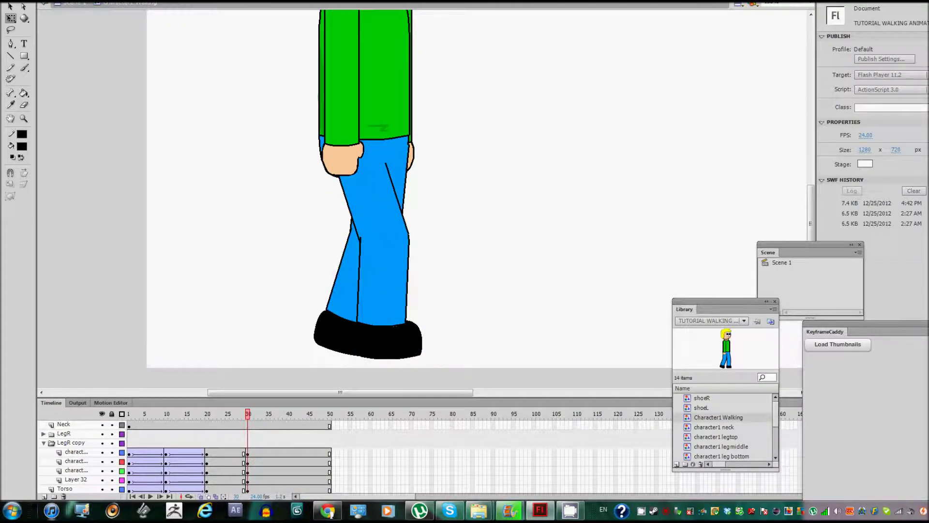
left_click(372, 193)
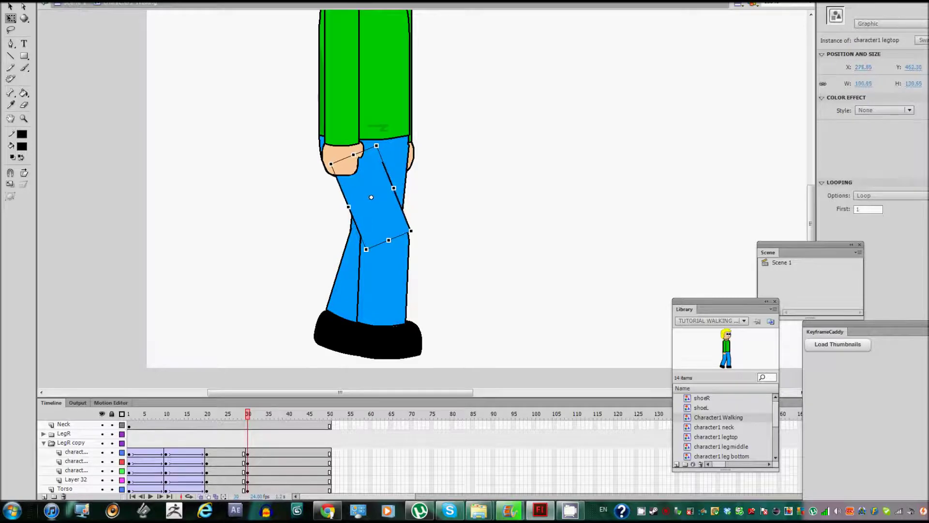
key("Escape")
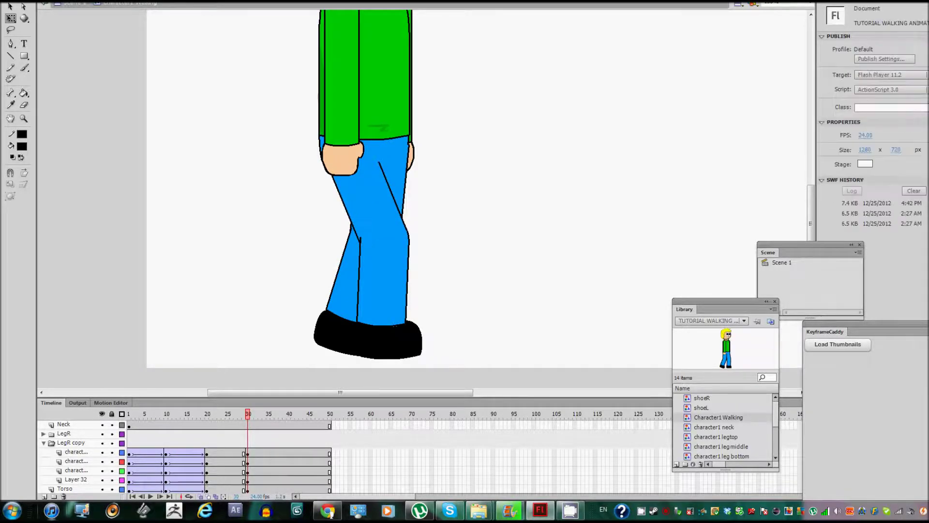
- Step back and forth through frames 1 to 30 to compare the leg poses at the existing keyframes
key("comma")
key("comma")
key("comma")
key("comma")
key("comma")
key("comma")
key("comma")
key("comma")
key("comma")
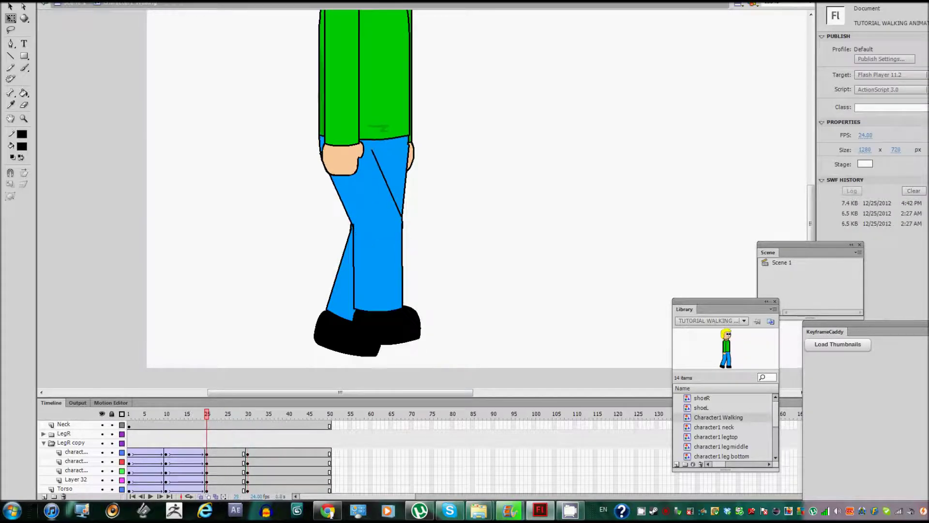
key("period")
key("period")
key("period")
key("period")
key("period")
key("period")
key("period")
key("period")
key("period")
key("comma")
key("comma")
key("period")
key("period")
key("comma")
key("comma")
key("comma")
key("comma")
key("comma")
key("comma")
key("comma")
key("comma")
key("comma")
key("comma")
key("comma")
key("comma")
key("comma")
key("comma")
key("comma")
key("comma")
key("comma")
key("period")
key("period")
key("period")
key("period")
key("period")
key("period")
key("period")
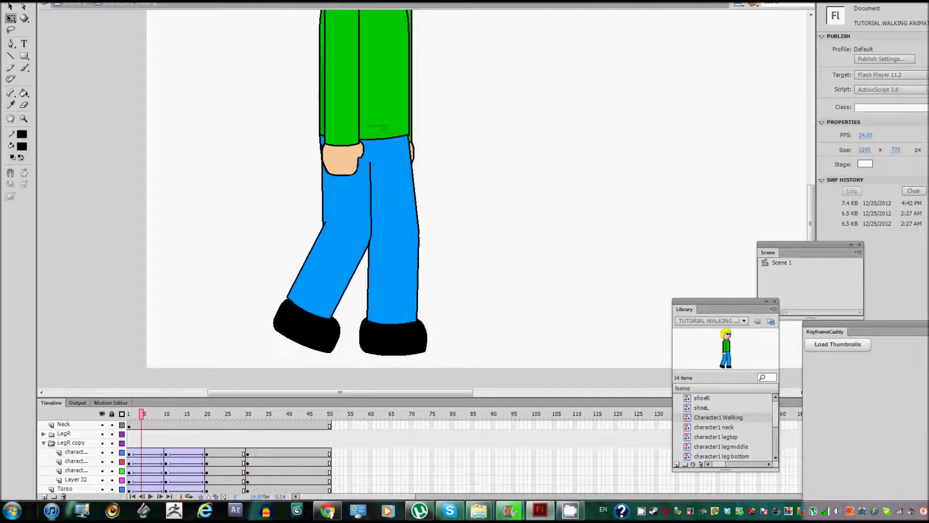
key("period")
key("period")
key("period")
key("period")
key("period")
key("period")
key("period")
key("period")
key("period")
key("period")
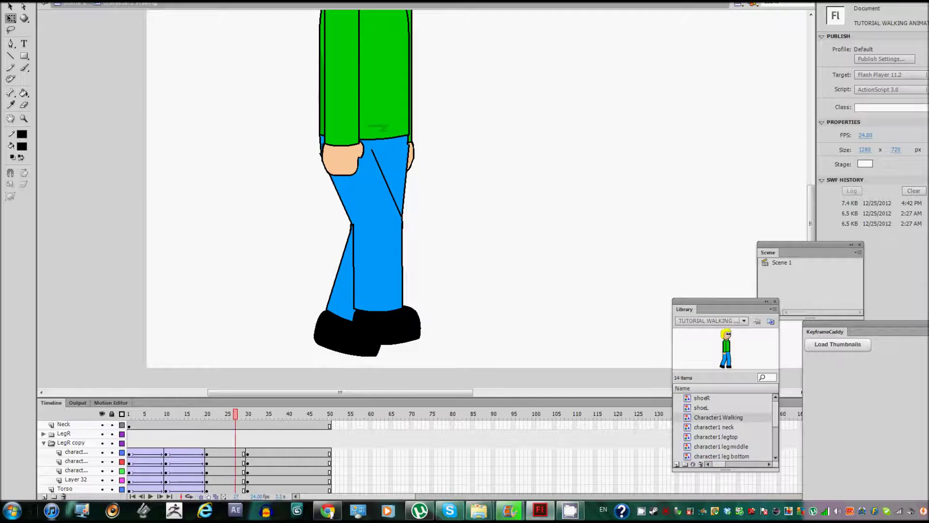
- Rotate the LegR copy leg backward around the hip at frame 30, with its lower leg and shoe bent back at the knee
left_click_drag(343, 244, 319, 338)
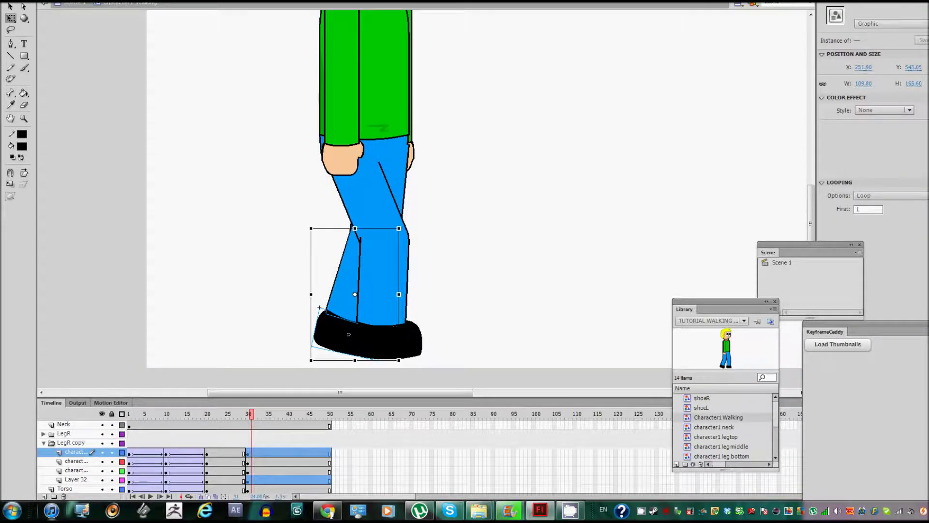
left_click(44, 442)
left_click_drag(319, 308, 283, 284)
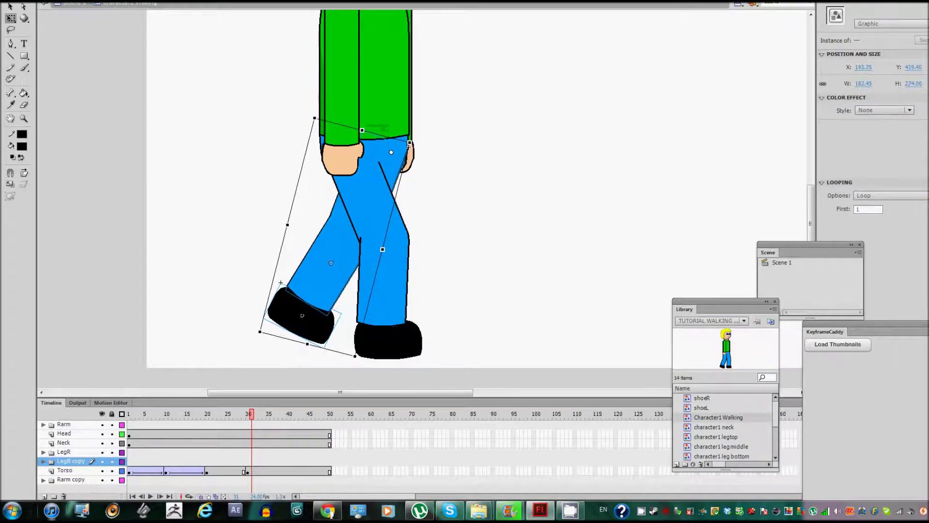
left_click(280, 280)
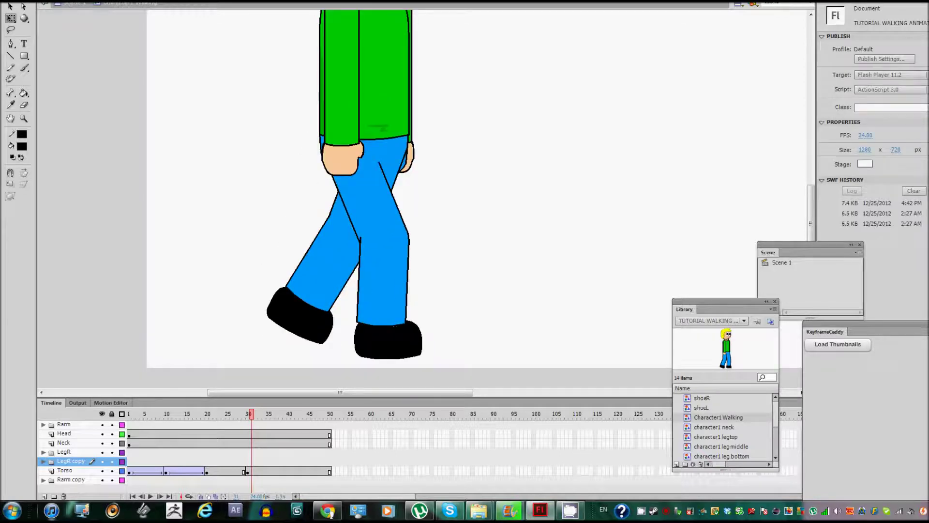
- Nudge the LegR lower leg and thigh slightly forward and adjust the thigh's angle so they line up at the knee
left_click(378, 208)
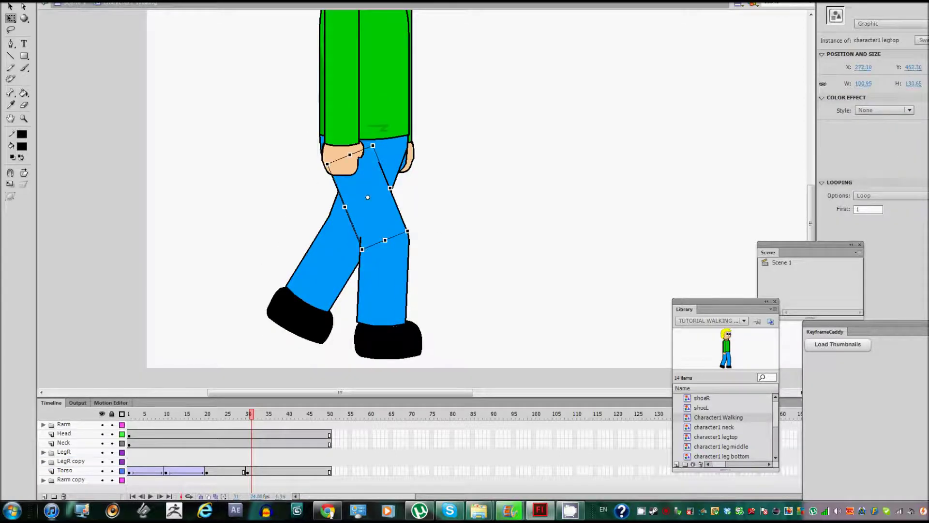
left_click(385, 281, "shift")
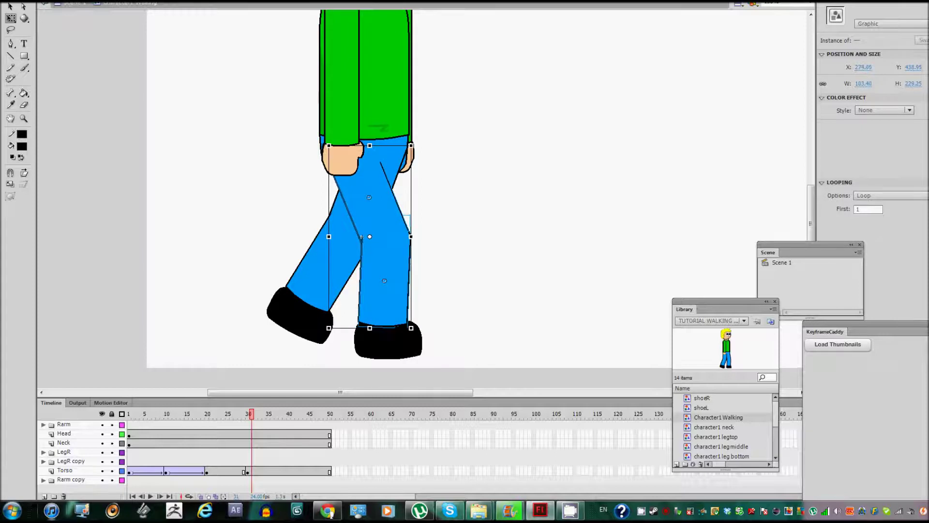
left_click(484, 218)
left_click(377, 193)
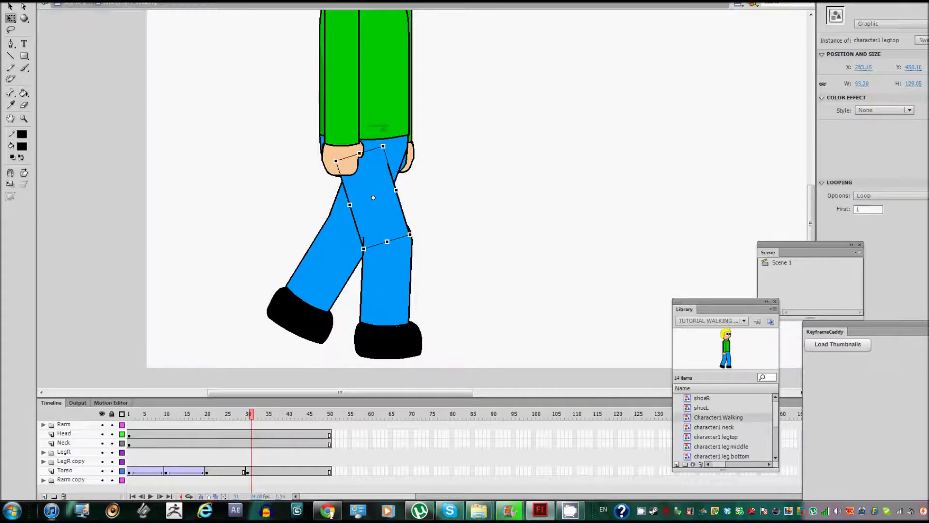
key("ctrl+shift+a")
left_click(378, 193)
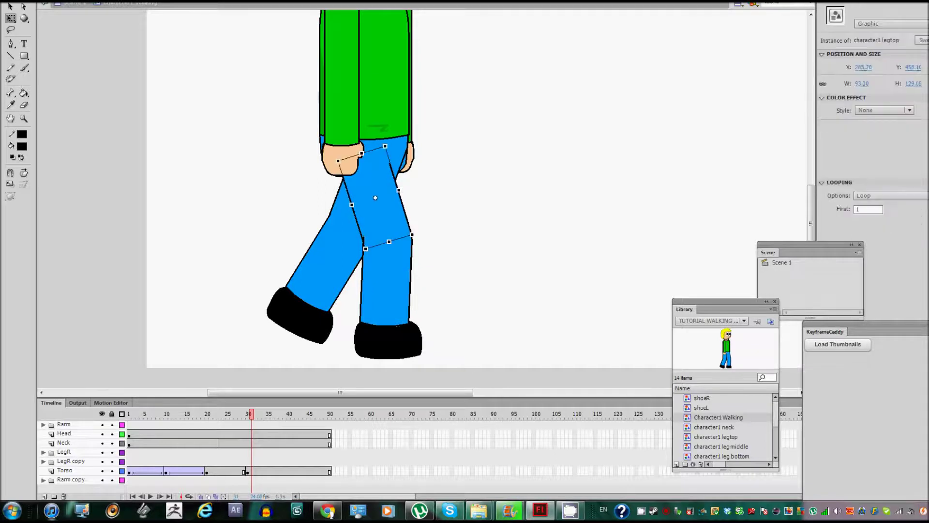
- Step through the surrounding frames to examine how the new leg pose follows from the previous keyframe
key("comma")
key("comma")
key("comma")
key("comma")
key("comma")
key("comma")
key("comma")
key("comma")
key("comma")
key("comma")
key("comma")
key("comma")
key("comma")
key("comma")
key("comma")
key("comma")
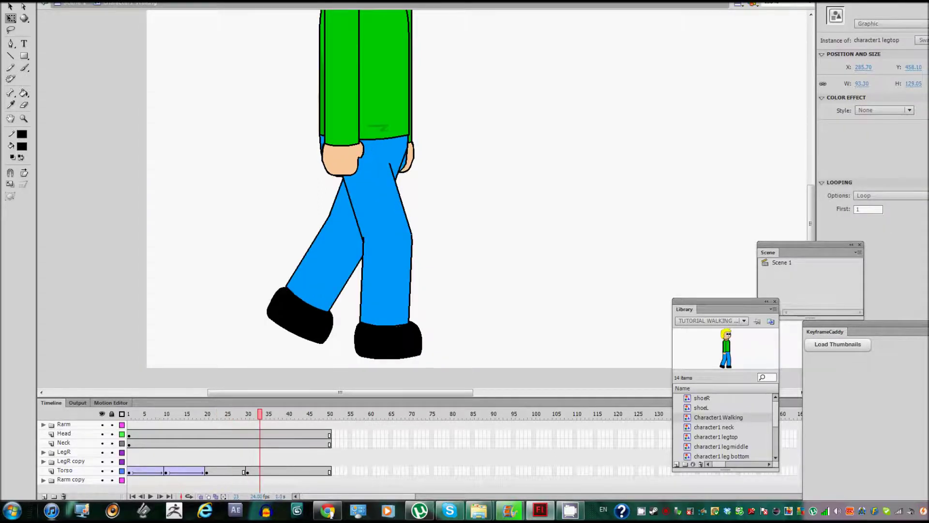
key("period")
key("period")
key("period")
key("period")
key("period")
key("period")
key("period")
key("period")
key("period")
key("period")
key("period")
key("period")
key("period")
key("period")
key("period")
key("period")
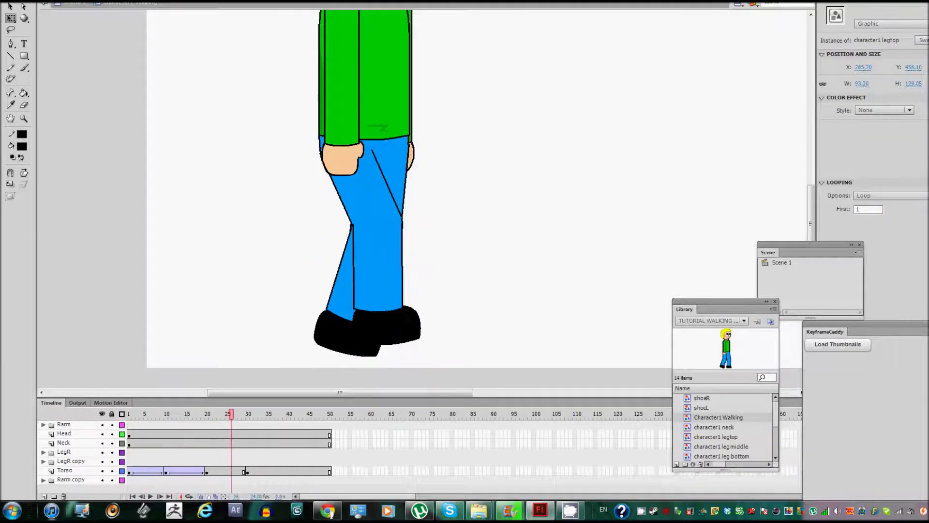
key("comma")
key("period")
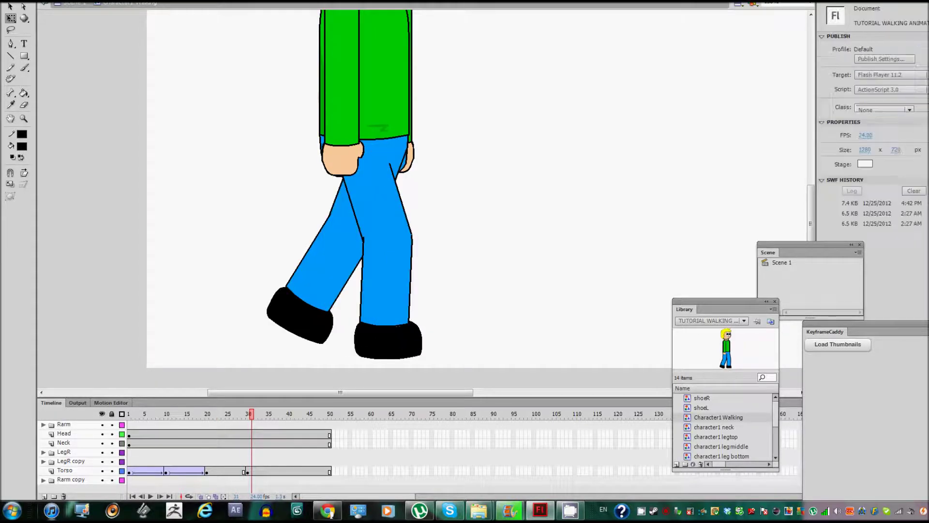
- Rotate the whole LegR copy leg slightly forward around the hip and adjust its lower leg and shoe around the knee
left_click(329, 261)
left_click(63, 452)
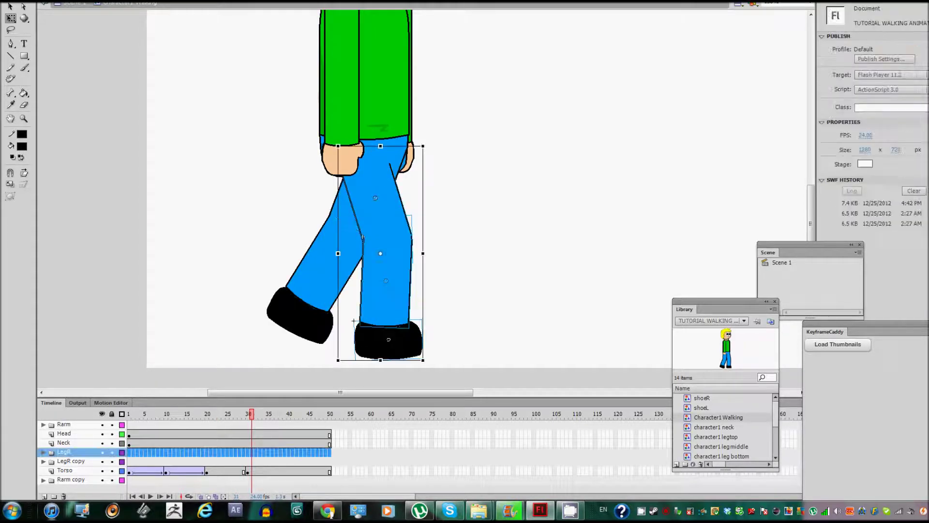
left_click(64, 470)
left_click(70, 461)
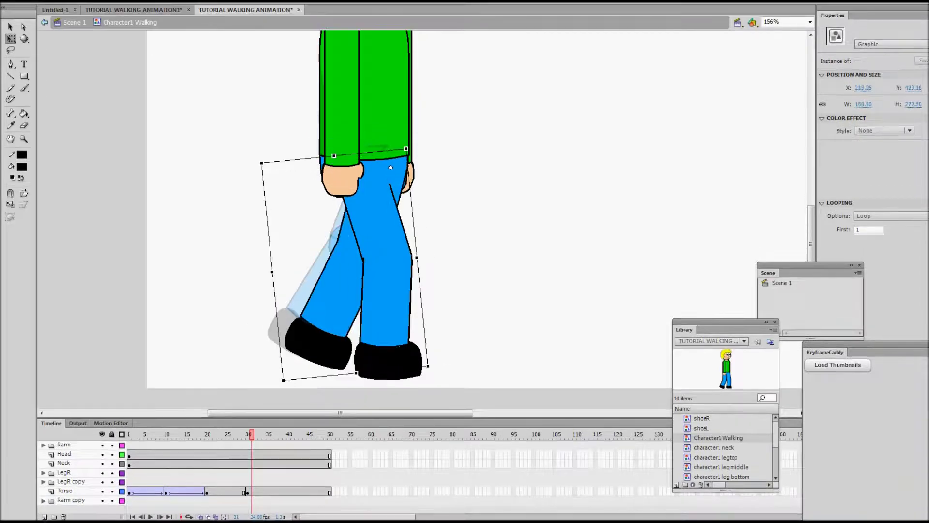
key("ctrl+shift+a")
left_click(292, 313)
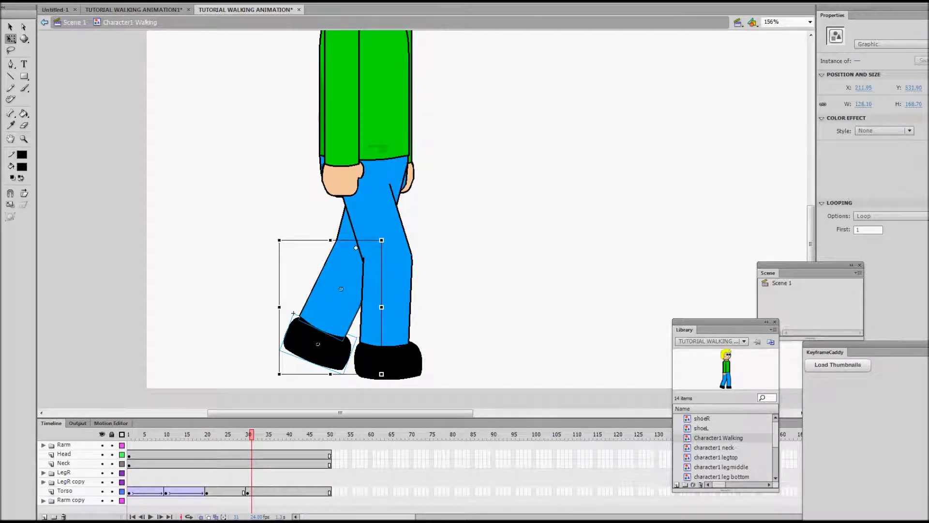
- Step between the frame 20 and frame 30 poses to check the adjusted LegR copy leg
key("comma")
key("comma")
key("comma")
key("comma")
key("comma")
key("comma")
key("period")
key("period")
key("period")
key("period")
key("period")
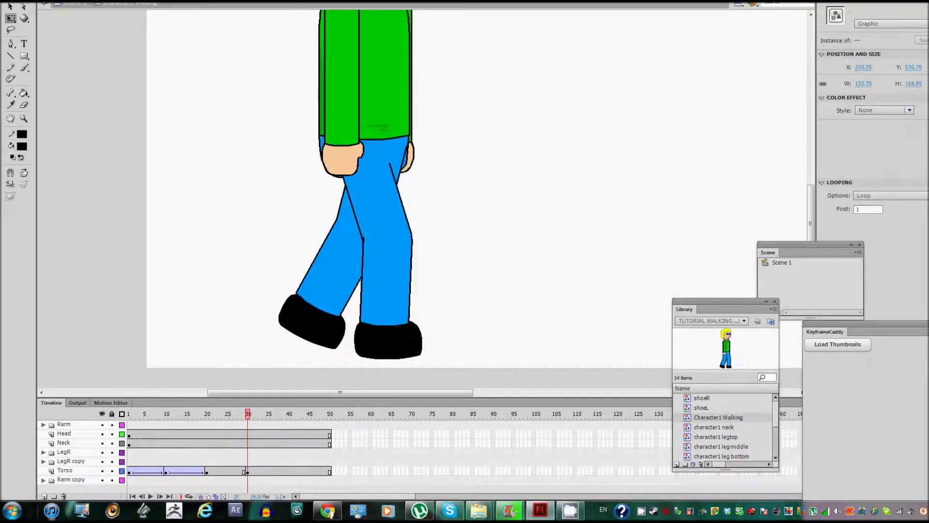
key("period")
key("comma")
key("period")
key("comma")
- Expand the LegR folder and create classic tweens between frames 20 and 30 on all its layers
left_click(64, 452)
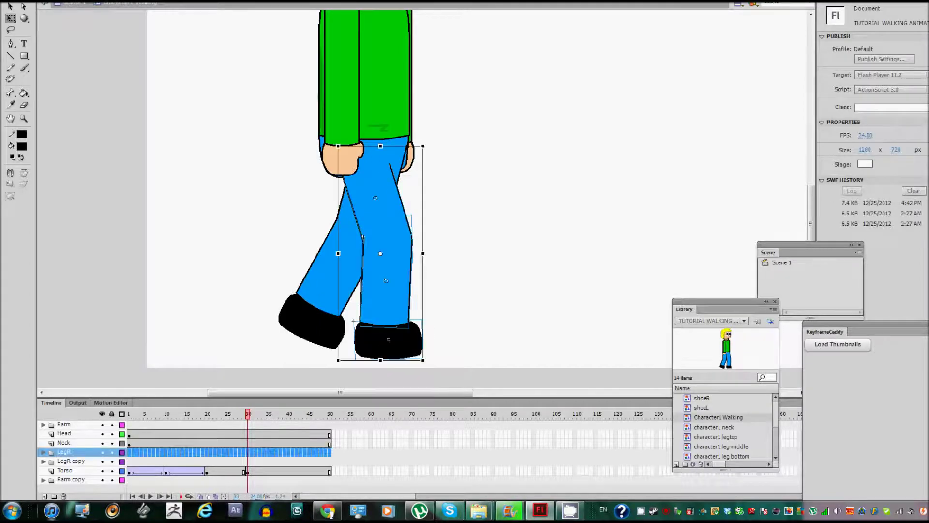
left_click(43, 452)
scroll(194, 455, "down", 1)
left_click(222, 433)
scroll(193, 455, "down", 1)
right_click(226, 451)
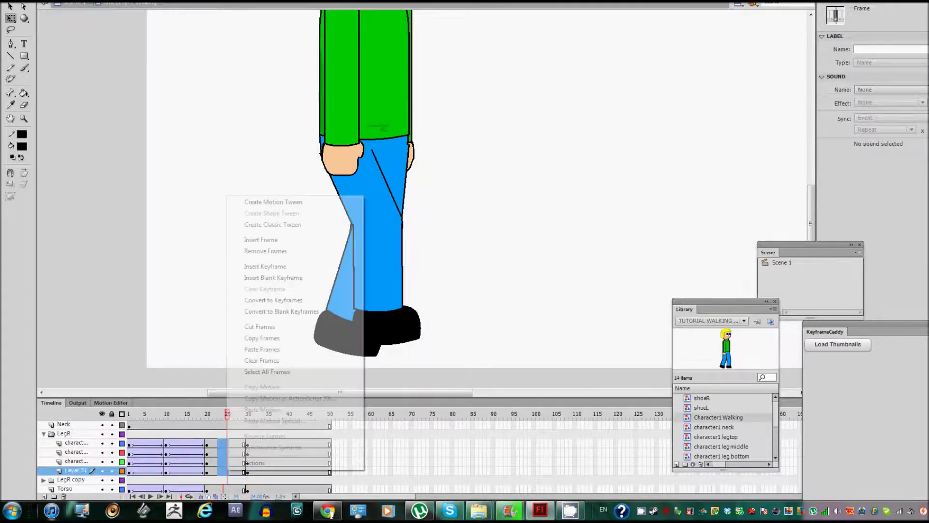
left_click(300, 230)
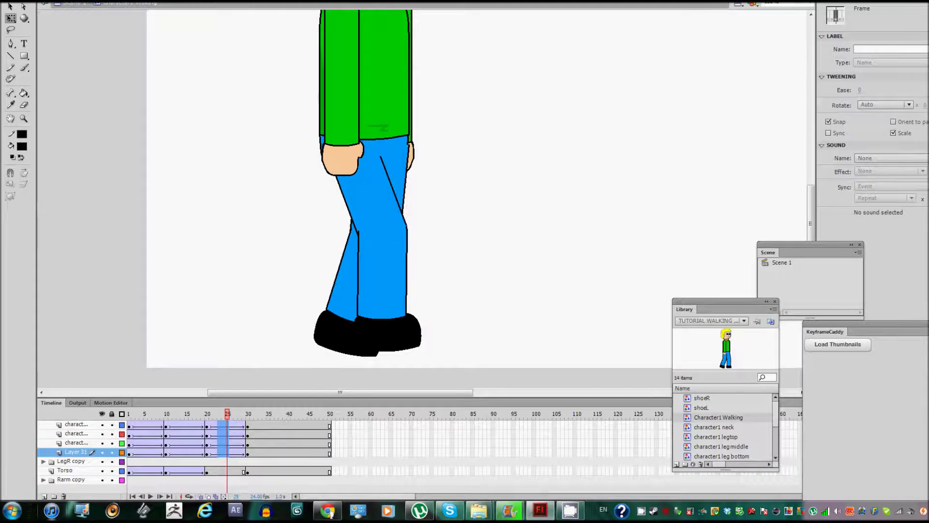
- Create classic tweens between frames 20 and 30 on the LegR copy and Torso layers and play back the walk
left_click(71, 461)
left_click(43, 461)
scroll(193, 455, "down", 1)
left_click_drag(226, 434, 227, 463)
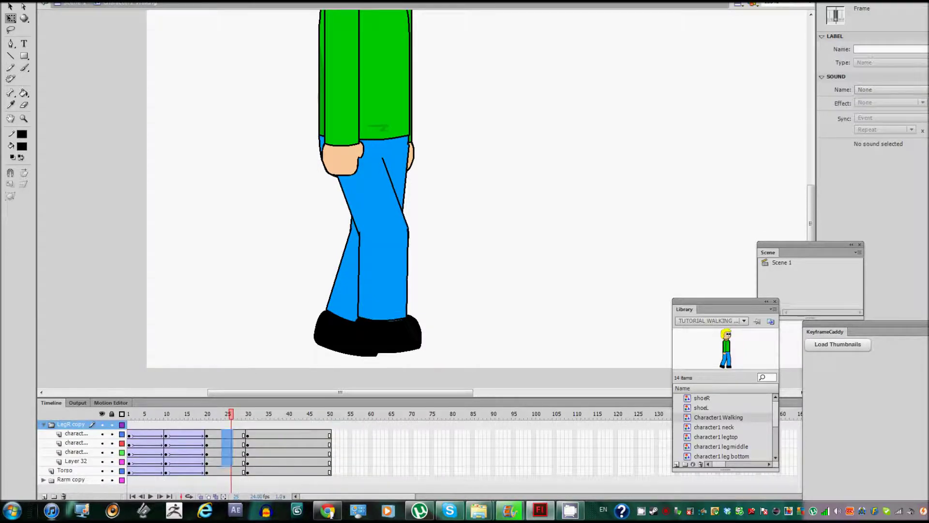
left_click(227, 470, "shift")
right_click(232, 469)
left_click(278, 221)
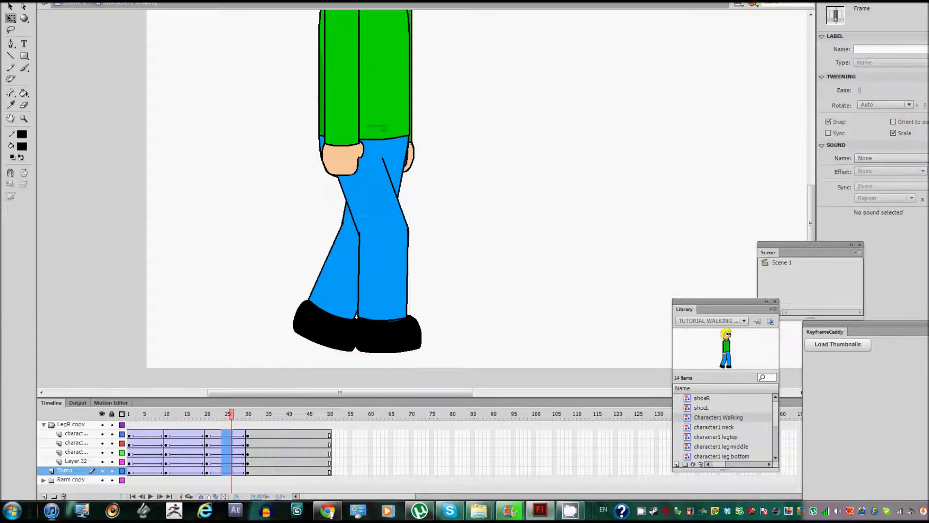
key("Return")
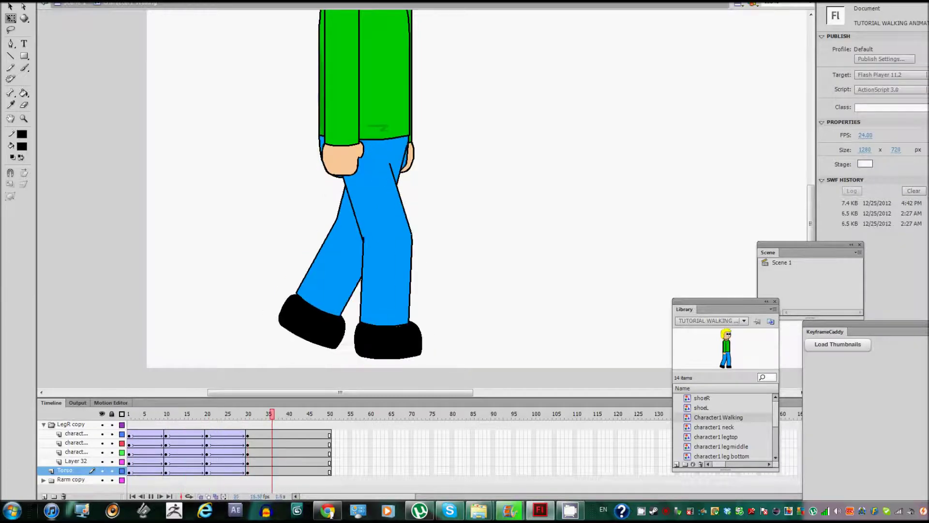
- Copy the frame 1 keyframes of the LegR, LegR copy and Torso layers and paste them at frame 50
scroll(184, 455, "up", 3)
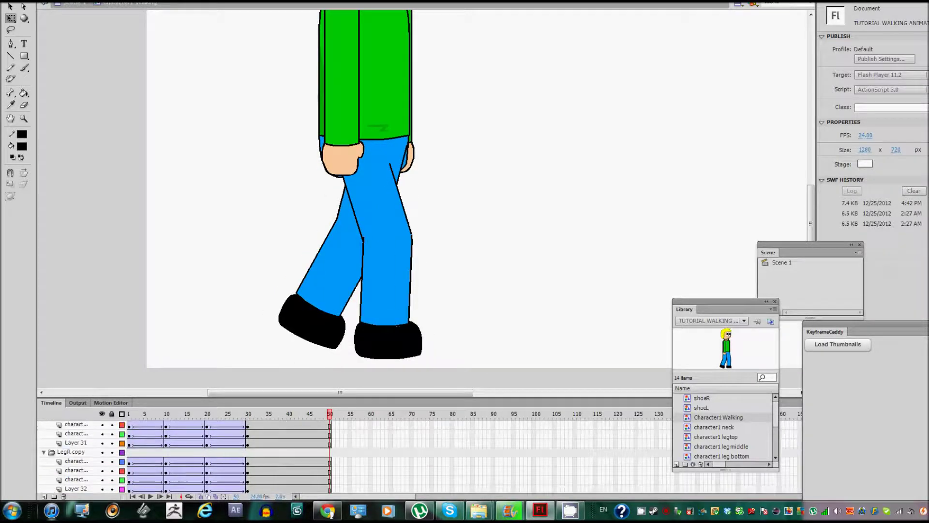
scroll(183, 455, "down", 3)
left_click_drag(50, 403, 68, 488)
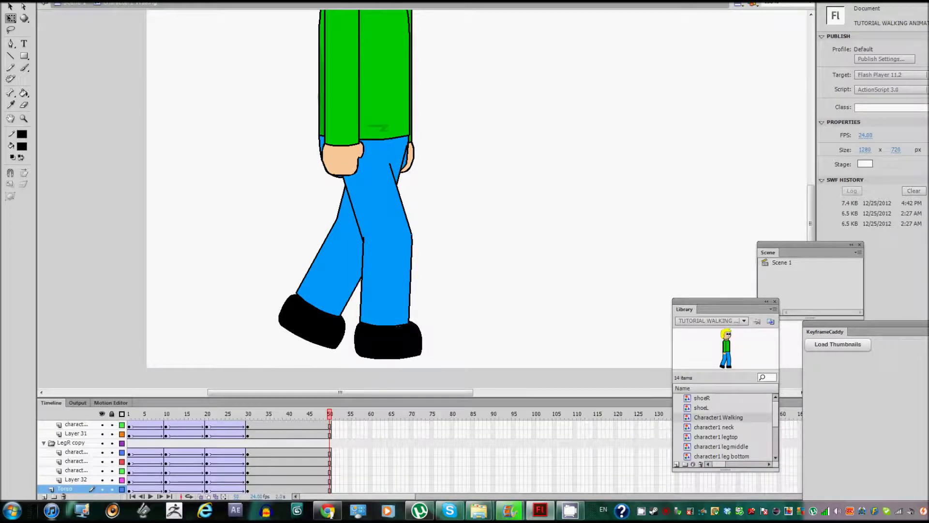
left_click(129, 470)
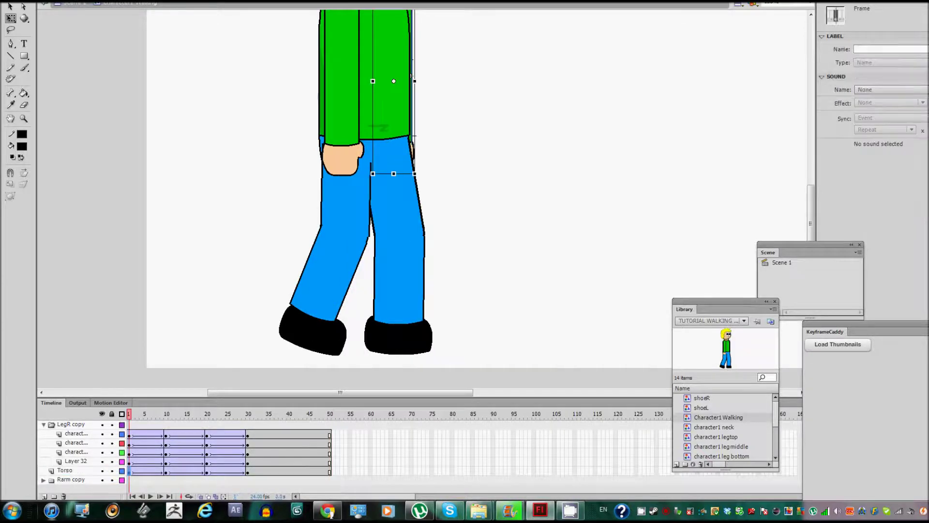
key("period")
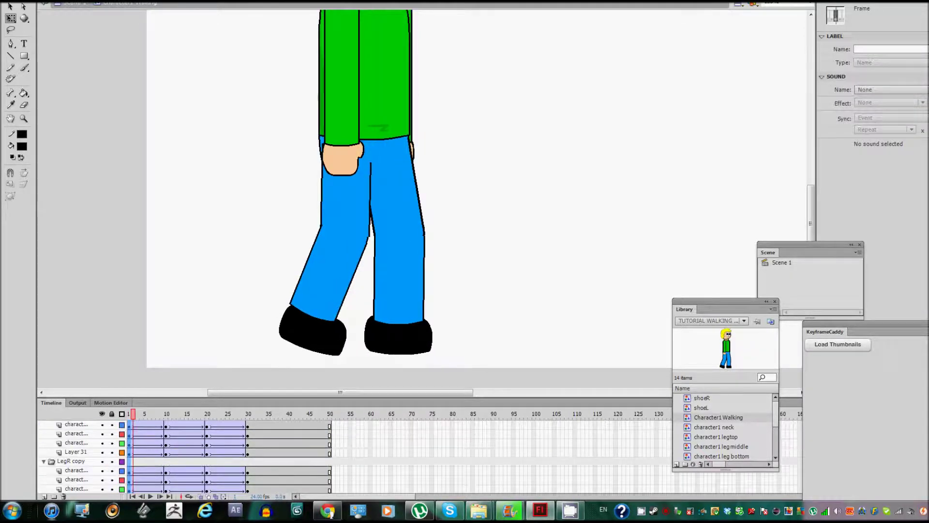
key("comma")
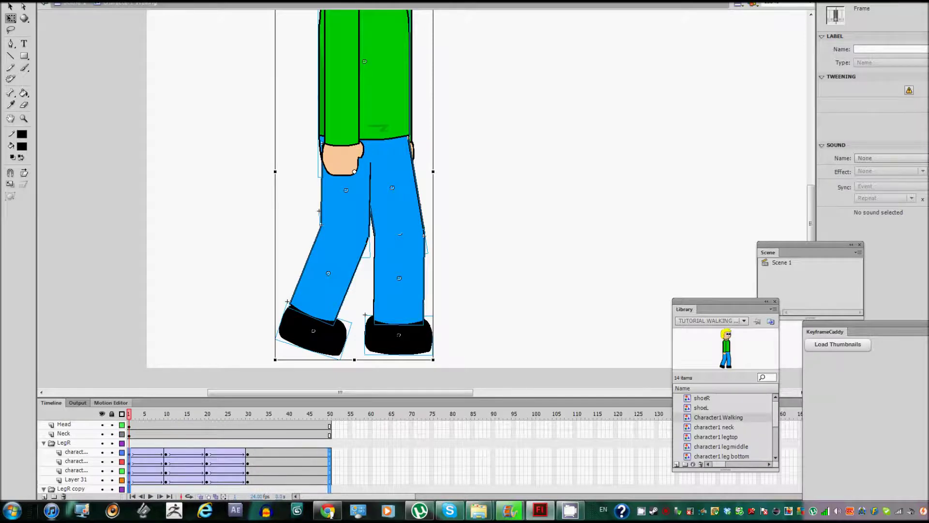
key("shift+period")
- Create classic tweens between frames 30 and 50 on the leg and Torso layers and play back the walk
left_click_drag(280, 472, 285, 434)
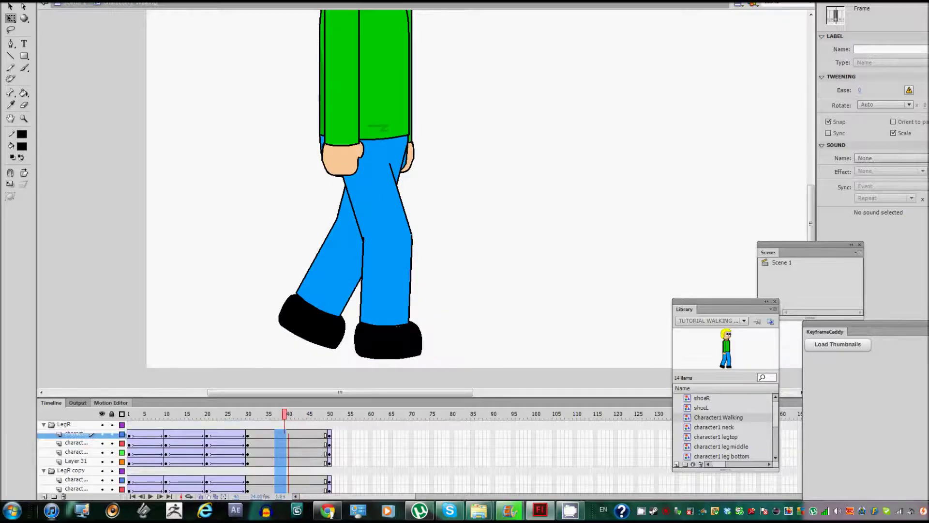
right_click(283, 434)
left_click(322, 187)
mouse_move(285, 414)
left_mouse_down()
mouse_move(207, 414)
mouse_move(296, 414)
mouse_move(289, 414)
left_mouse_up()
key("Return")
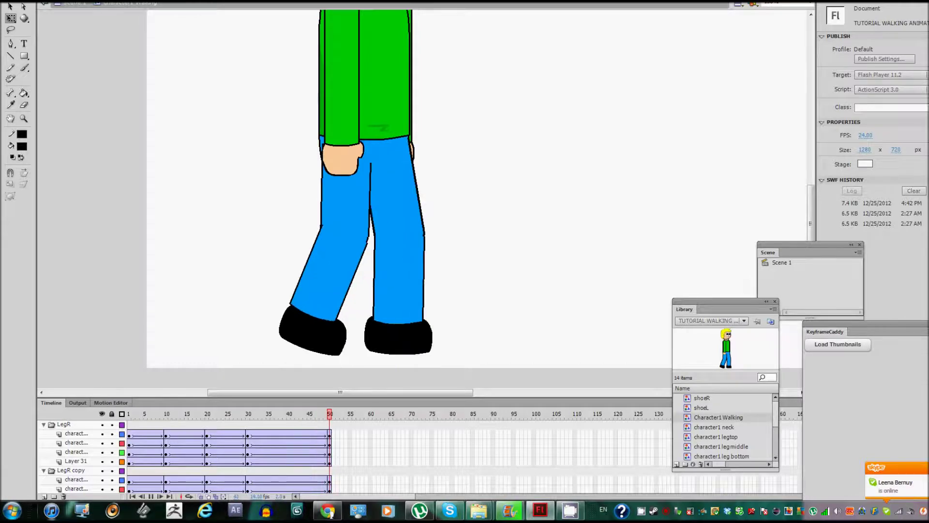
key("Return")
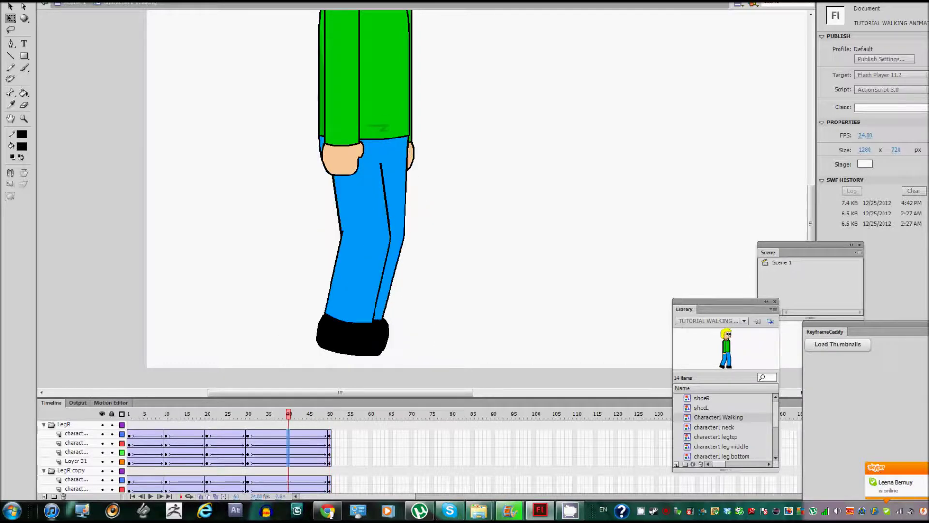
- Insert keyframes at frame 40 on all LegR, LegR copy and Torso layers
left_click(320, 310)
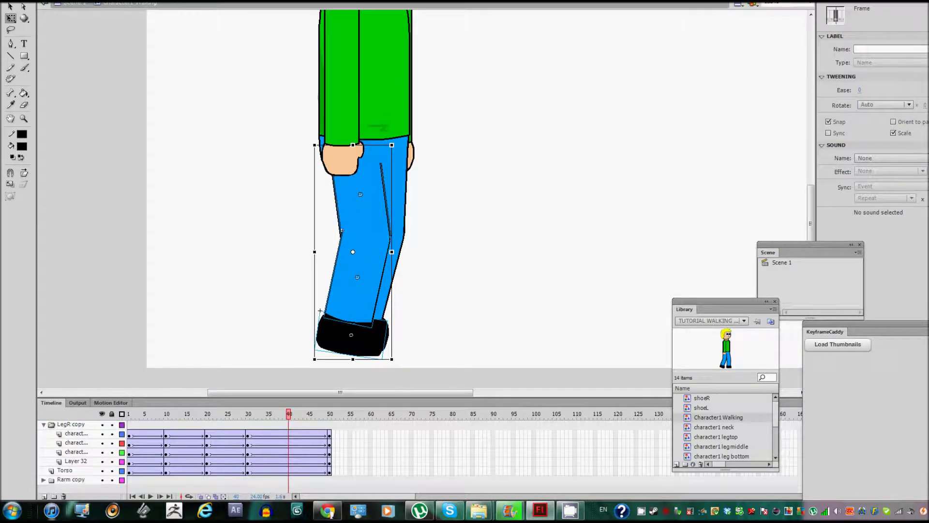
key("F6")
left_click(288, 470)
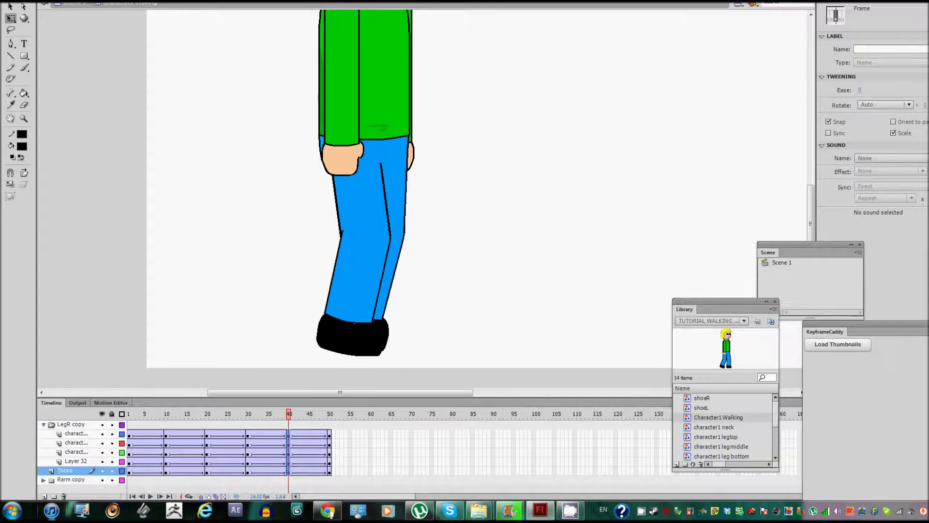
key("ctrl+shift+a")
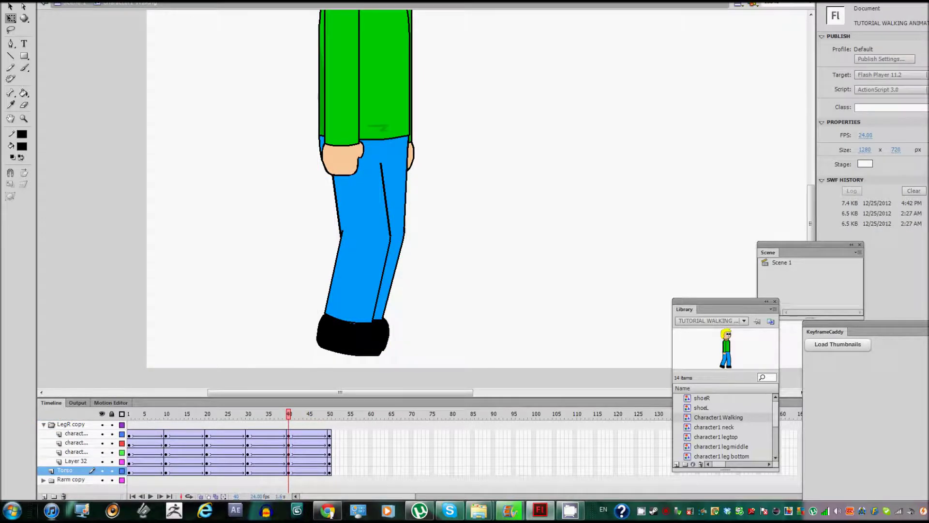
left_click(363, 271)
left_click(247, 414)
left_click(267, 414)
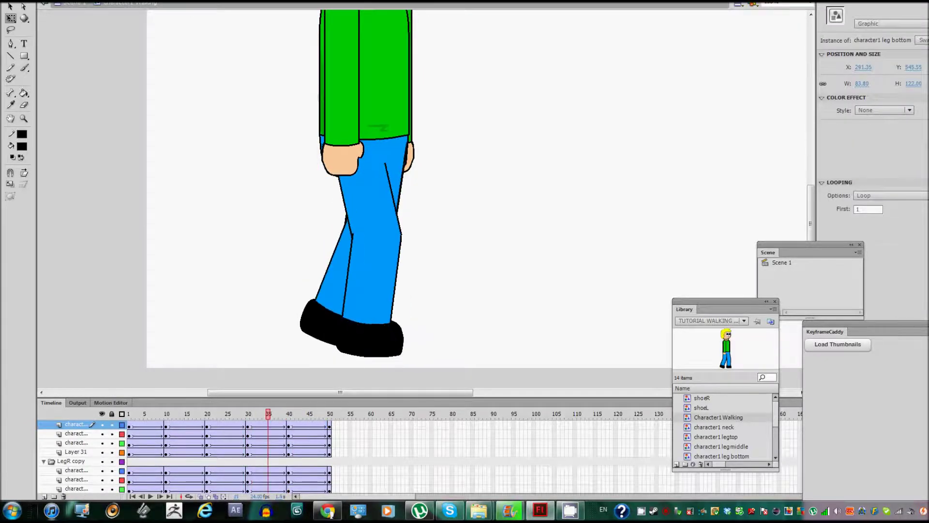
left_click(288, 414)
key("ctrl+shift+a")
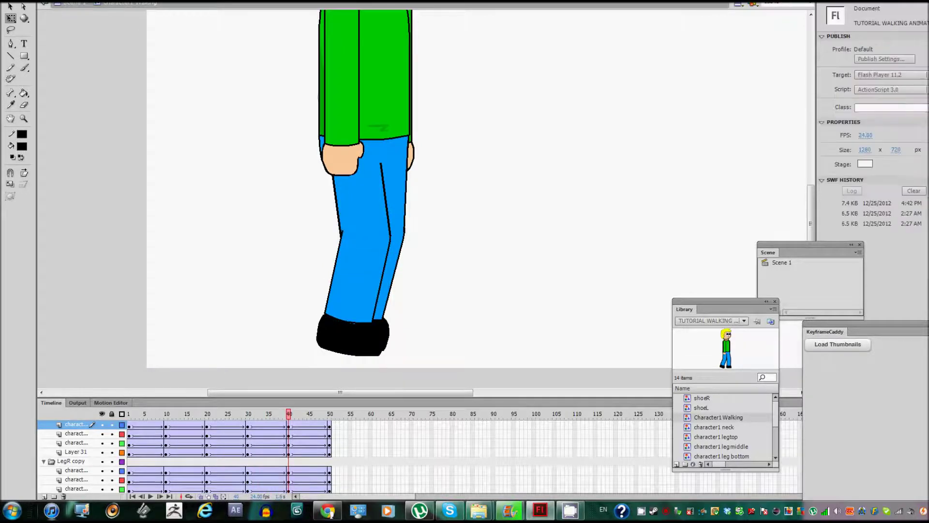
left_click_drag(384, 338, 320, 310)
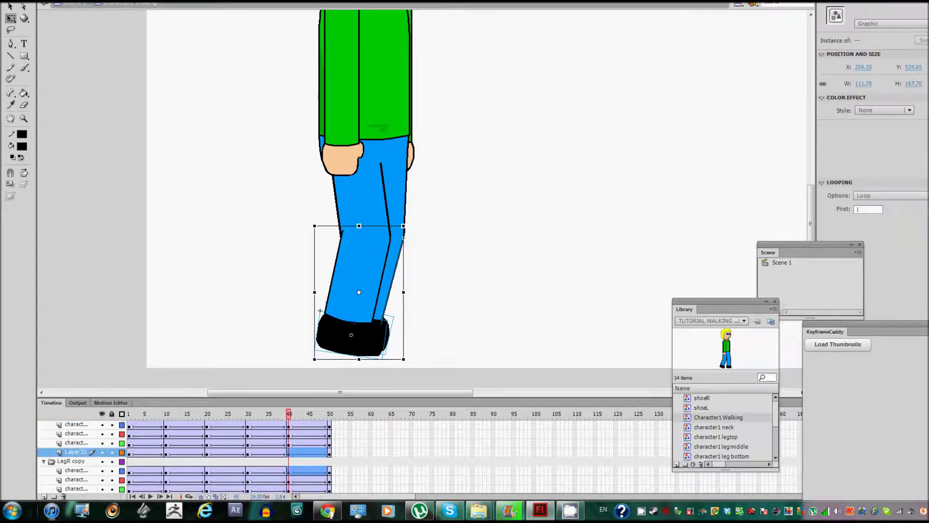
left_click_drag(319, 311, 348, 325)
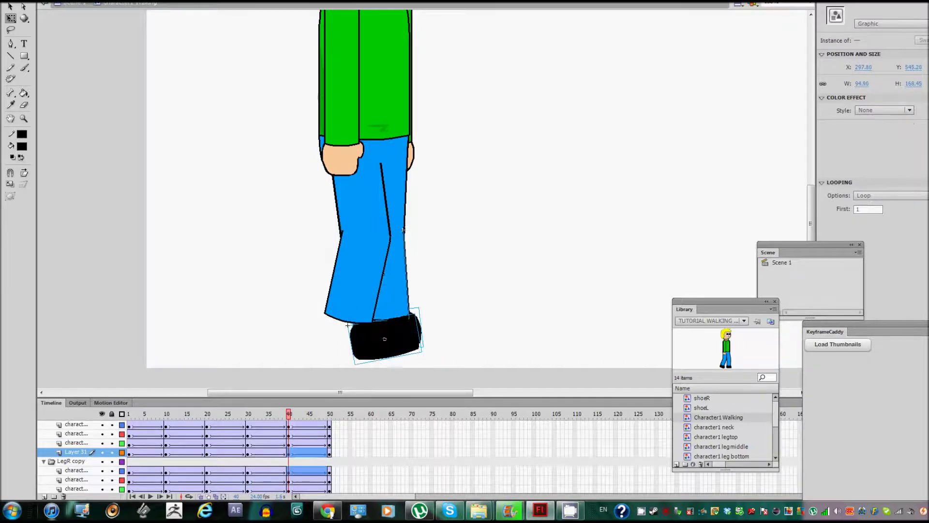
key("ctrl+z")
key("ctrl+shift+a")
- Hide all layers except those in the LegR copy folder to isolate that leg at frame 40
left_click(368, 271)
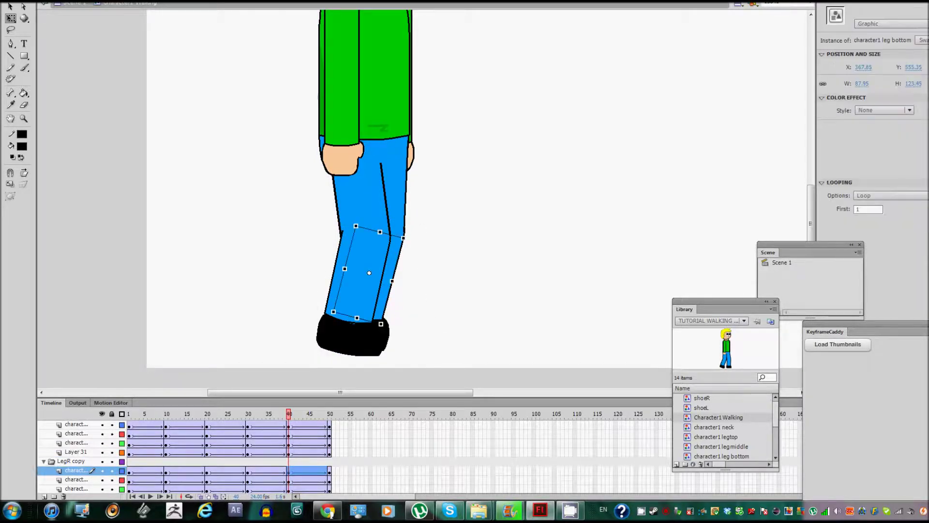
left_click(101, 414)
left_click(102, 461)
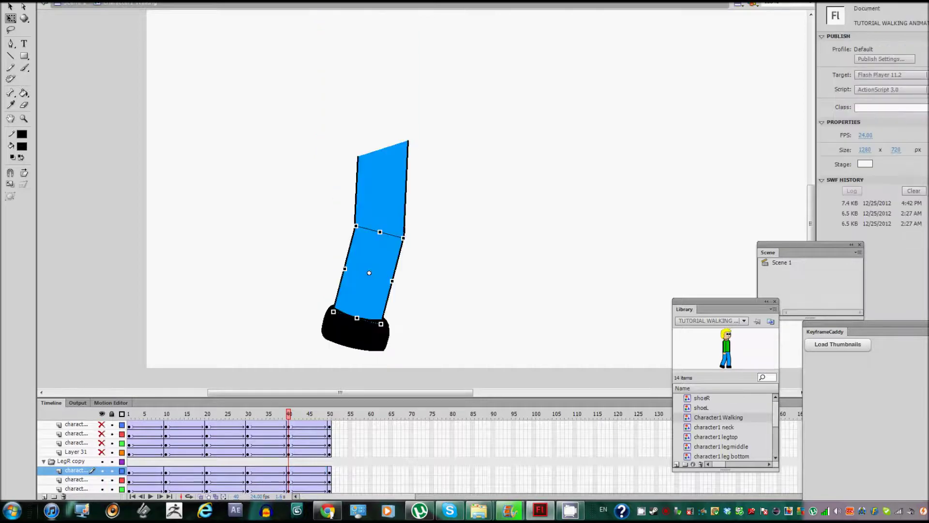
- Rotate the LegR copy lower leg and shoe backward around the knee and swing the whole leg slightly forward around the hip
left_click_drag(390, 355, 327, 302)
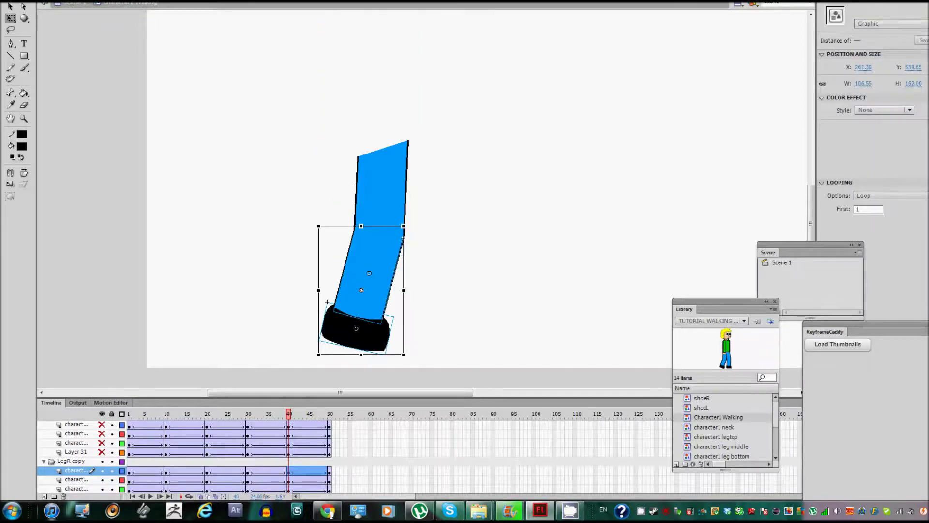
mouse_move(319, 355)
left_mouse_down()
mouse_move(333, 361)
mouse_move(304, 346)
left_mouse_up()
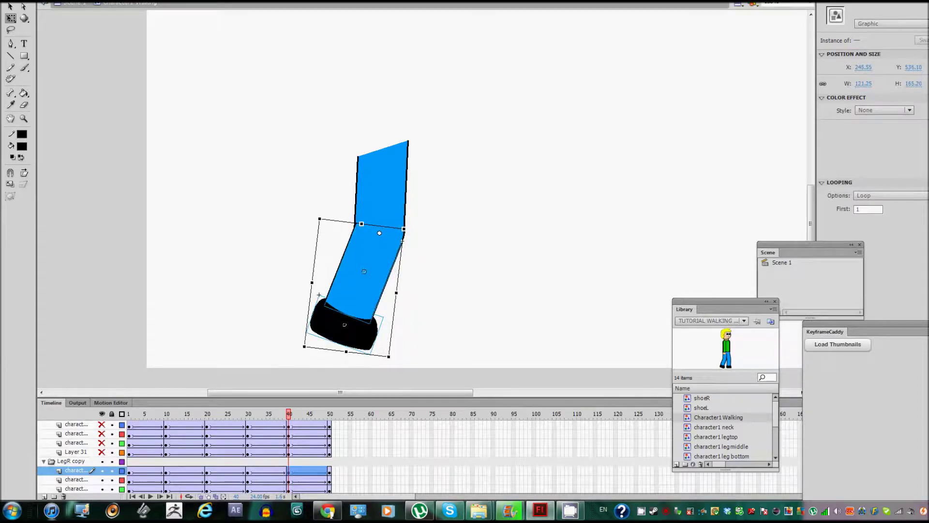
left_click(403, 240)
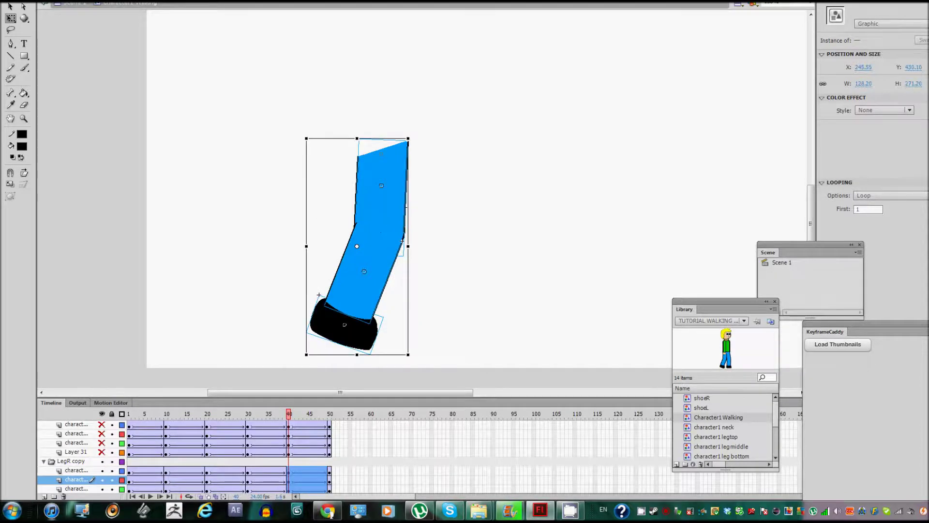
left_click_drag(306, 138, 306, 156)
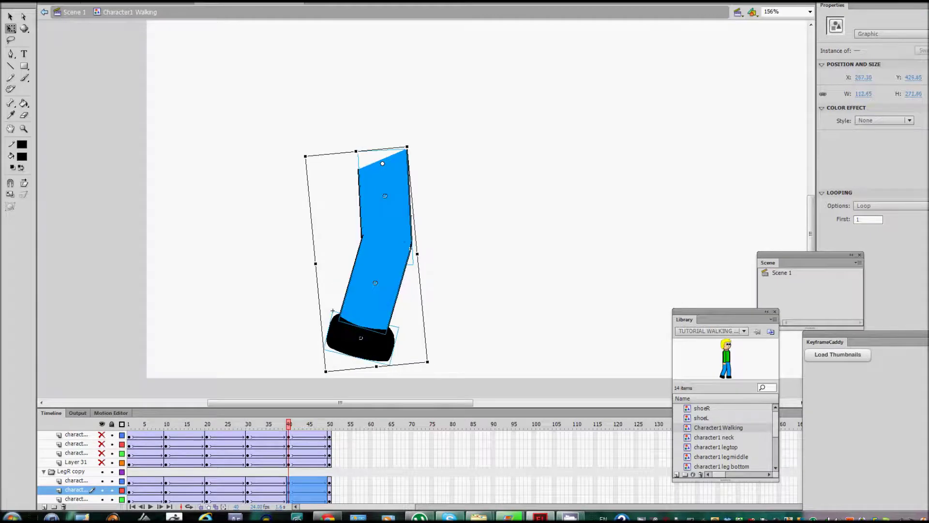
- Rotate the LegR copy lower leg and shoe forward around the knee until the leg is nearly straight, and show all layers again
left_click(75, 480)
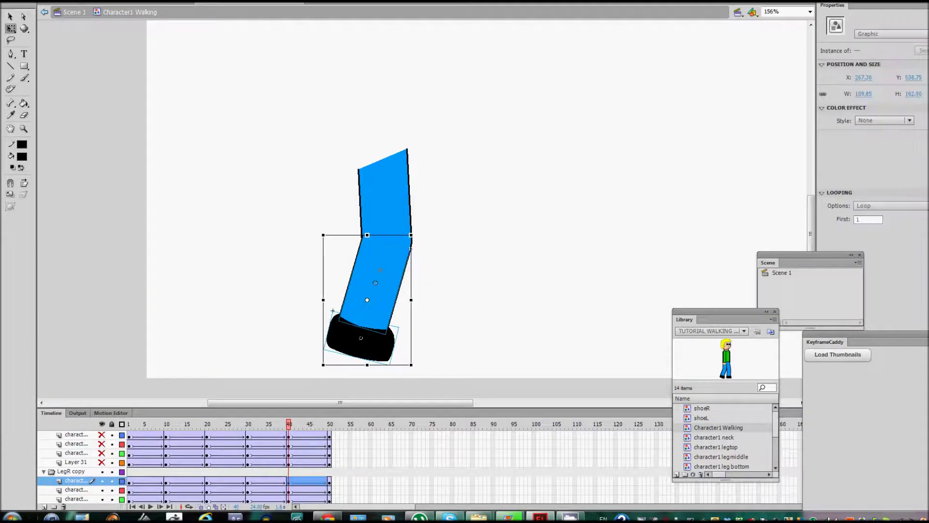
left_click_drag(333, 310, 352, 322)
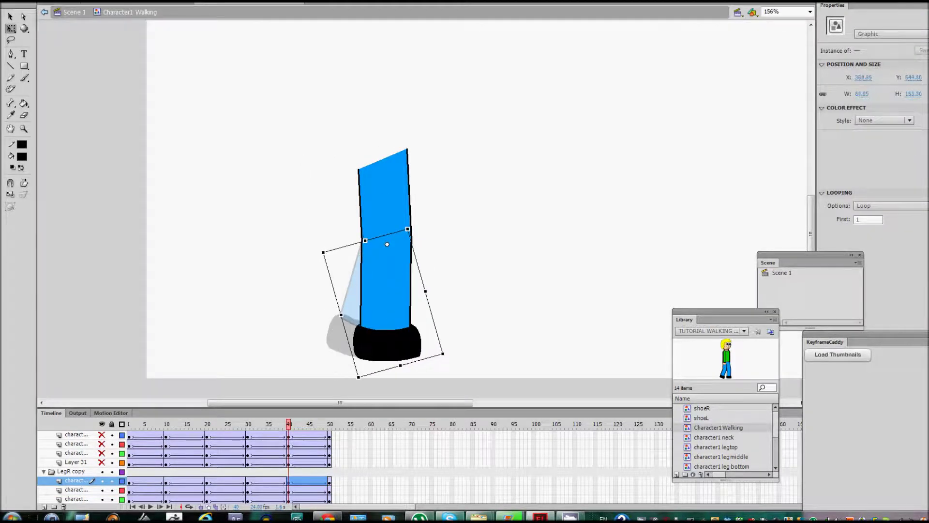
key("Escape")
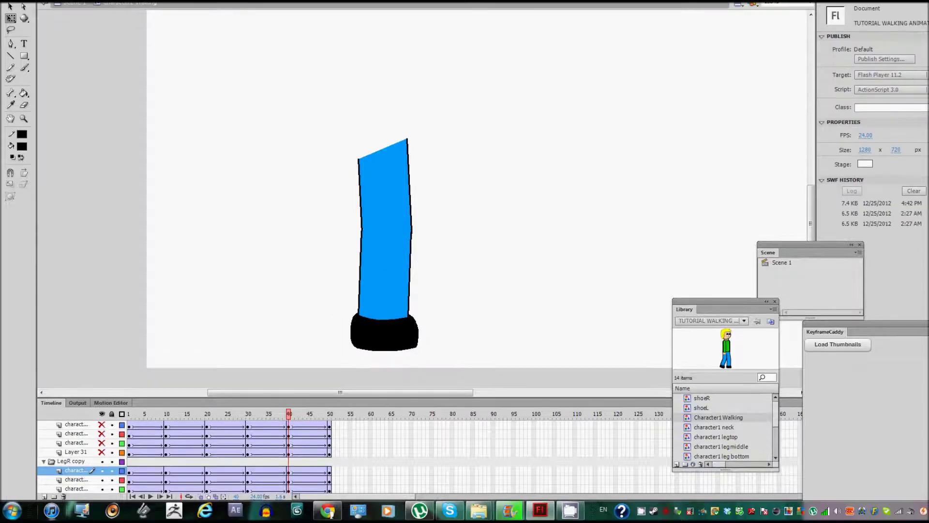
left_click(101, 480, "alt")
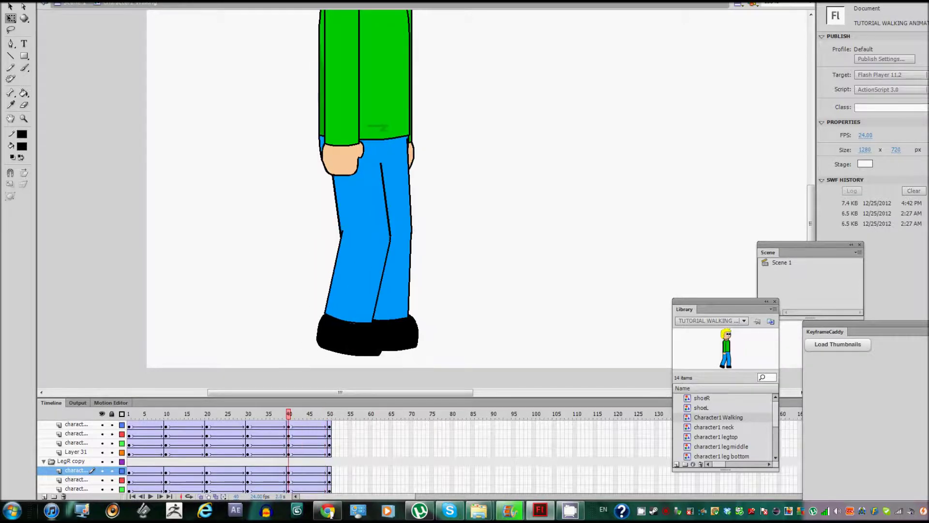
- Collapse the LegR folder and rotate the whole LegR leg backward around the hip at frame 40
left_click(358, 271)
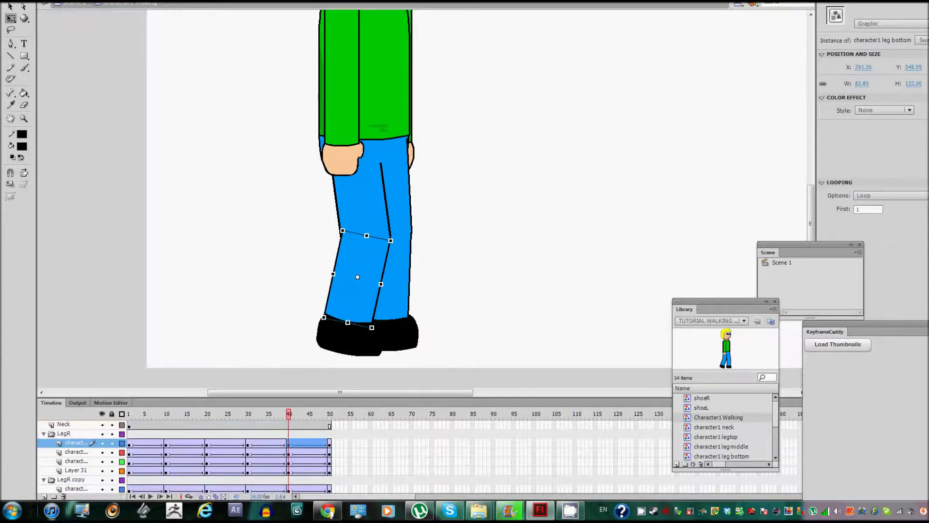
left_click(64, 433)
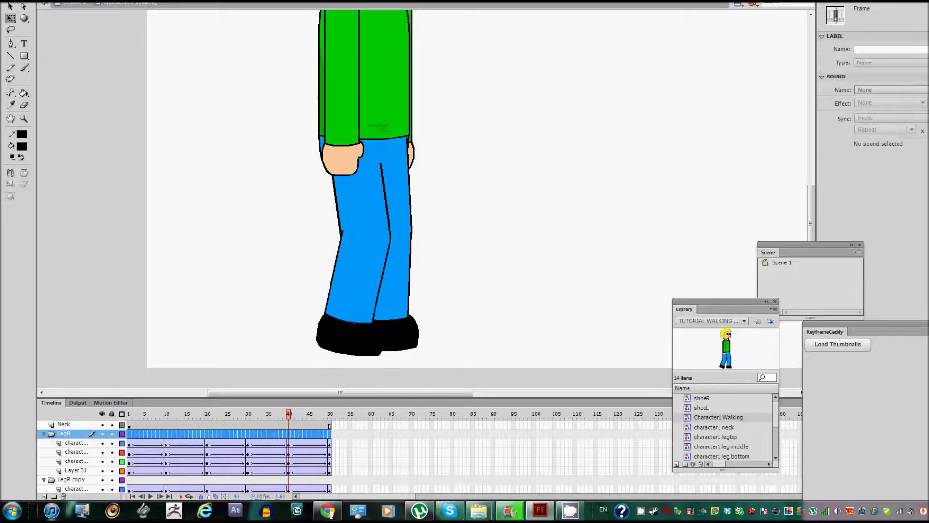
left_click(43, 433)
left_click(365, 201)
left_click_drag(353, 252, 360, 156)
left_click_drag(314, 360, 280, 339)
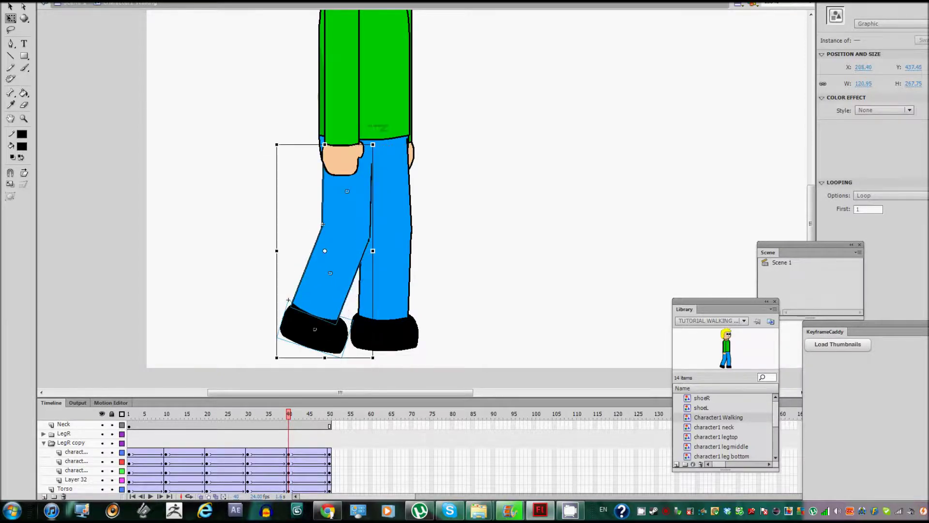
- Select the whole LegR leg at frame 40 and shift it slightly forward
mouse_move(288, 414)
left_mouse_down()
mouse_move(232, 413)
mouse_move(329, 414)
mouse_move(249, 414)
mouse_move(330, 414)
mouse_move(289, 414)
left_mouse_up()
left_click(330, 271)
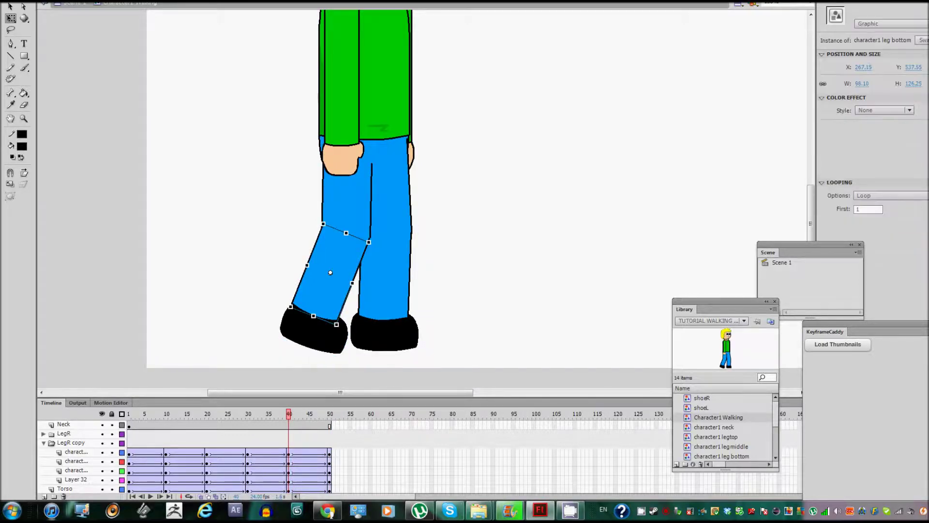
left_click(63, 433)
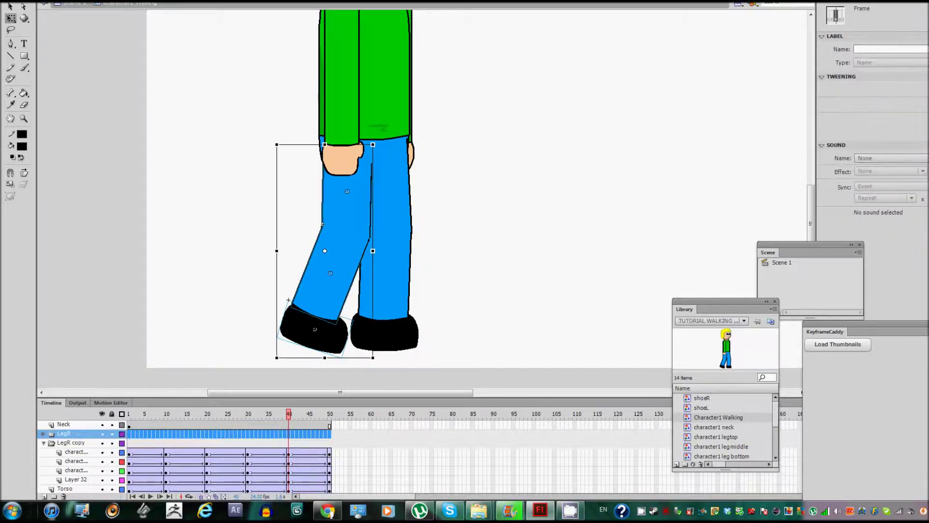
left_click_drag(330, 242, 336, 241)
left_click(388, 291)
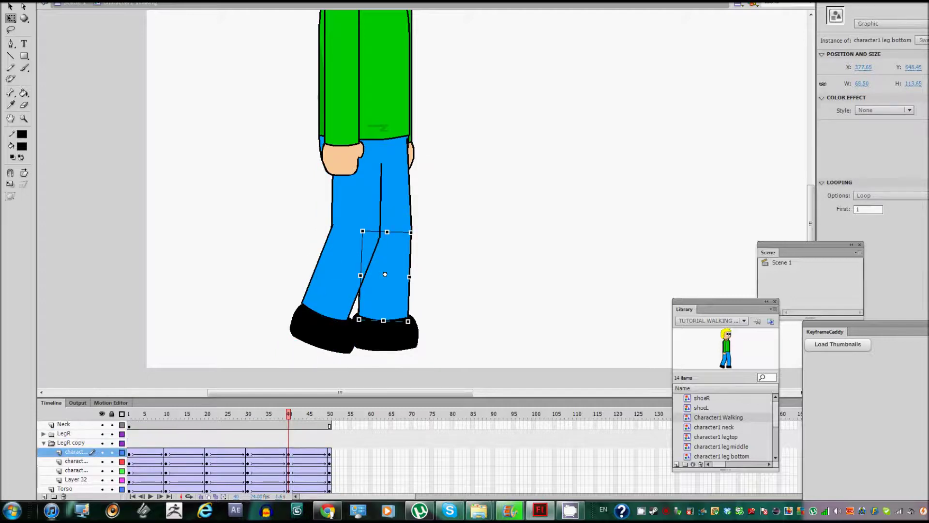
- Play back the walk and move the LegR copy leg slightly up and forward at frame 40
key("Return")
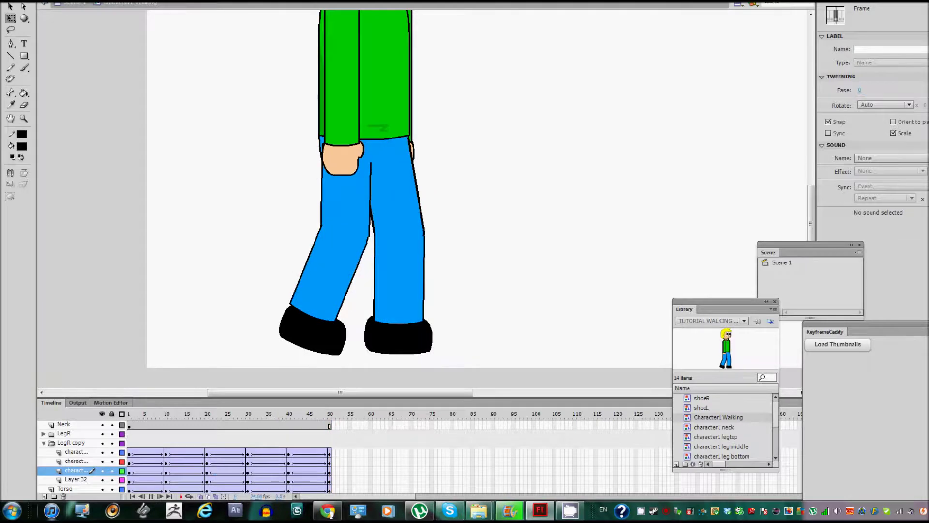
key("Return")
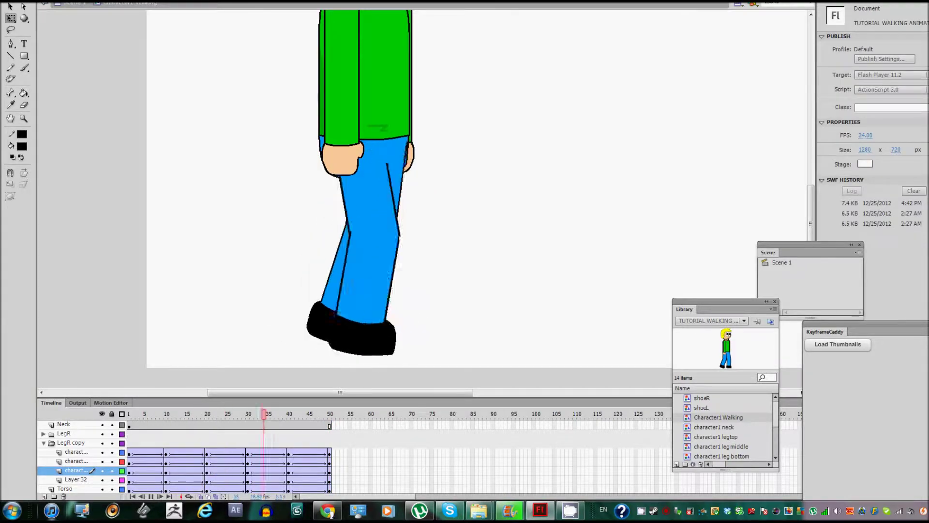
key("Return")
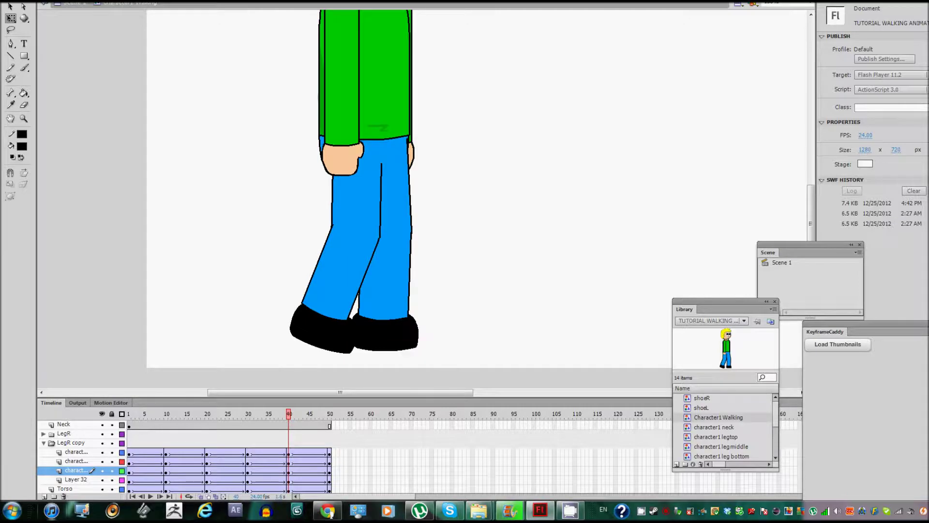
left_click(387, 218)
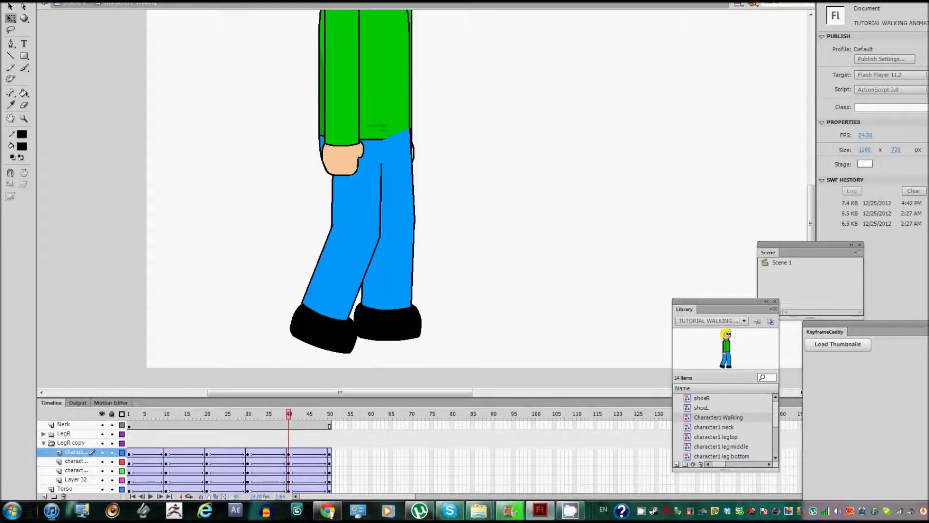
- Move the whole LegR leg slightly down at frame 40 and play back the walk
left_click(340, 272)
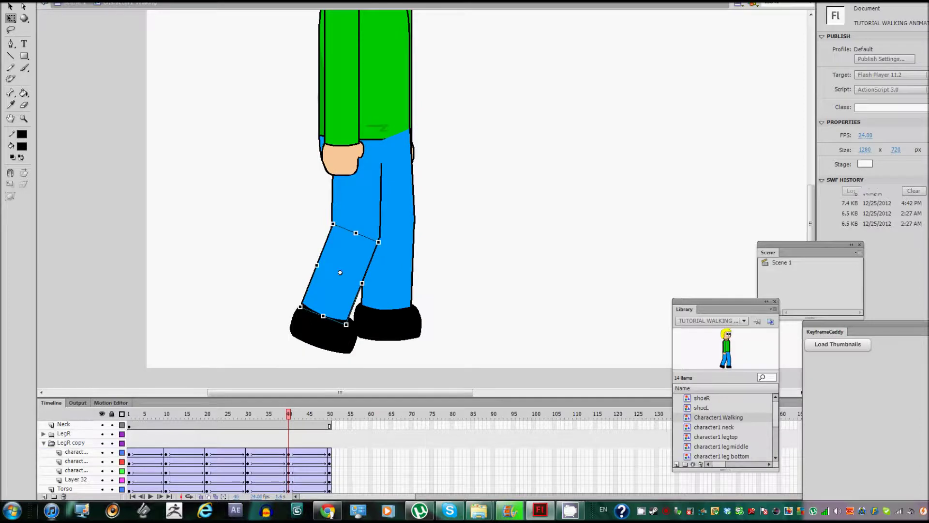
left_click(298, 307)
key("Return")
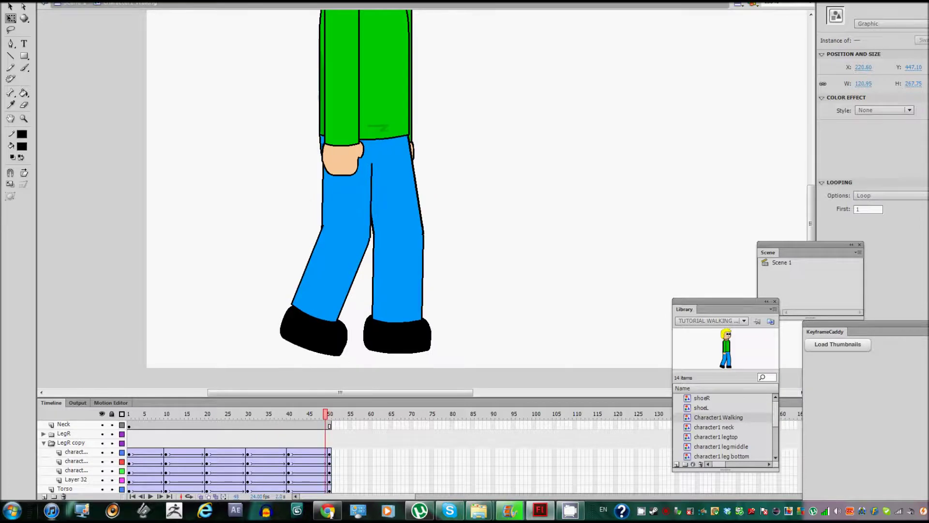
key("Return")
key("ctrl+shift+a")
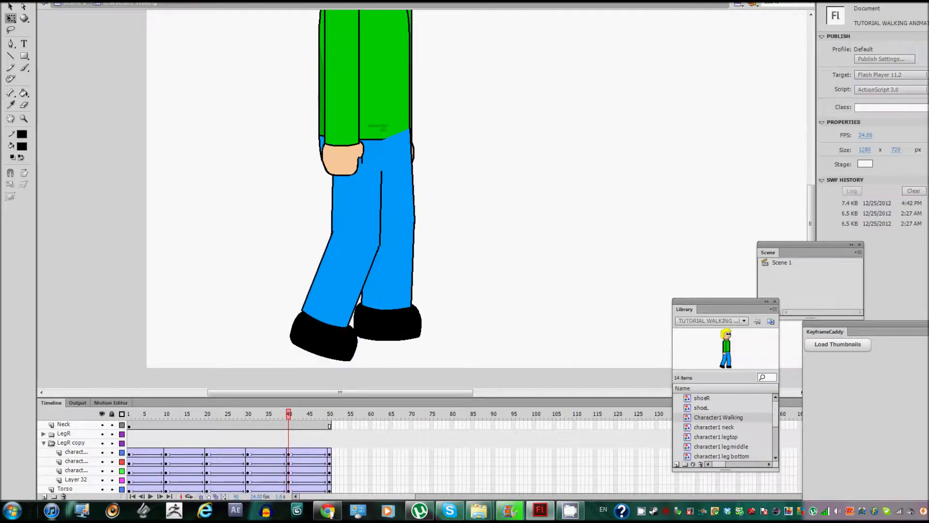
- Rotate the LegR copy lower leg and shoe backward around the knee at frame 40
left_click(363, 315)
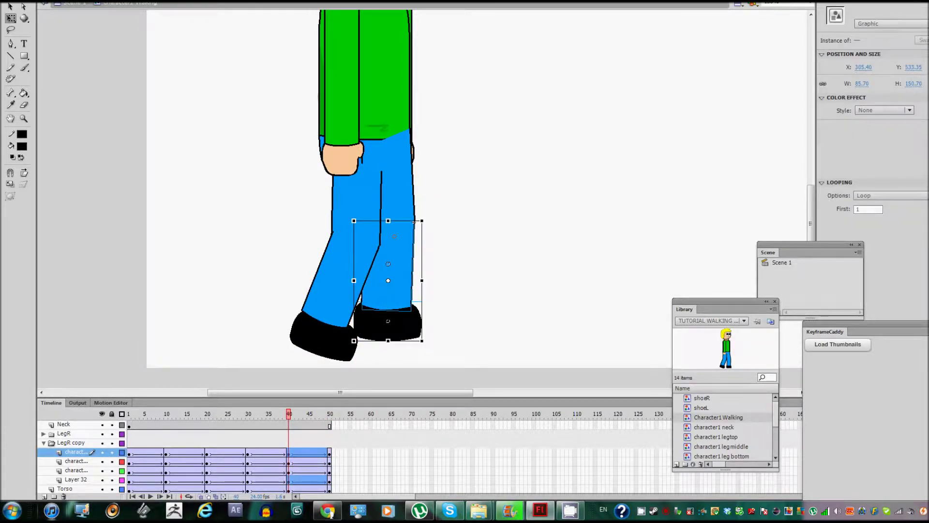
left_click_drag(423, 343, 406, 343)
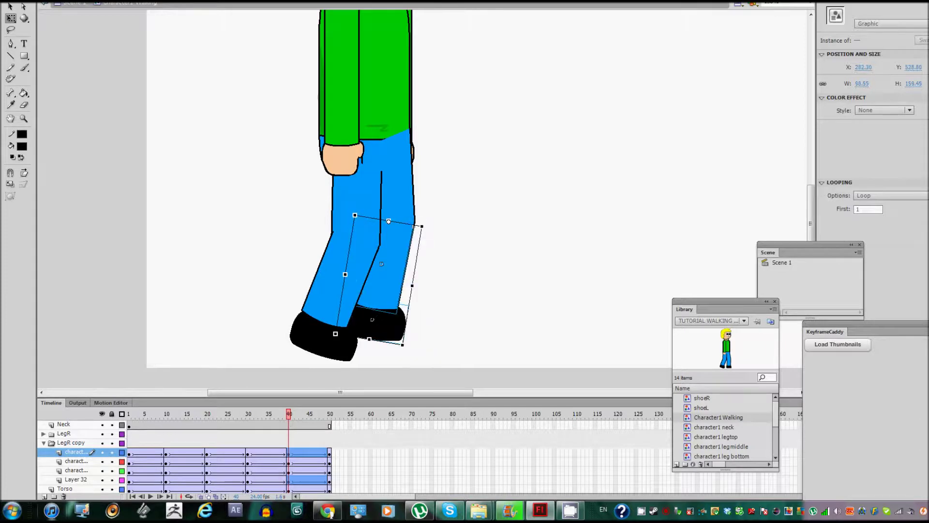
key("ctrl+shift+a")
- Select the whole LegR copy leg at frame 40, rotate it slightly forward and lower it a little
left_click(413, 225)
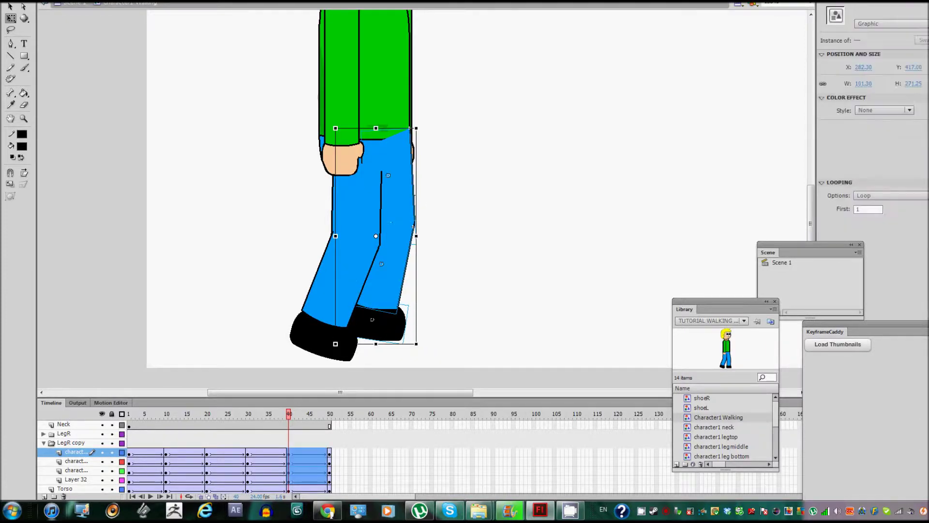
mouse_move(414, 225)
left_mouse_down()
mouse_move(426, 232)
mouse_move(416, 227)
left_mouse_up()
left_click_drag(400, 171, 400, 172)
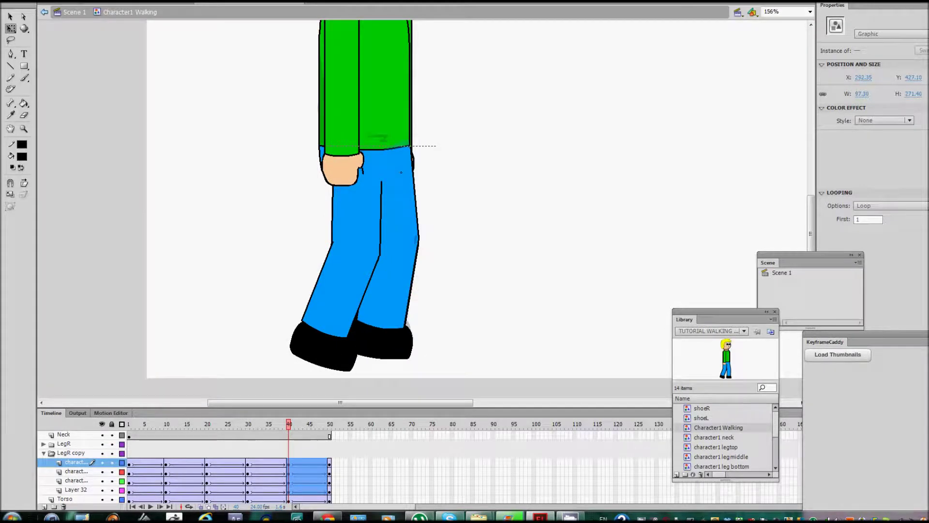
key("ctrl+shift+a")
- Step back and forth through the frames around frame 40 to examine how both legs move
scroll(411, 208, "up", 4)
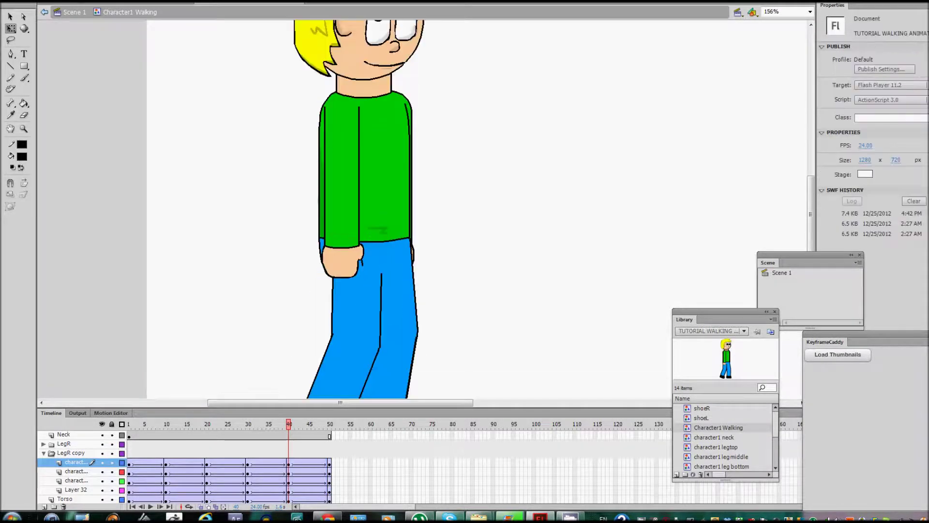
left_click(76, 471)
scroll(411, 208, "down", 4)
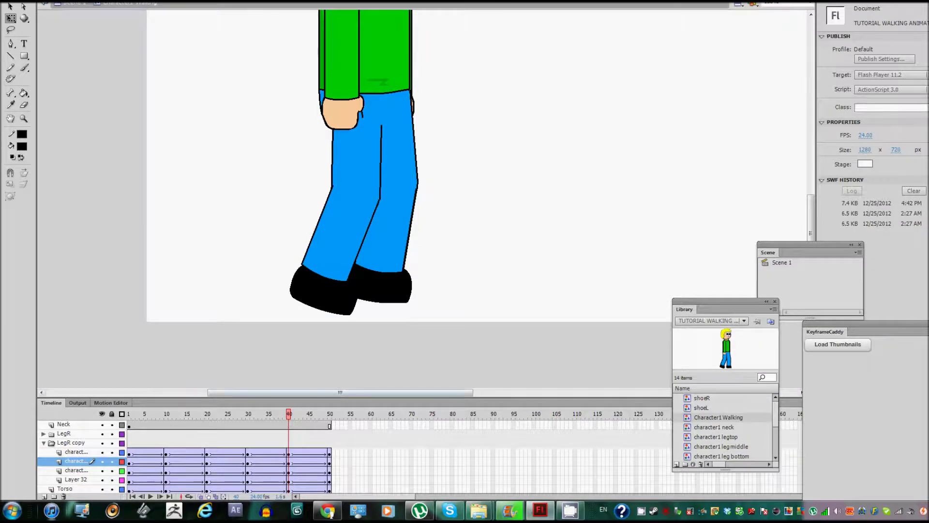
key("comma")
key("comma")
key("comma")
key("comma")
key("comma")
key("period")
key("period")
key("period")
key("period")
key("period")
key("period")
key("period")
key("period")
key("period")
key("period")
key("period")
key("period")
key("period")
key("period")
key("period")
key("comma")
key("comma")
key("comma")
key("comma")
key("comma")
key("comma")
key("comma")
key("comma")
key("comma")
key("comma")
- Nudge the LegR leg slightly forward and fine-tune the position of the LegR copy leg at frame 40
left_click(339, 230)
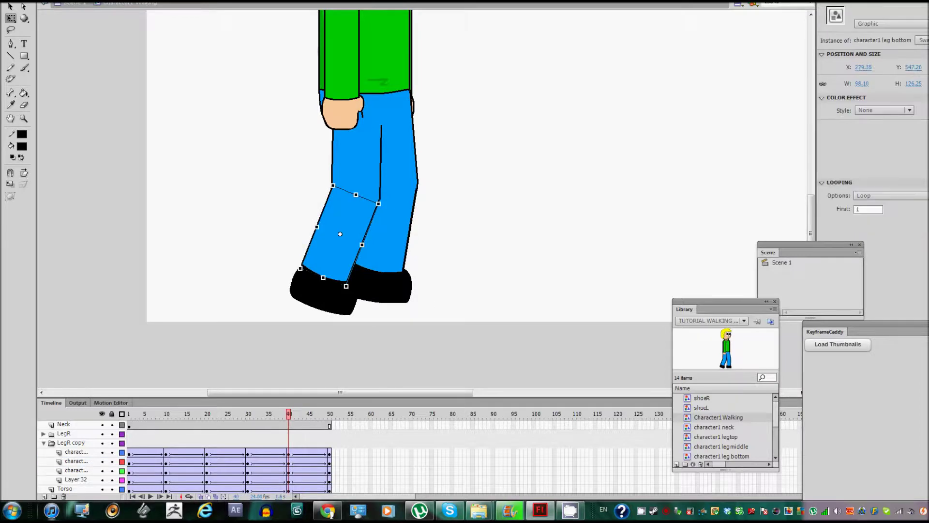
left_click(71, 442)
left_click(298, 262)
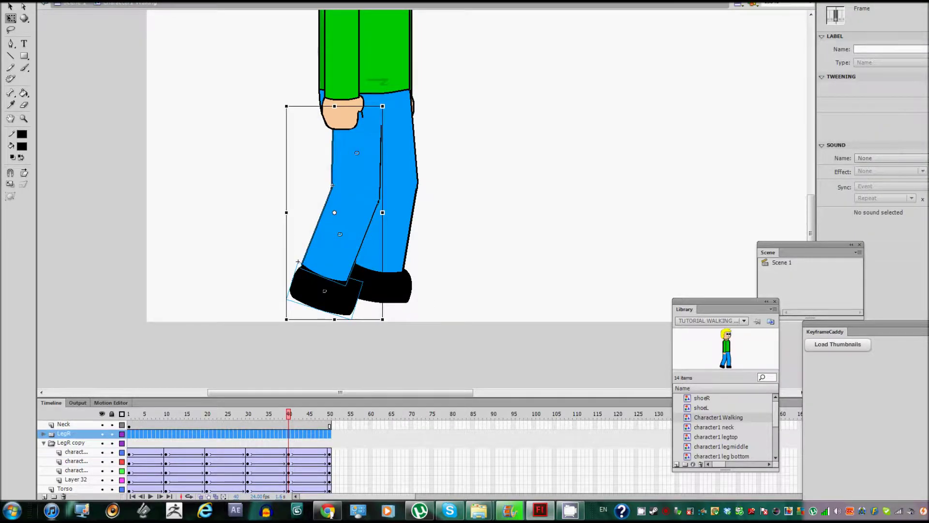
left_click(434, 290)
left_click_drag(433, 289, 395, 154)
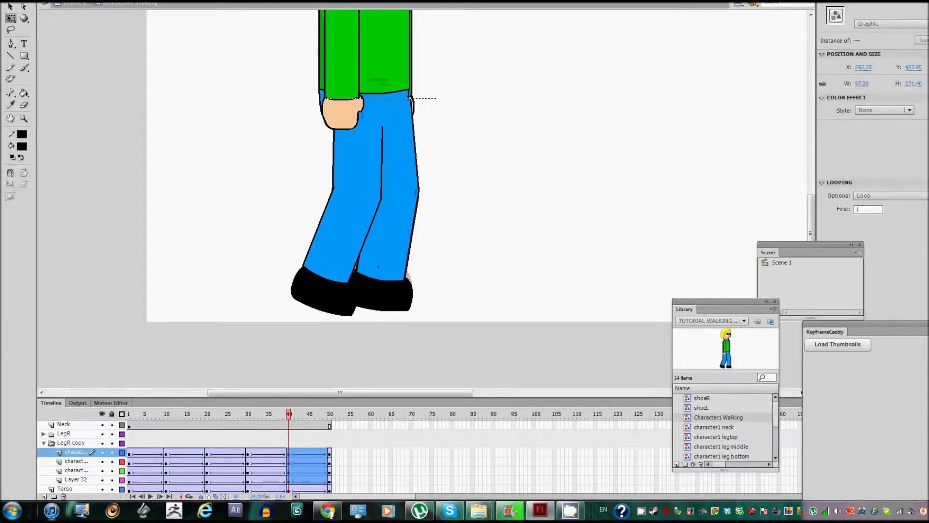
scroll(410, 228, "up", 2)
mouse_move(289, 413)
left_mouse_down()
mouse_move(271, 414)
mouse_move(296, 413)
mouse_move(251, 413)
mouse_move(289, 414)
left_mouse_up()
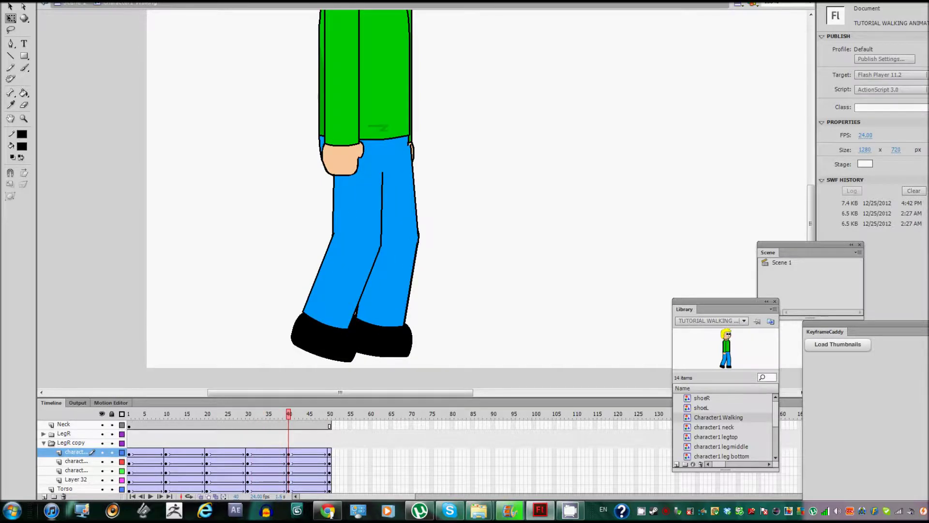
- Play back the walk several times with the whole character in view to examine the leg motion
key("z")
left_click(306, 28, "alt")
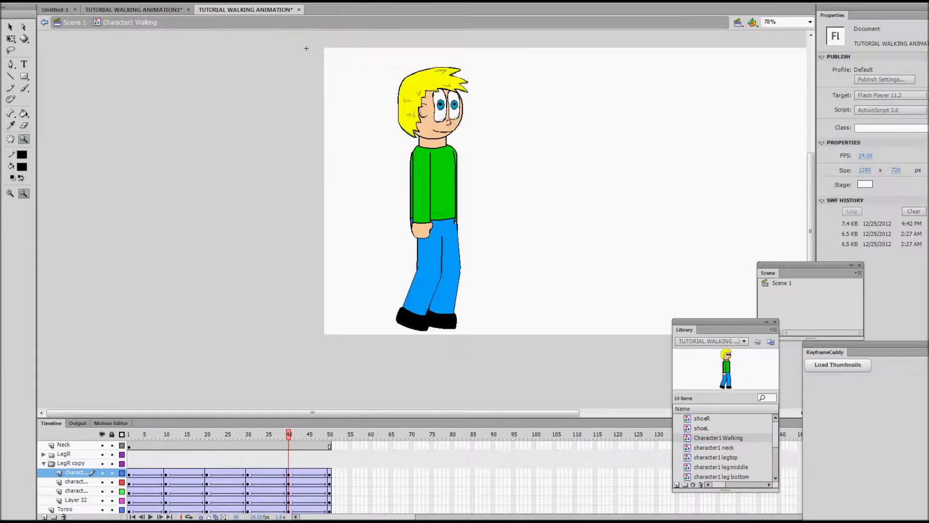
left_click_drag(306, 49, 306, 93)
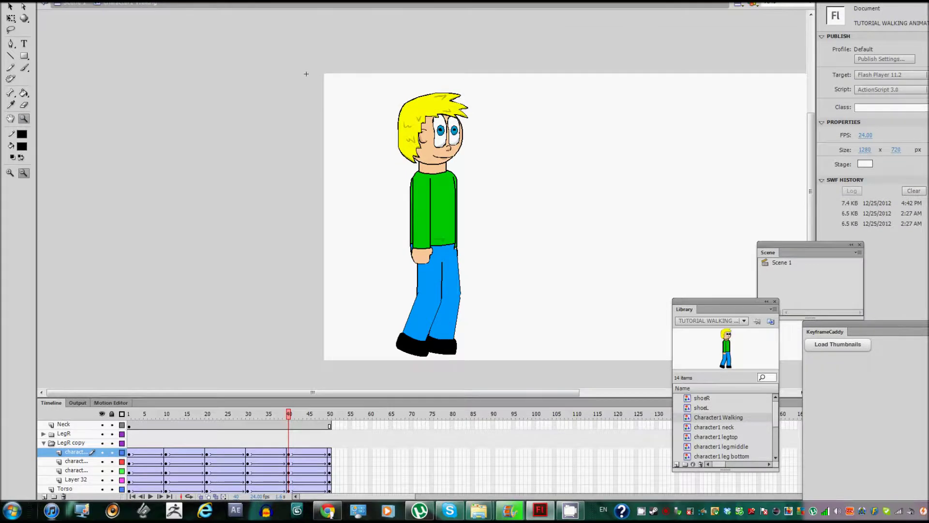
key("Return")
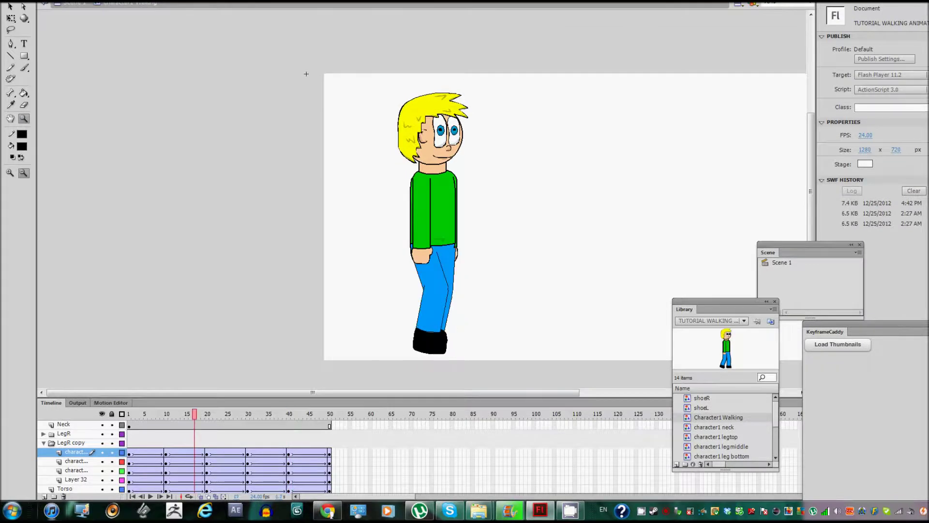
key("Return")
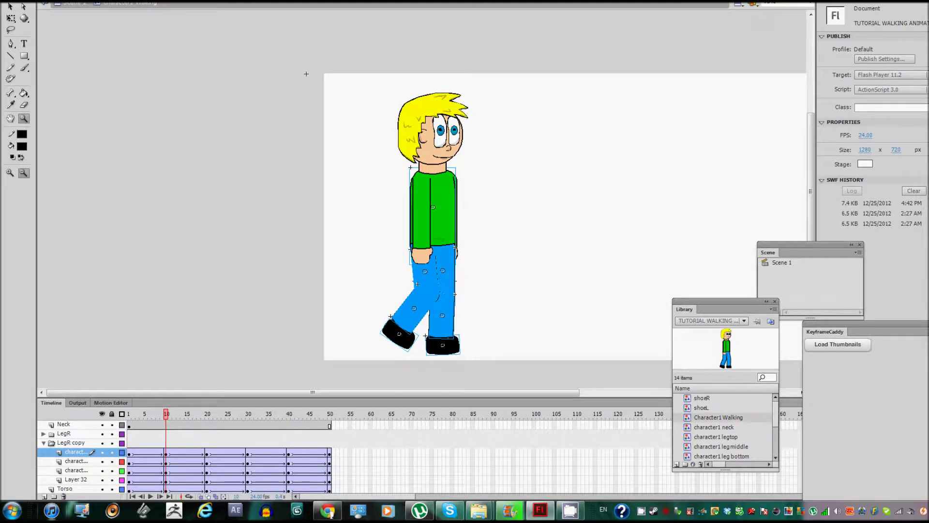
key("Return")
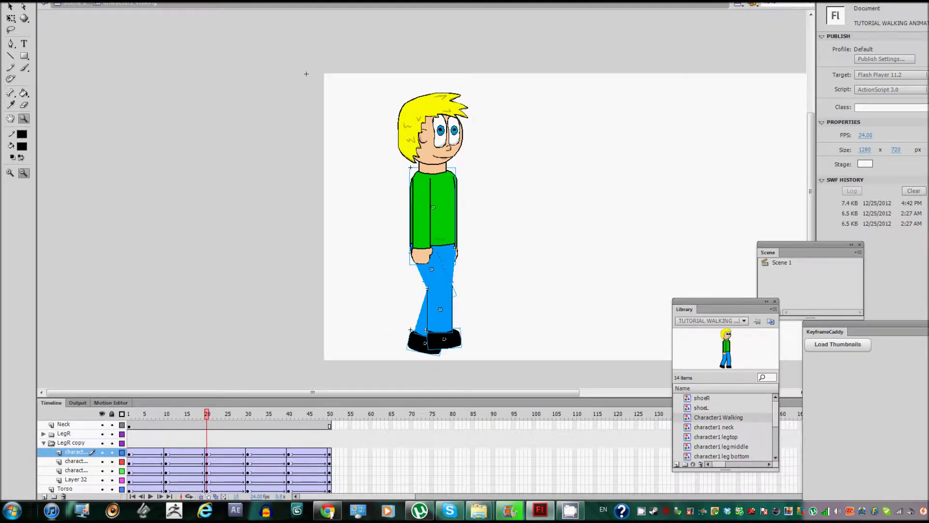
key("Return")
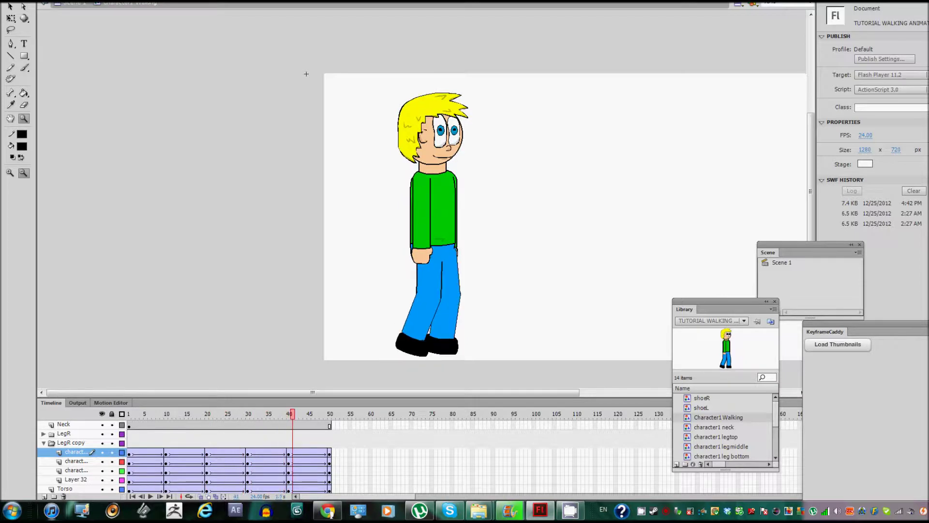
key("Return")
key("Return")
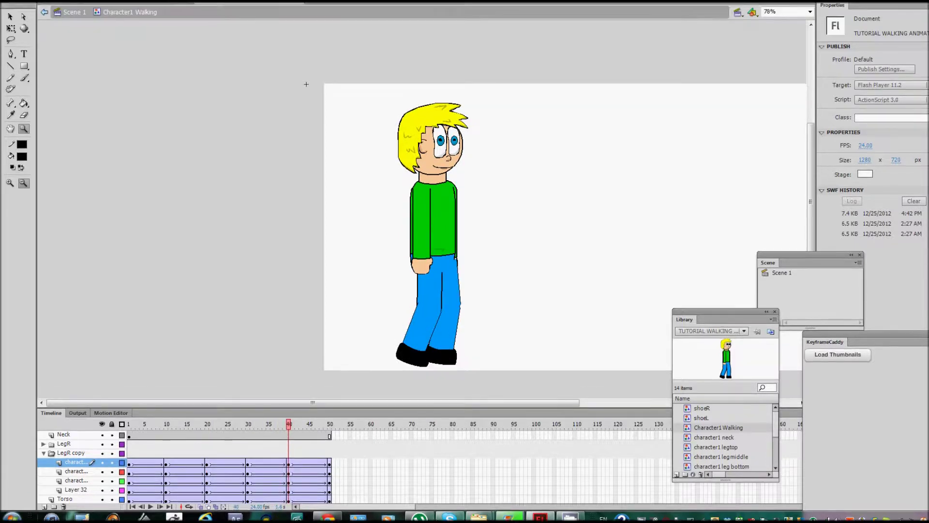
- Rotate the LegR copy leg forward around the hip and raise it slightly at frame 40, and adjust the LegR leg slightly forward
key("v")
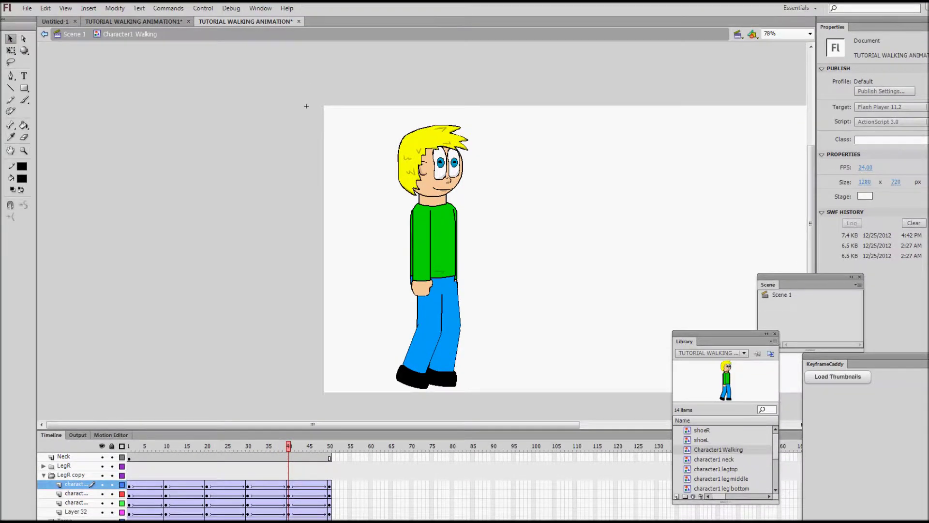
left_click_drag(289, 484, 328, 512)
key("q")
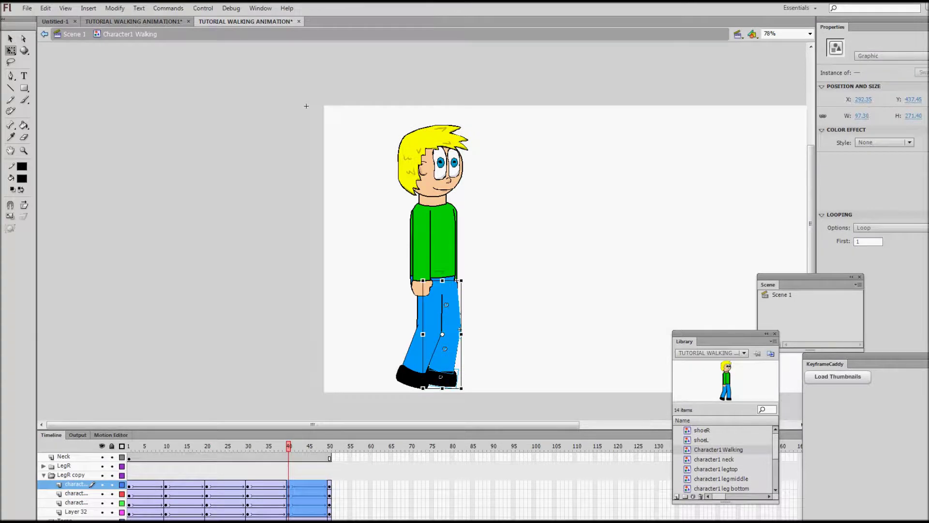
mouse_move(462, 390)
left_mouse_down()
mouse_move(480, 385)
mouse_move(473, 390)
left_mouse_up()
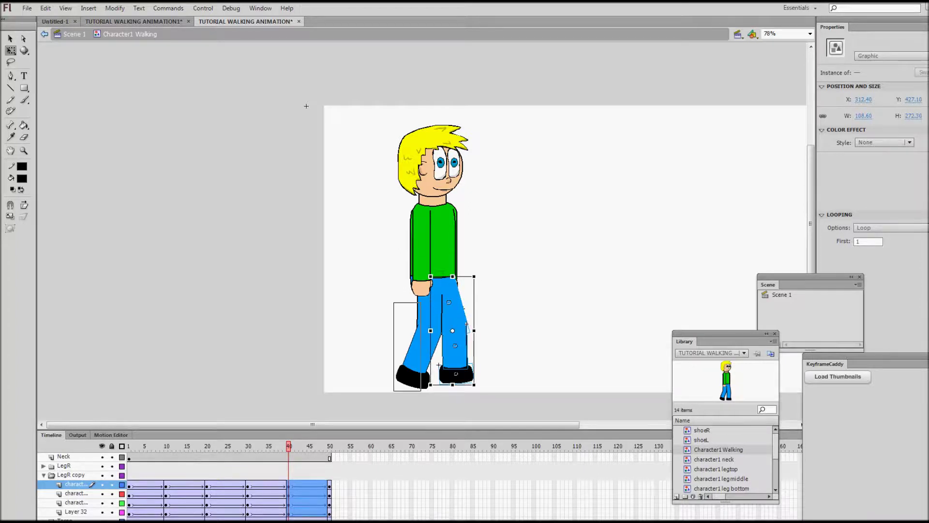
left_click(419, 339)
mouse_move(445, 393)
left_mouse_down()
mouse_move(454, 390)
mouse_move(442, 387)
left_mouse_up()
- Step through the frames before and after frame 40 to examine the transitions of both re-posed legs
key("comma")
key("comma")
key("comma")
key("comma")
key("comma")
key("period")
key("period")
key("period")
key("period")
key("period")
key("period")
key("period")
key("period")
key("period")
key("comma")
key("comma")
key("comma")
key("comma")
key("comma")
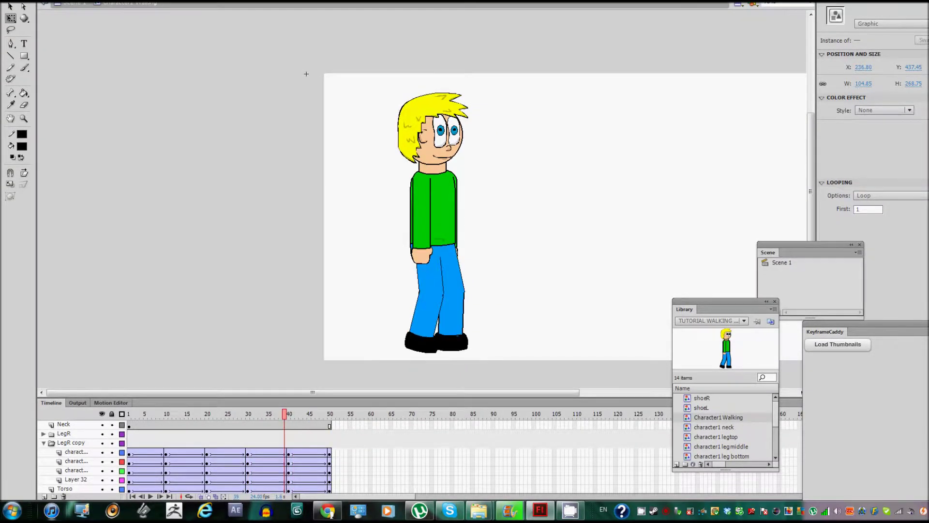
left_click(307, 74)
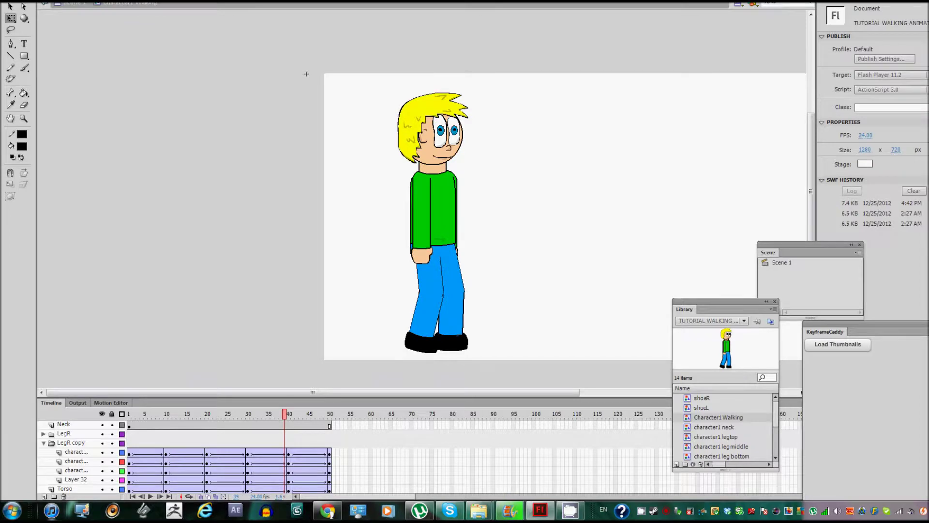
key("period")
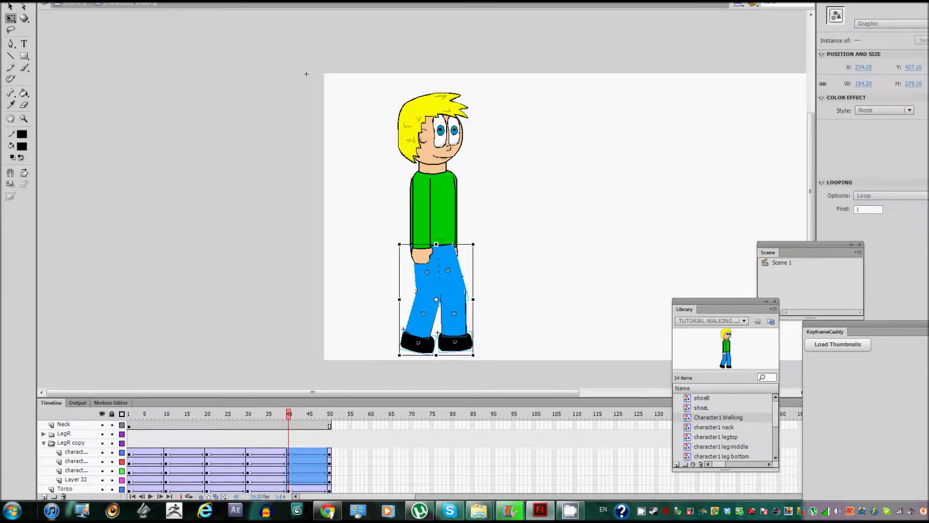
key("comma")
key("comma")
key("comma")
key("comma")
key("comma")
key("comma")
key("comma")
key("comma")
key("comma")
key("comma")
key("comma")
key("comma")
key("period")
key("period")
key("period")
key("period")
key("period")
key("period")
key("period")
key("period")
key("period")
key("period")
key("period")
key("period")
key("period")
key("period")
key("period")
key("period")
key("period")
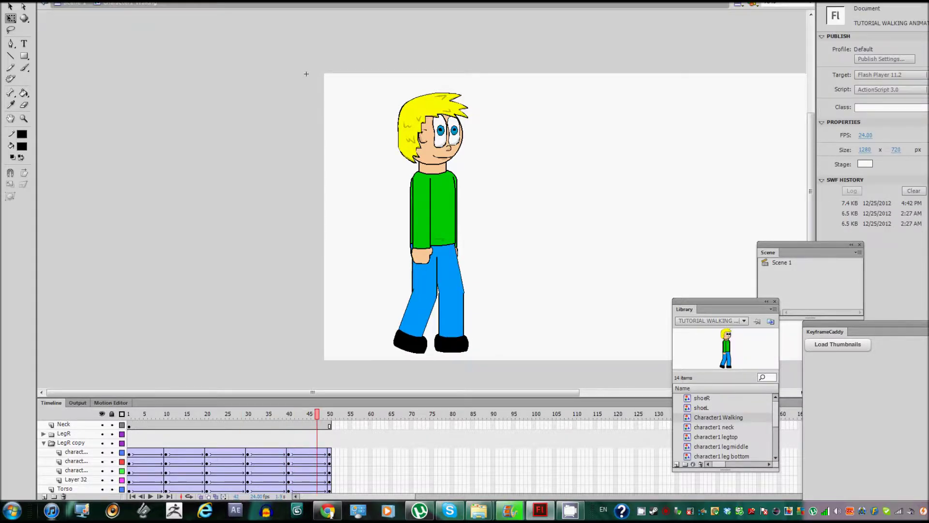
key("comma")
key("comma")
key("comma")
key("comma")
key("comma")
key("comma")
key("comma")
key("comma")
key("comma")
key("period")
key("period")
key("period")
key("period")
key("period")
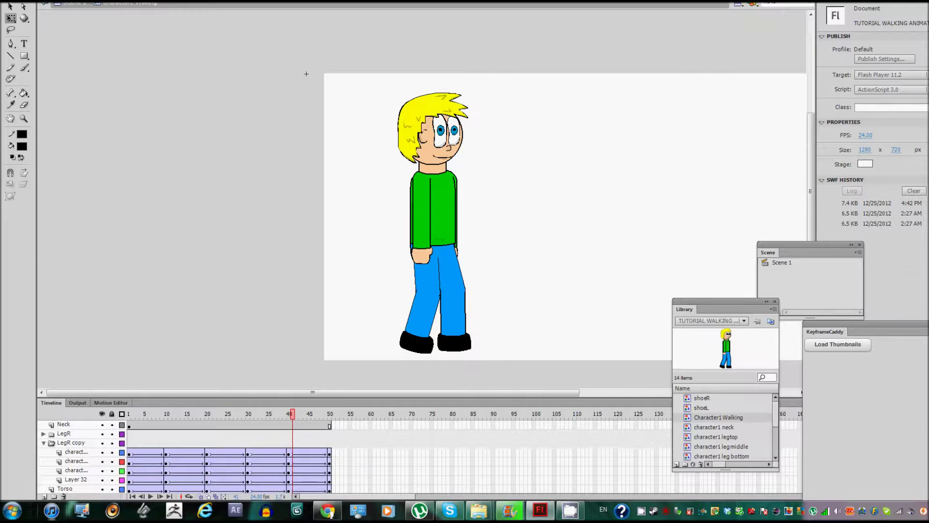
- Shift the whole LegR copy leg slightly backward at frame 40 and play back the walk
key("Tab")
key("Tab")
key("Tab")
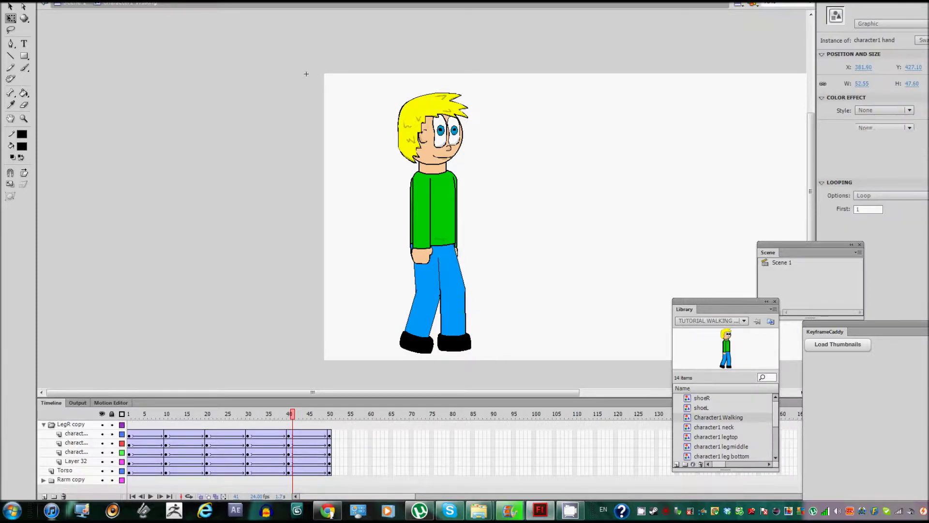
key("comma")
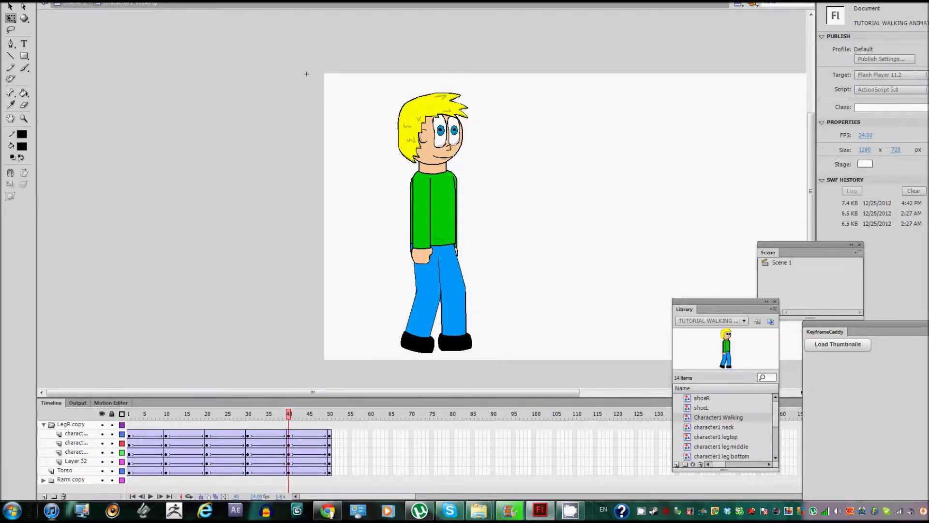
key("Tab")
key("Tab")
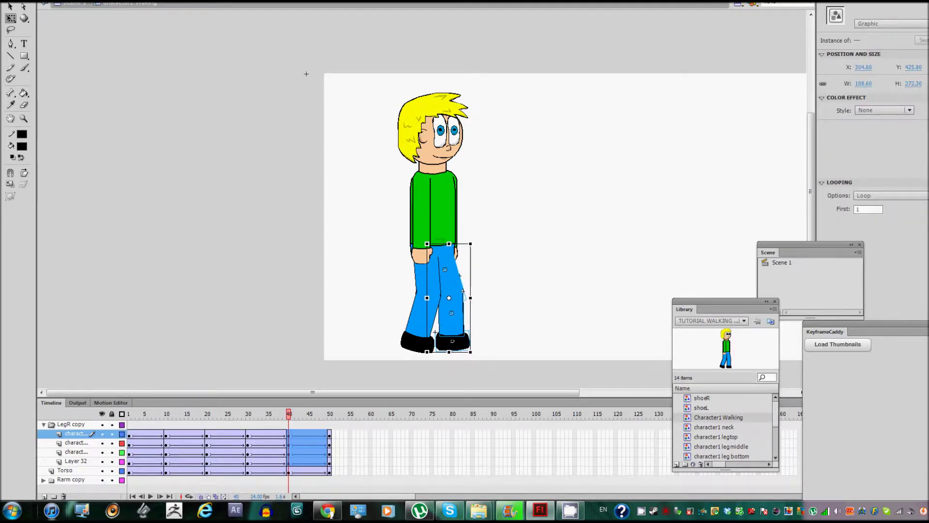
key("Tab")
key("Tab")
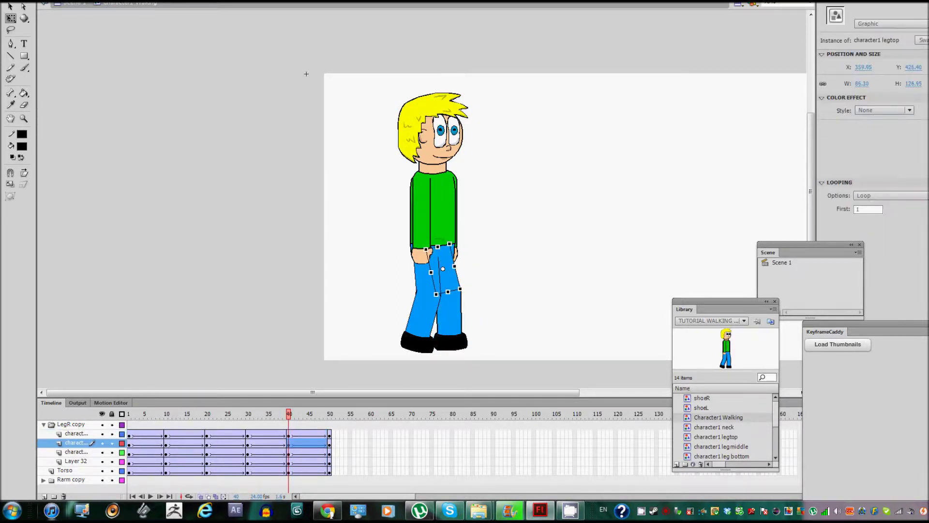
key("Tab")
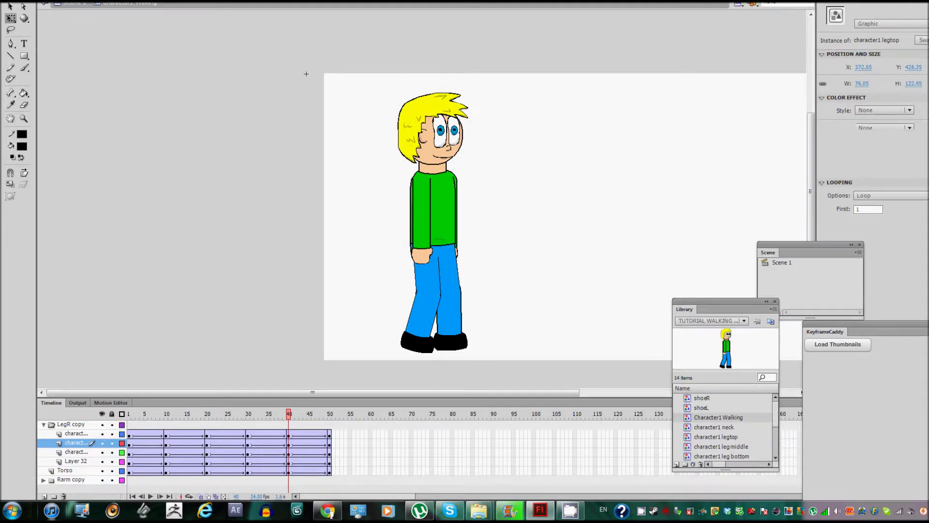
key("Tab")
key("Tab")
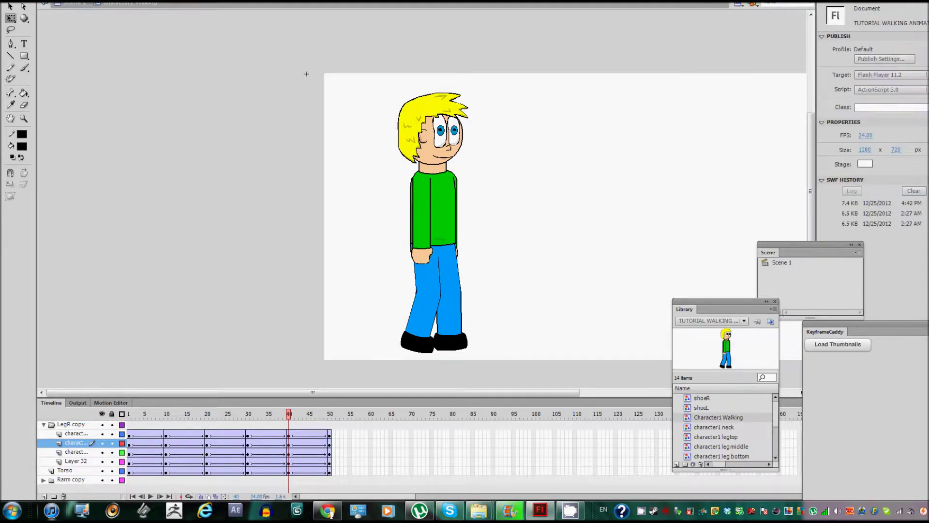
key("Return")
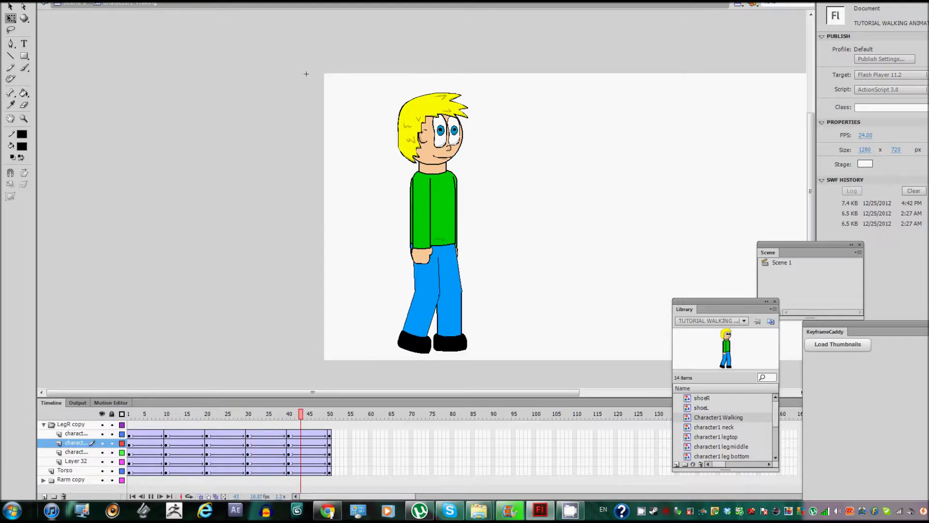
- Rotate the LegR copy leg's lower leg and shoe backward around the knee at frame 40, and rotate the whole leg forward around the hip
left_click_drag(297, 424, 247, 424)
key("Return")
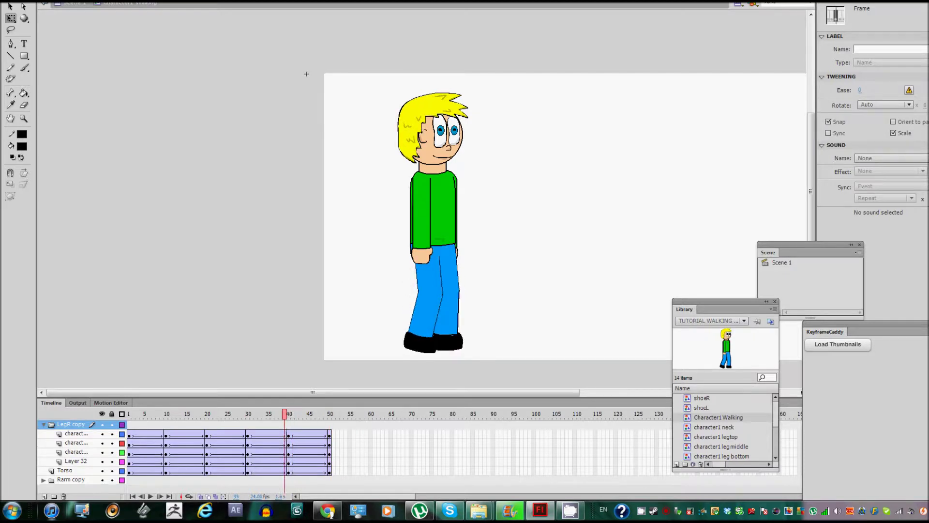
key("Return")
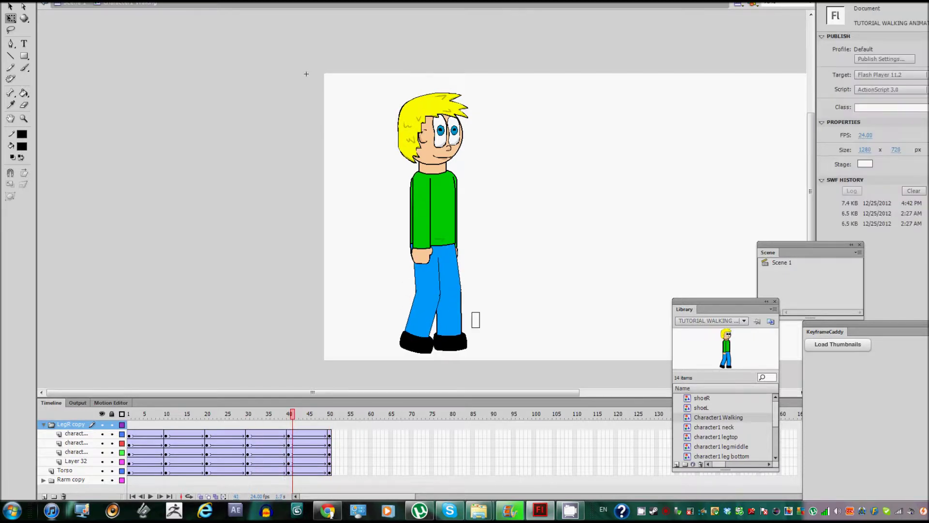
key("comma")
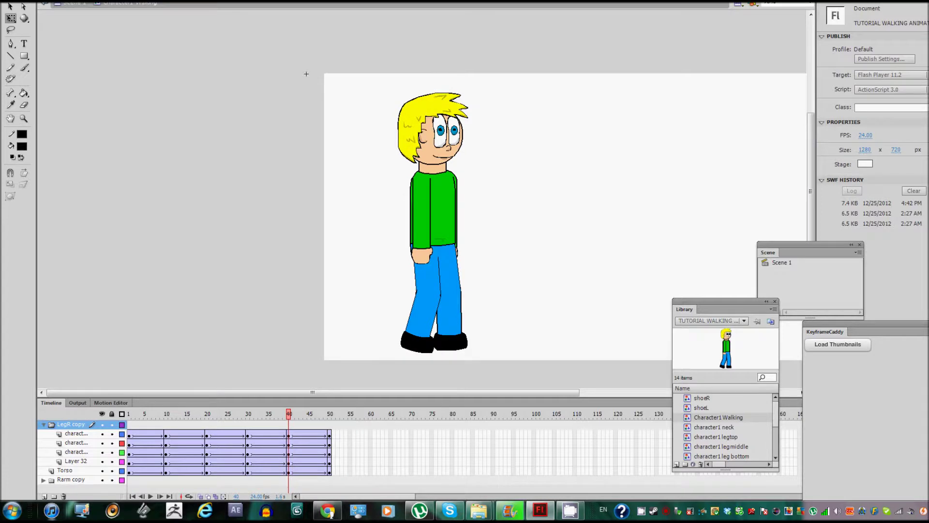
left_click(309, 434)
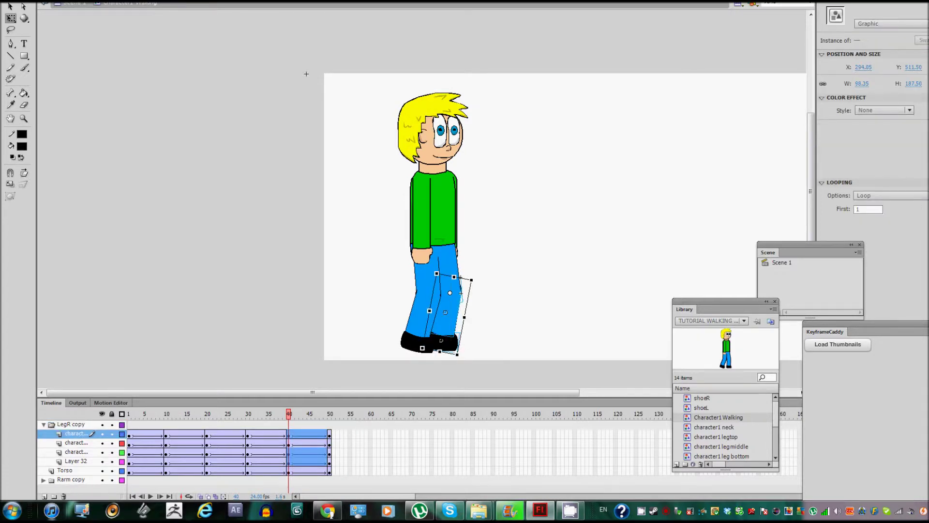
left_click(458, 245)
left_click(508, 271)
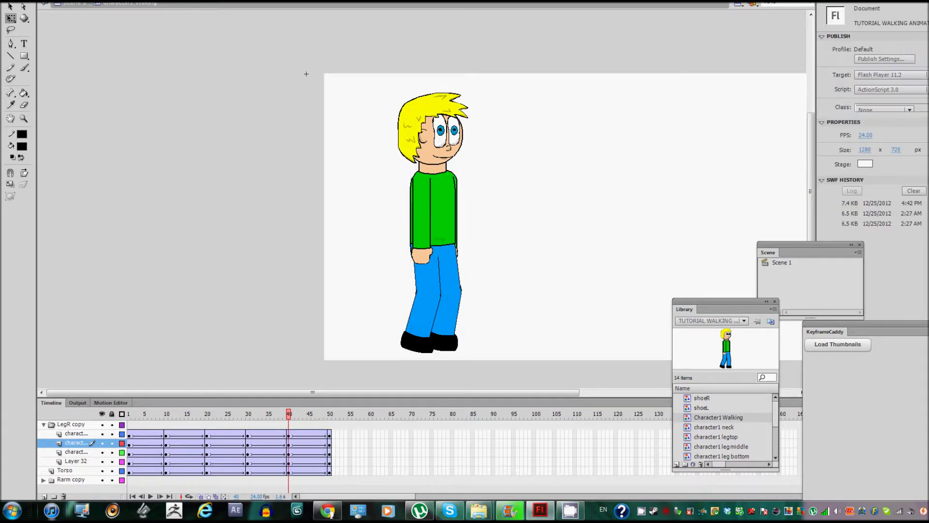
left_click(443, 267)
left_click_drag(464, 353, 474, 351)
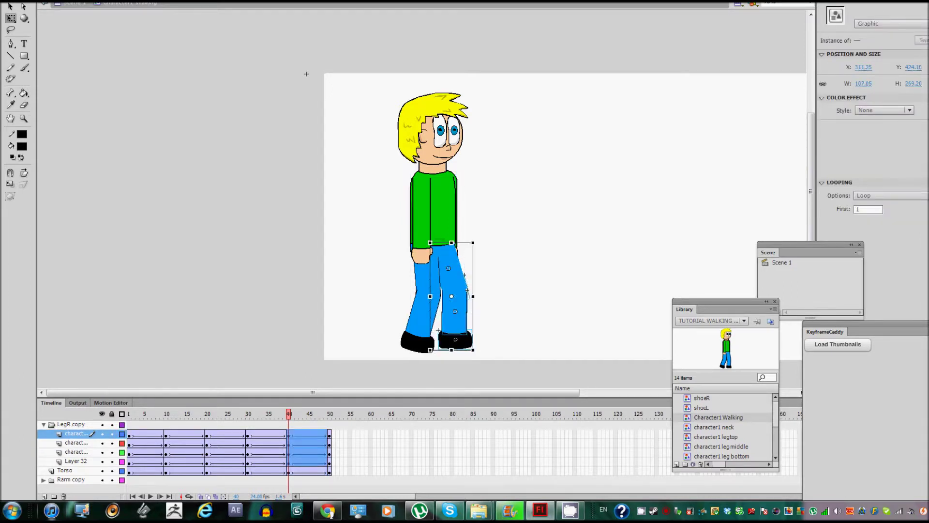
left_click(306, 74)
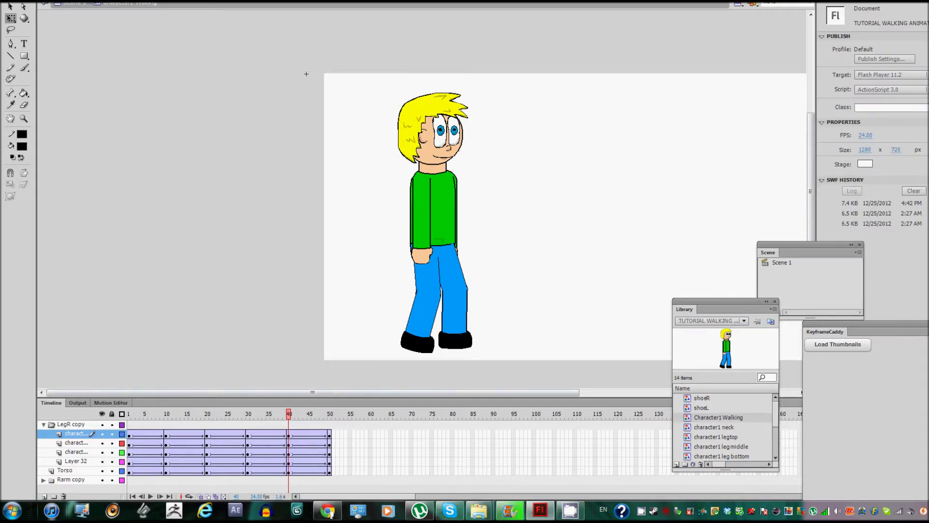
key("ctrl+z")
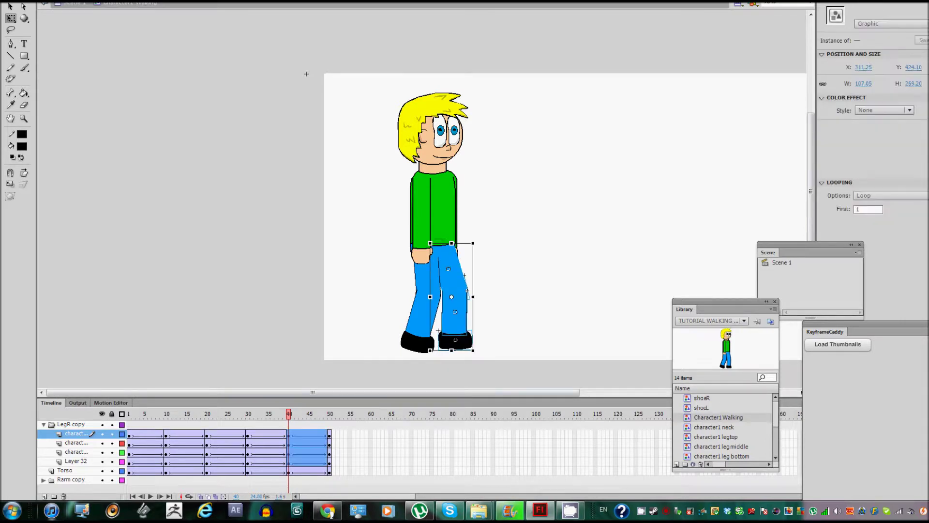
- Play back the walk and step through the frames around frame 40 to examine the re-posed LegR copy leg
left_click(306, 74)
left_click_drag(291, 426, 355, 438)
scroll(320, 457, "down", 1)
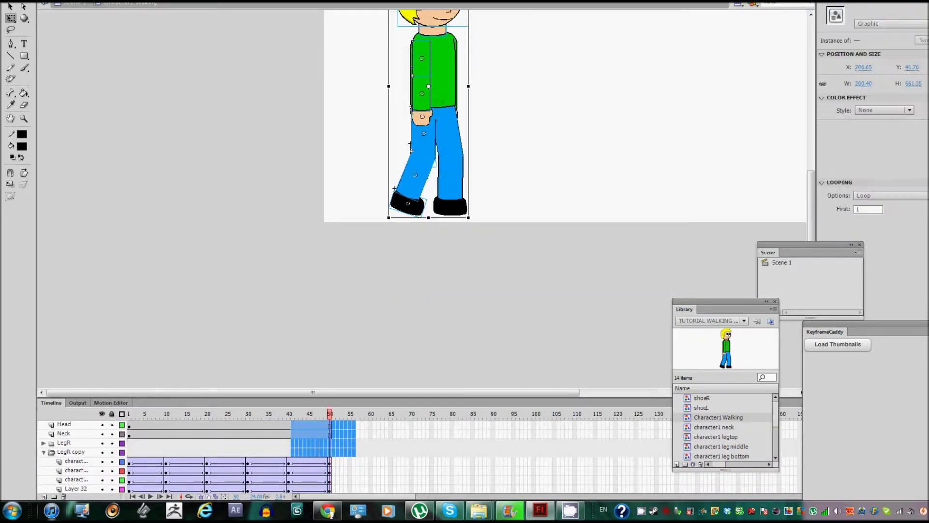
key("Return")
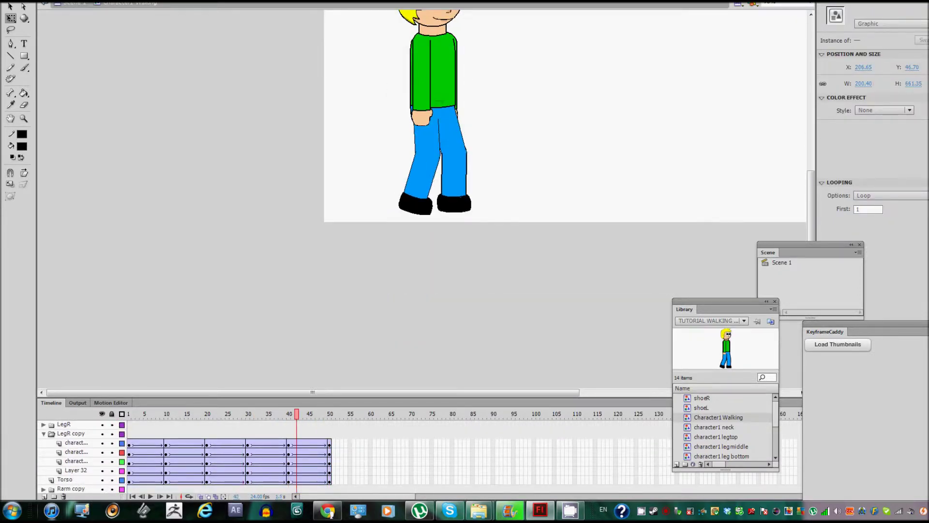
left_click(306, 27)
scroll(307, 28, "up", 3)
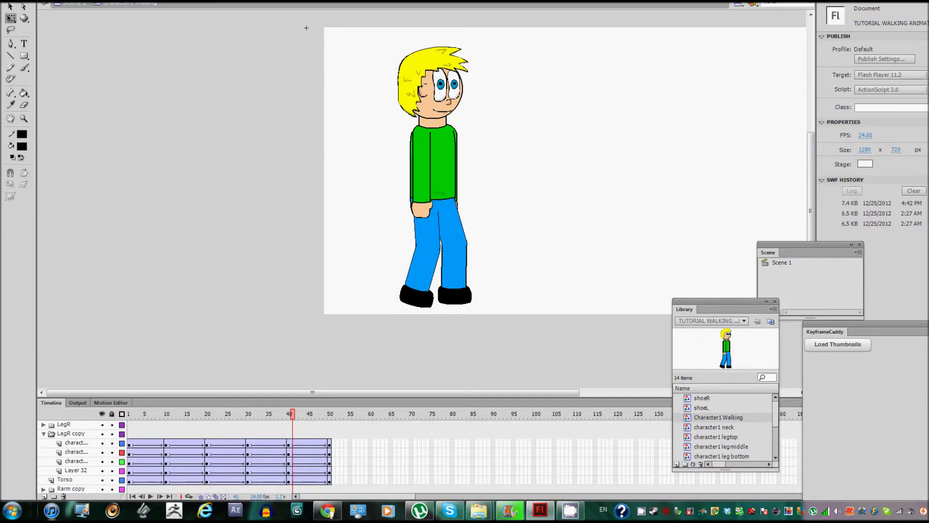
key("comma")
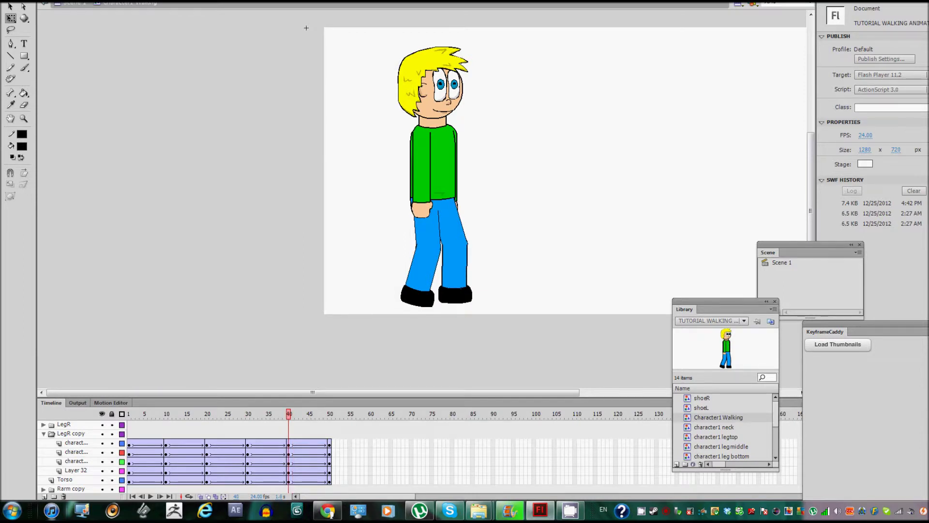
key("comma")
key("period")
key("shift+period")
key("Return")
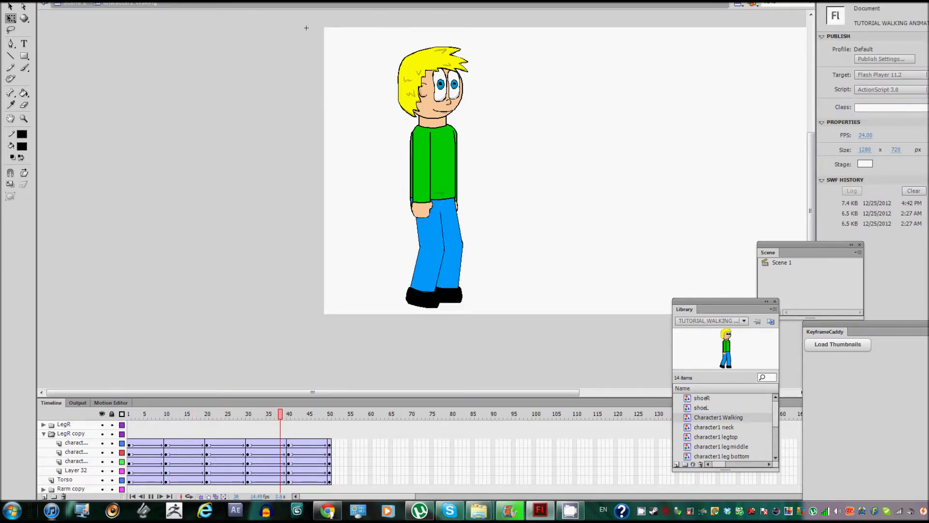
- Play the walk with the whole stage in view and test the movie to check how the animation runs
left_click_drag(306, 28, 306, 74)
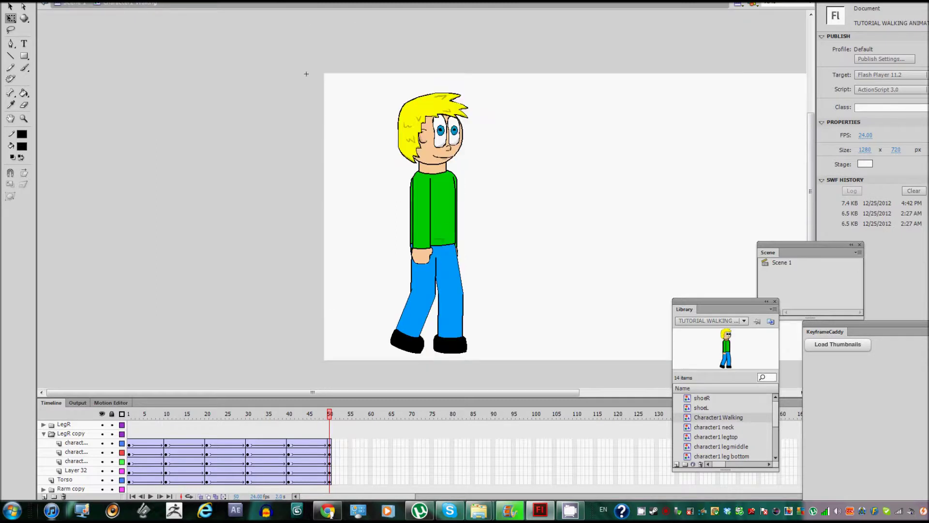
key("z")
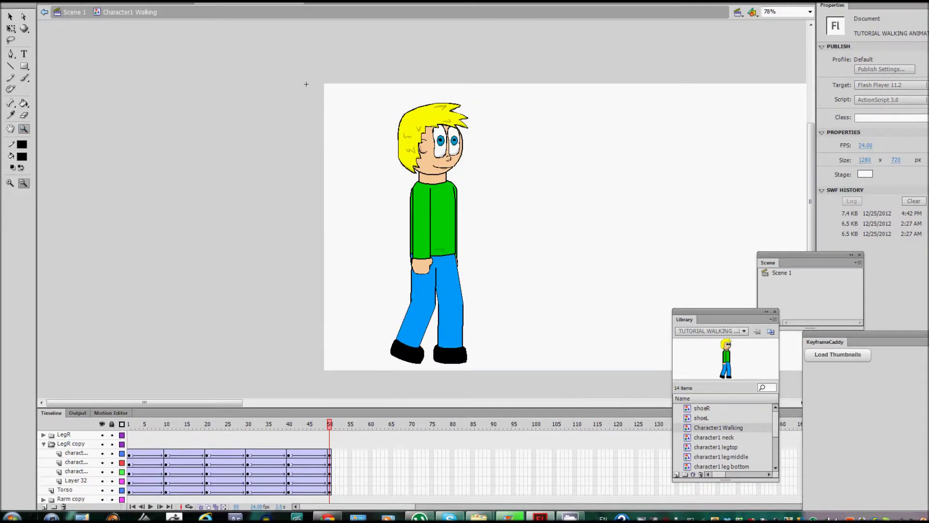
left_click(458, 228)
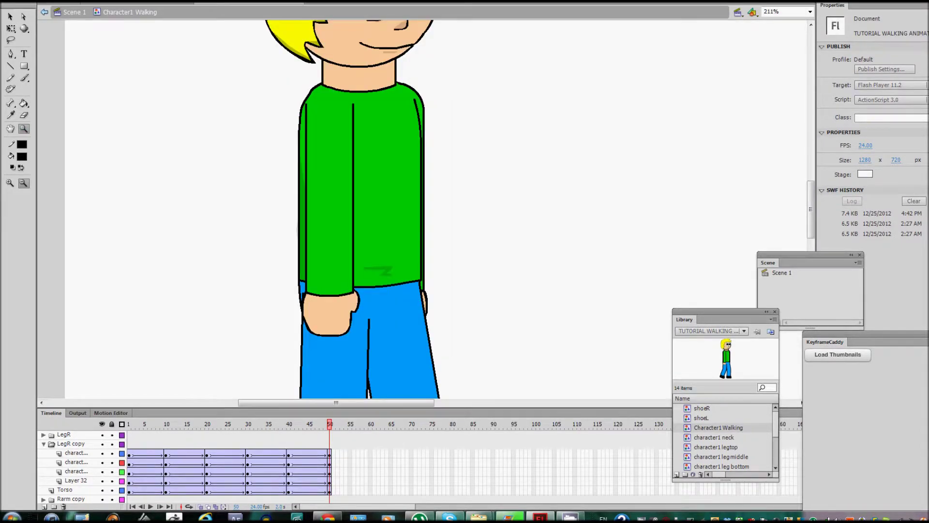
scroll(242, 455, "up", 1)
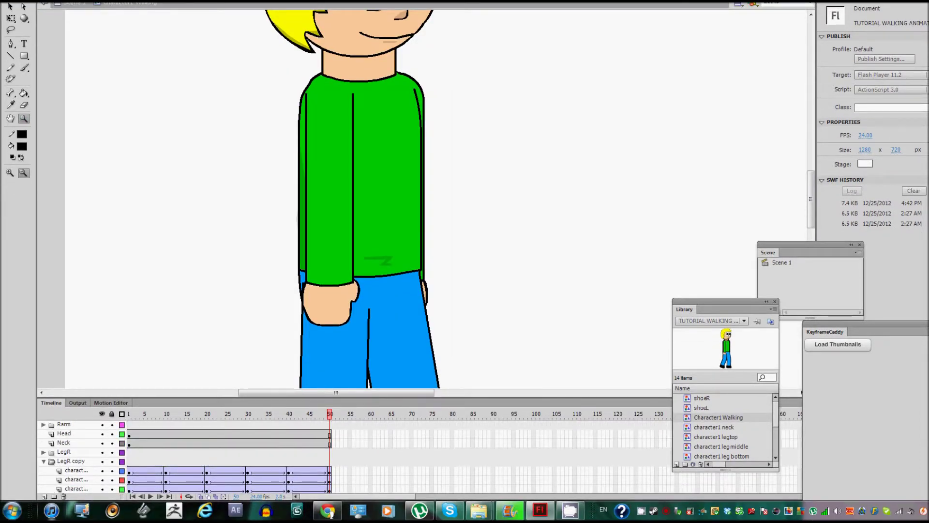
key("ctrl+minus")
key("ctrl+minus")
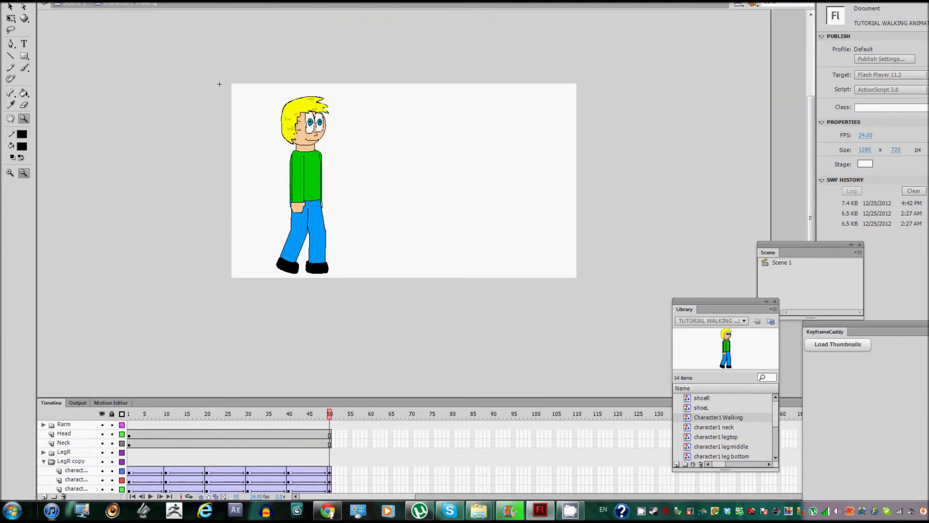
key("v")
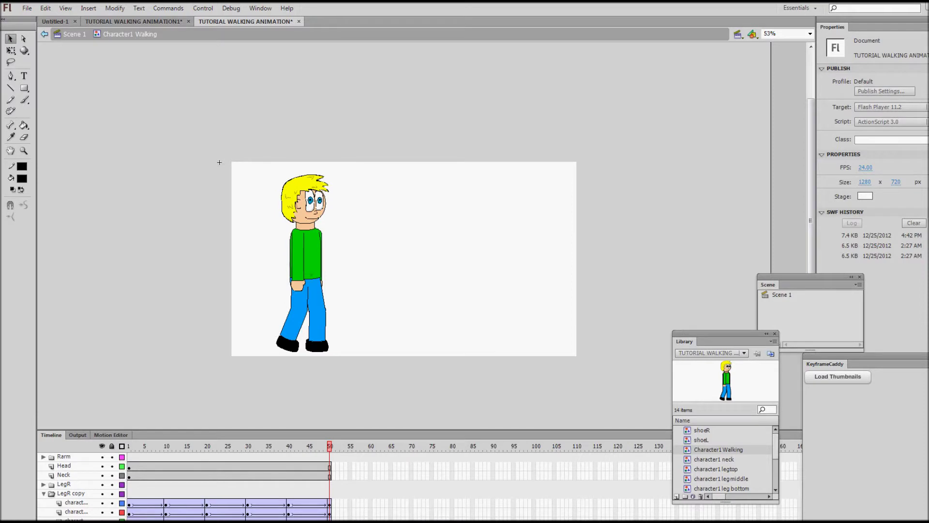
key("Return")
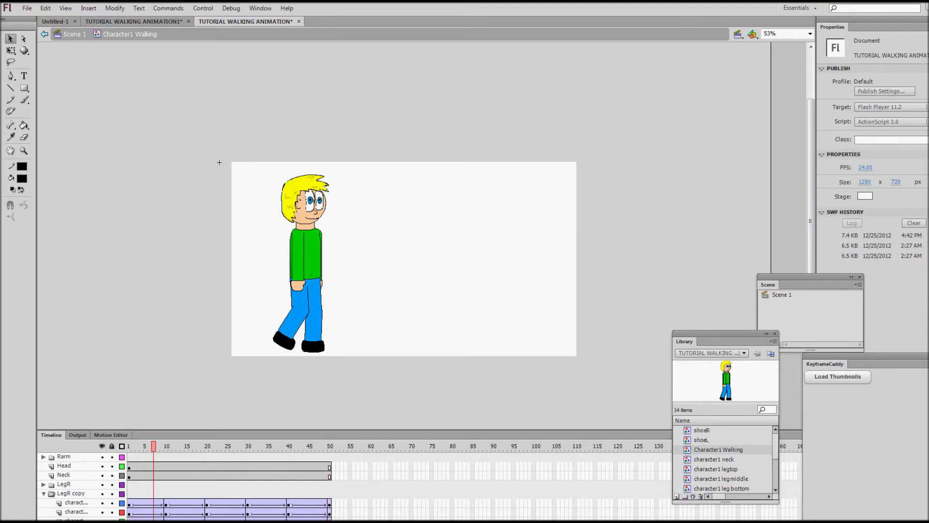
key("ctrl+Return")
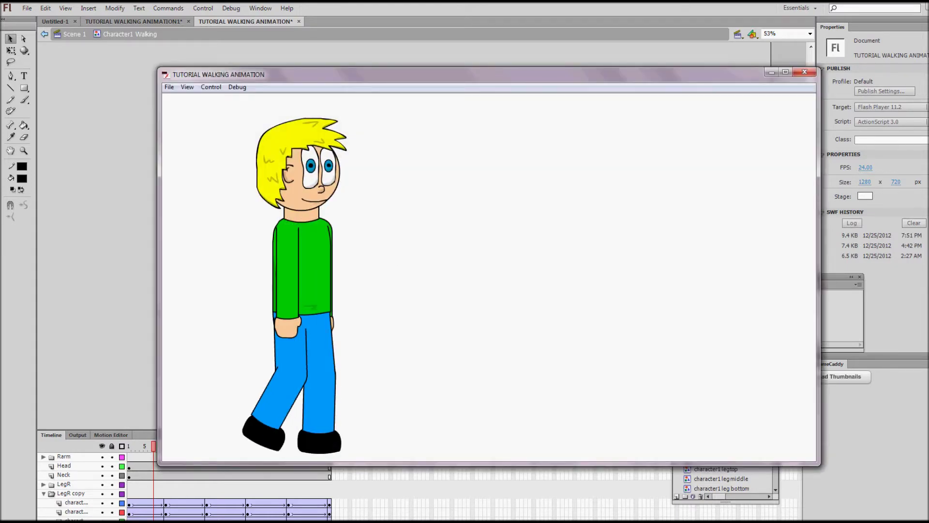
key("ctrl+w")
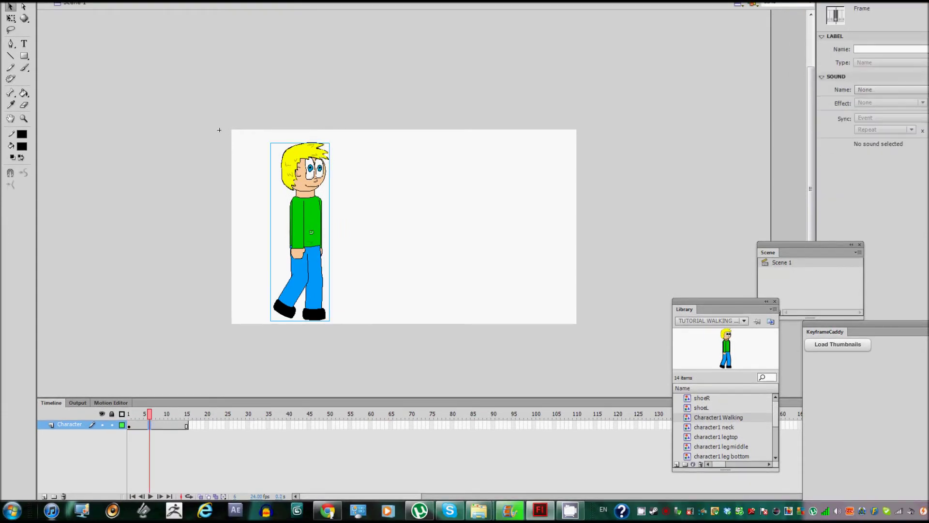
- Extend the Character layer in Scene 1 to frame 50 so it covers the full walk cycle, and test the movie
key("F5")
key("F5")
key("F5")
key("F5")
key("F5")
key("F5")
key("F5")
key("F5")
key("F5")
key("F5")
key("F5")
key("F5")
key("F5")
key("F5")
key("F5")
key("F5")
key("F5")
key("F5")
key("F5")
key("F5")
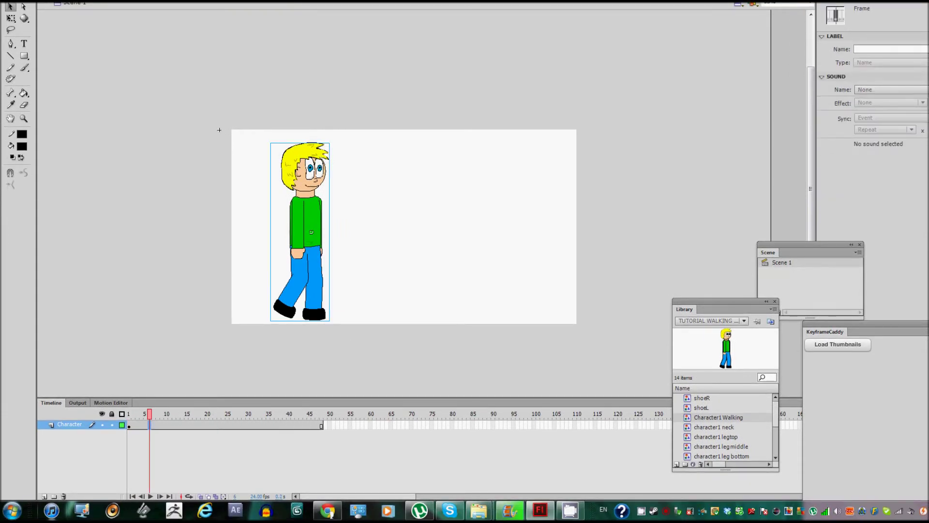
key("ctrl+Return")
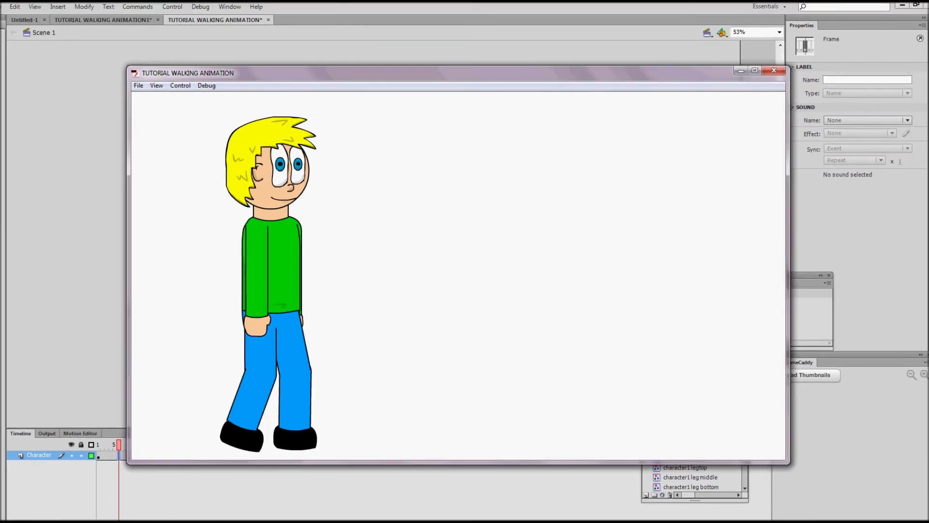
key("ctrl+w")
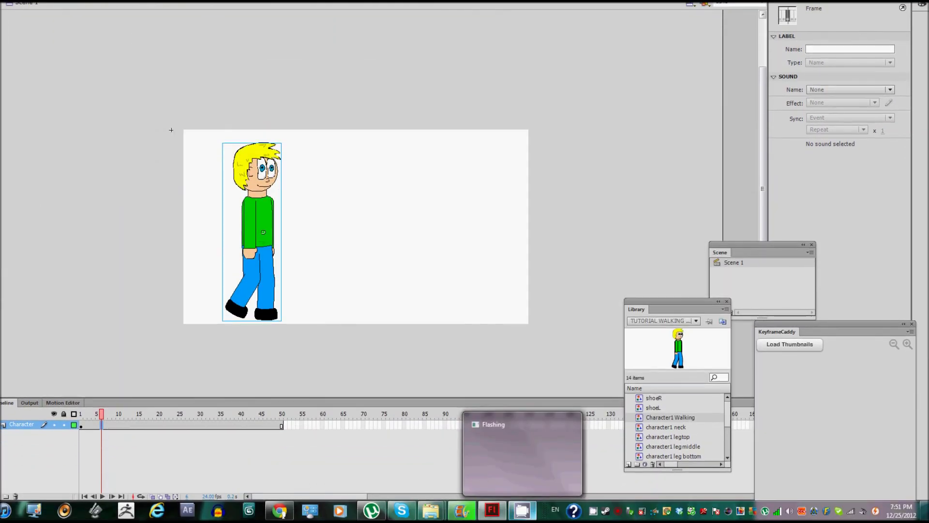